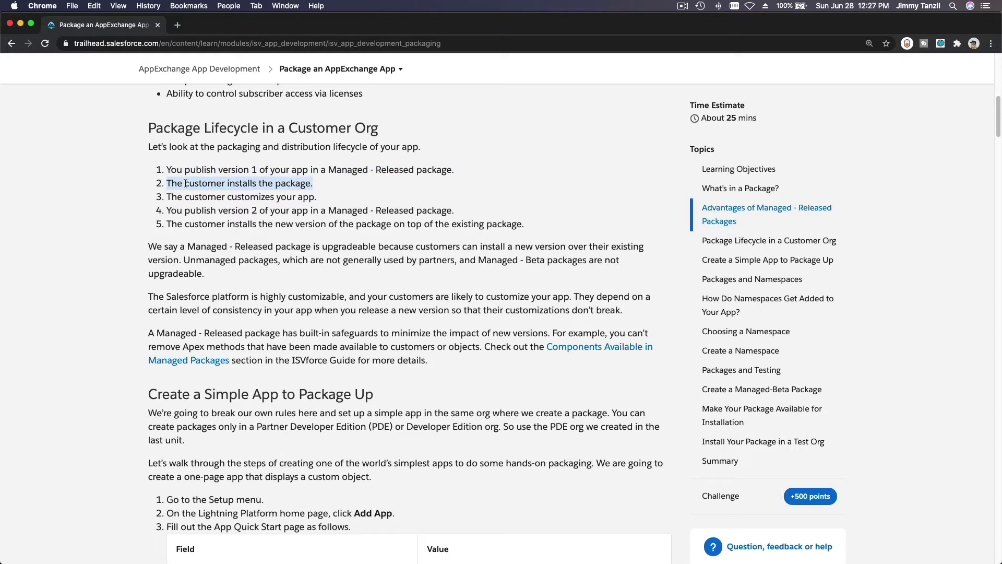
Step: Read the Package Lifecycle in a Customer Org section, including its five lifecycle stages and the notes on Managed - Released package upgrades
triple_click(183, 196)
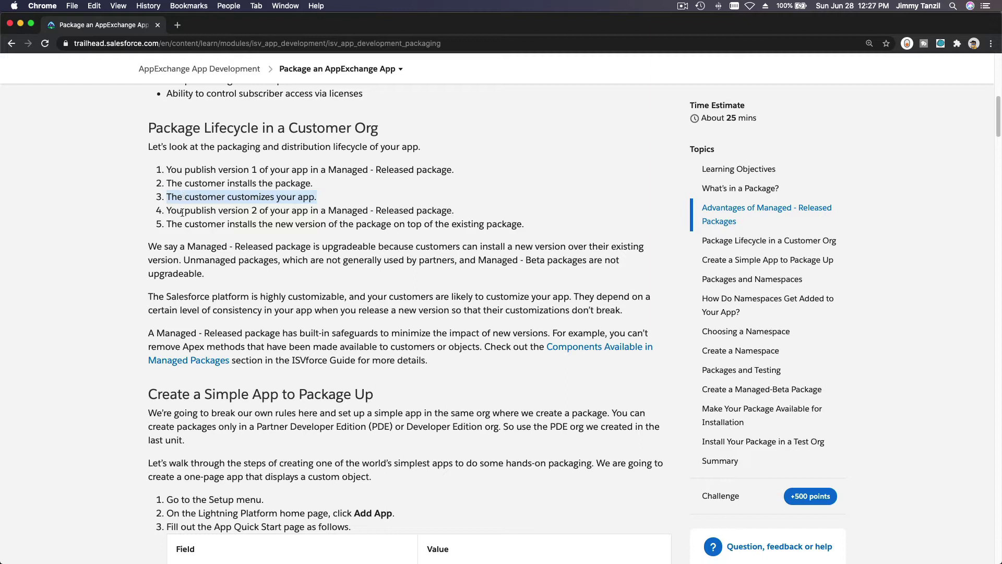
triple_click(181, 211)
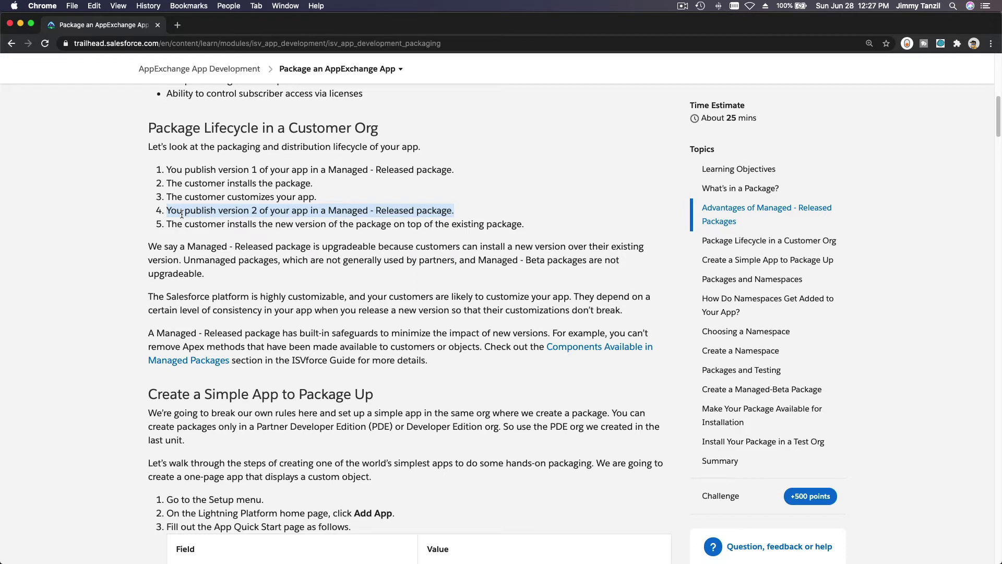
click(254, 210)
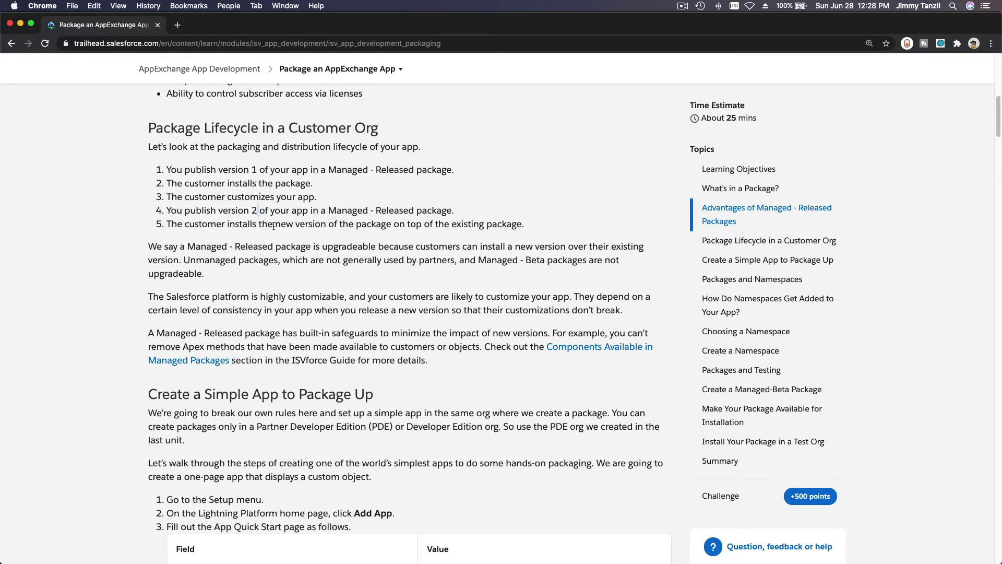
triple_click(472, 222)
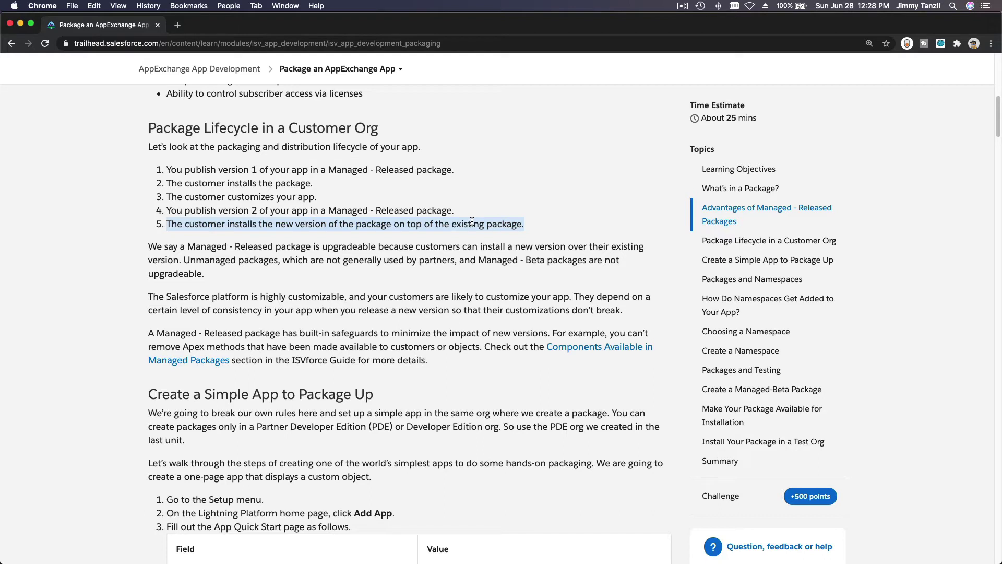
click(354, 256)
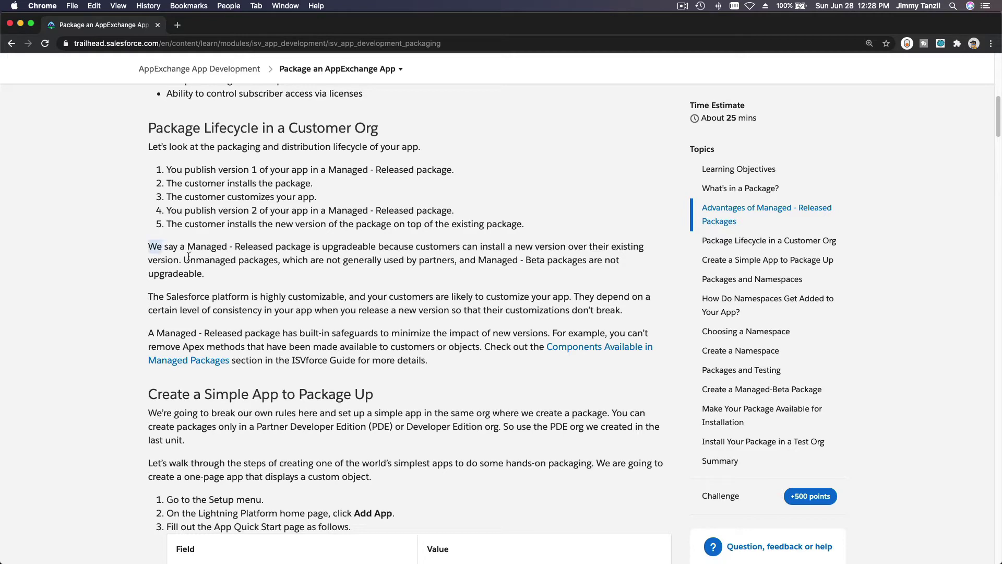
drag(149, 246, 446, 364)
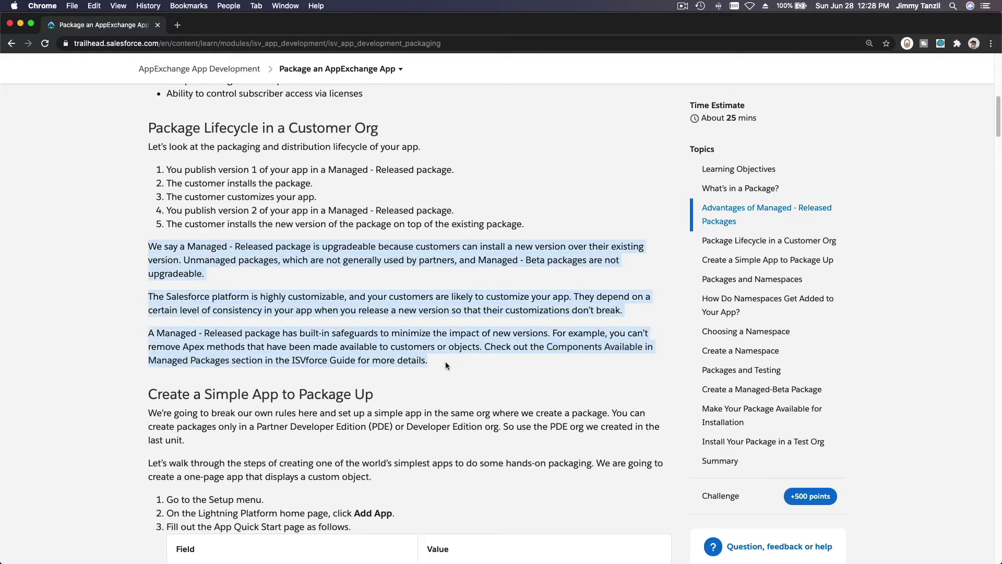
scroll(445, 364, down, 5)
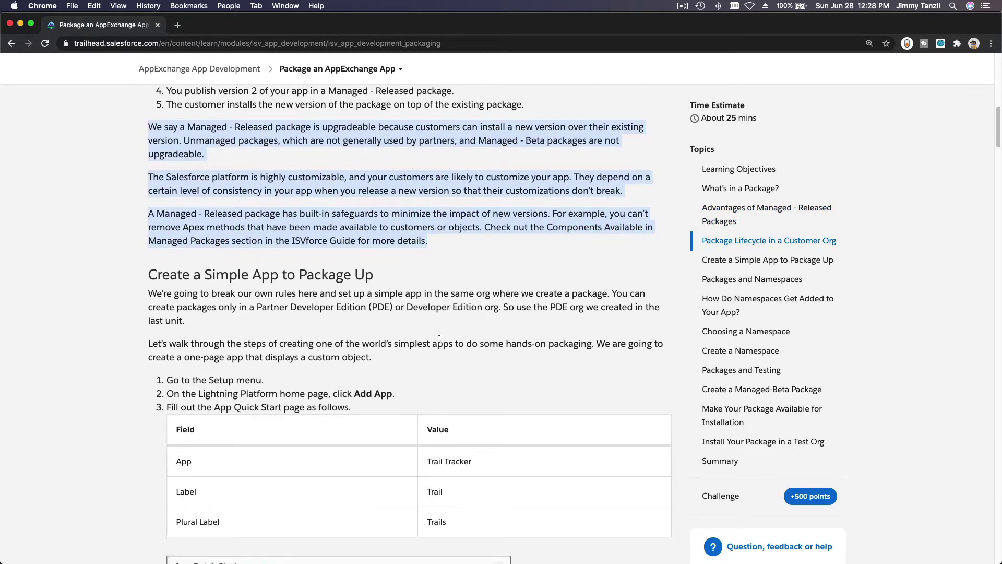
click(437, 332)
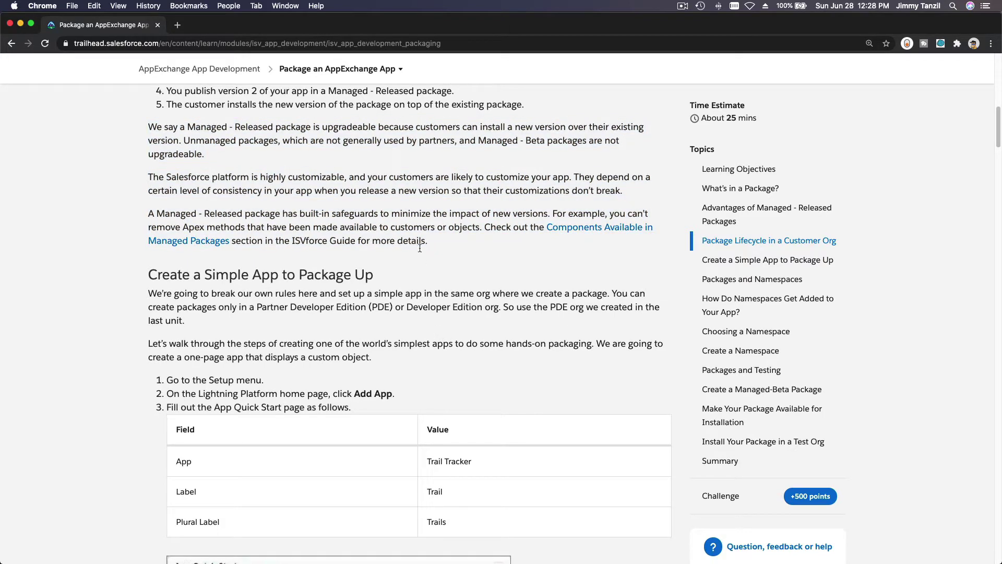
scroll(442, 299, down, 1)
scroll(442, 299, down, 7)
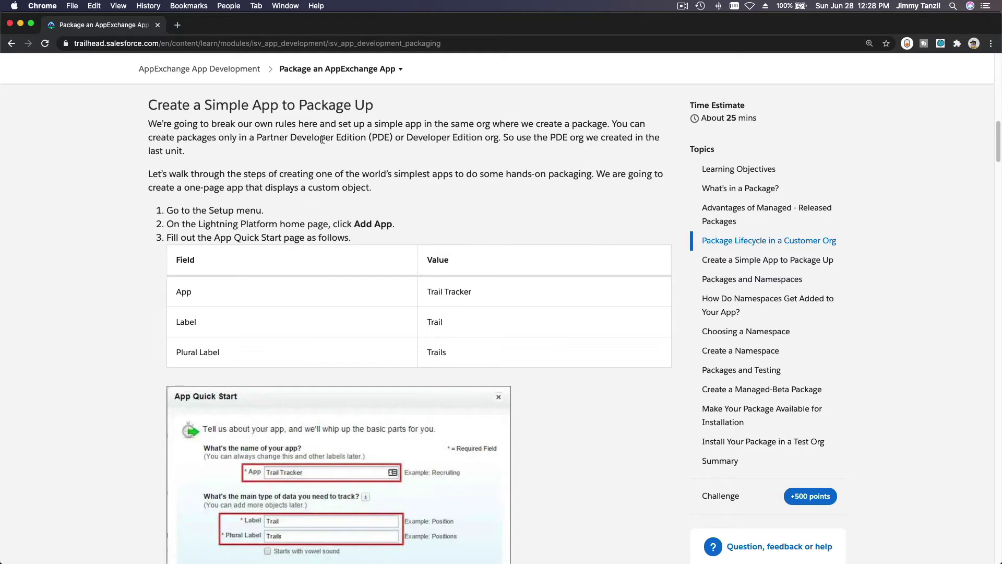
Step: Open the Setup home of the sown-dev-ed Salesforce org in a new browser tab
click(179, 26)
text(so)
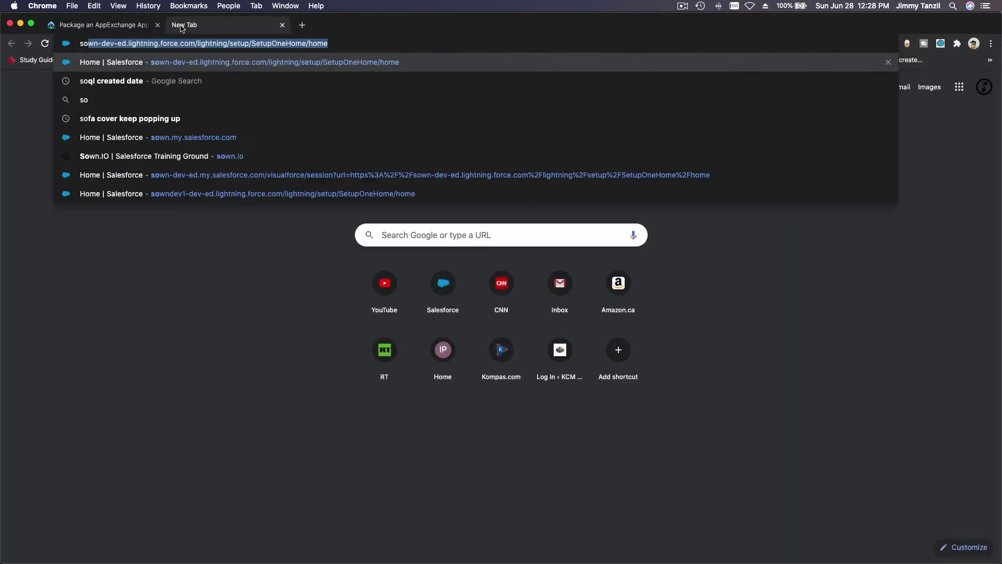
text(wn-d)
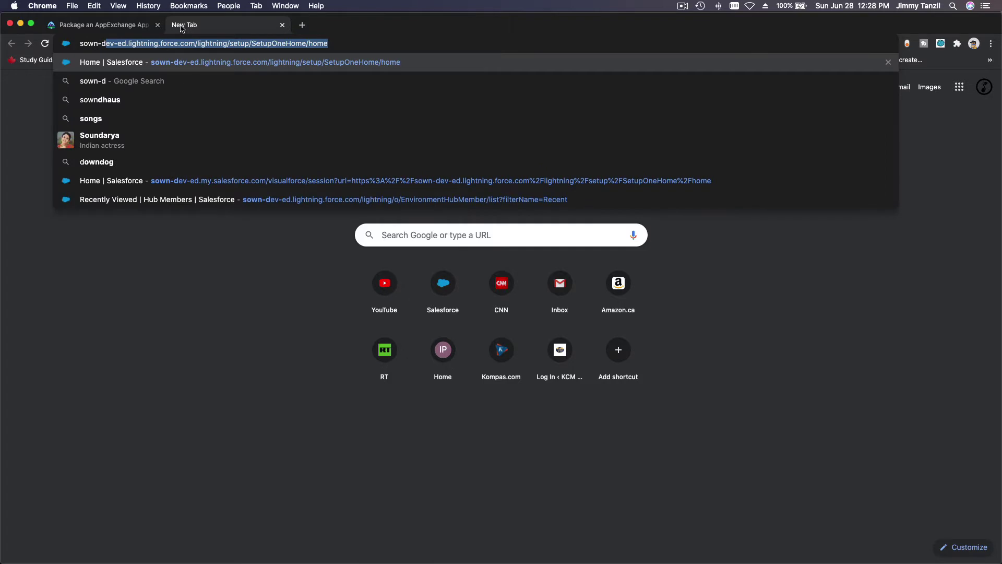
key(Return)
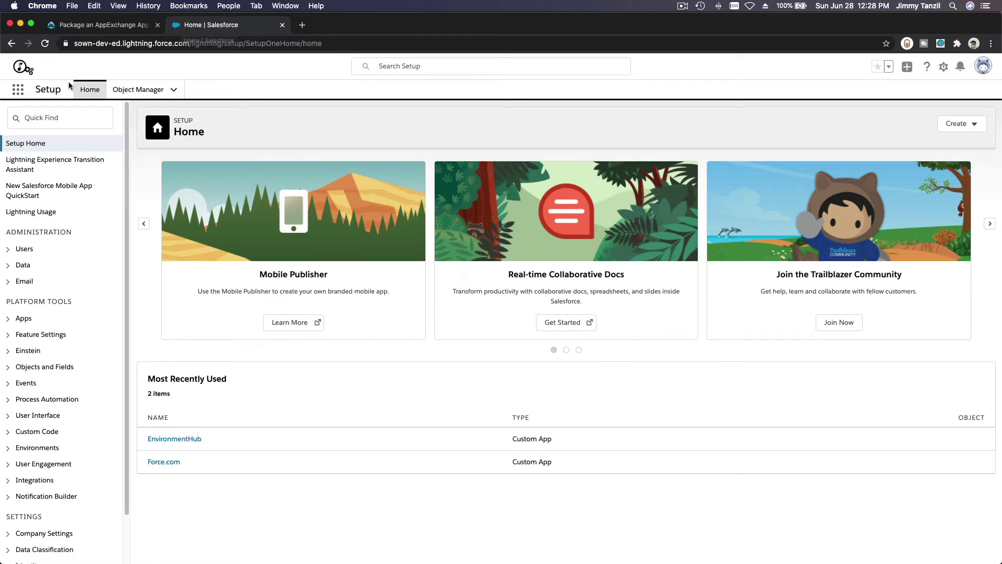
Step: Find and launch the Environment Hub app, and open its list of hub members
click(16, 96)
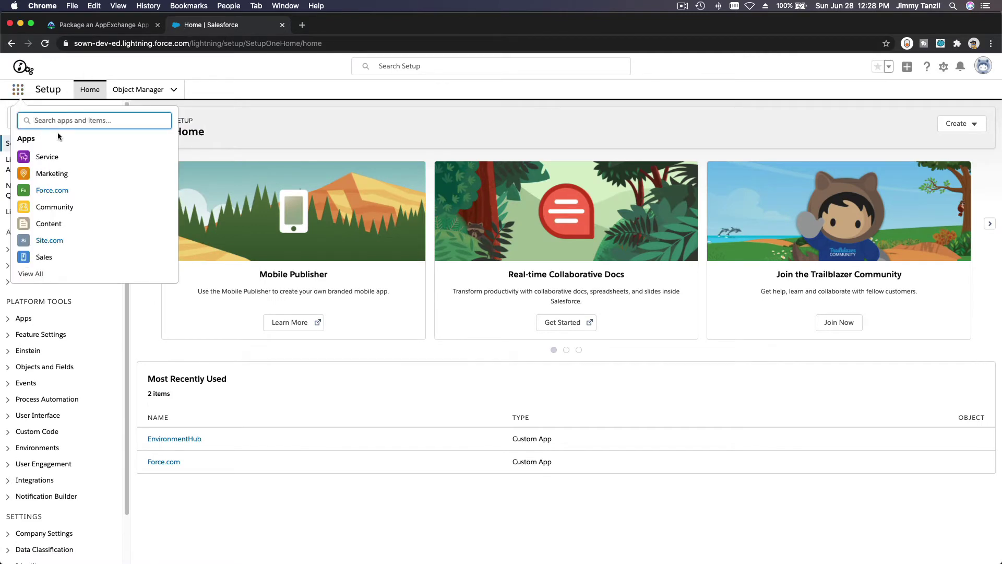
text(envi)
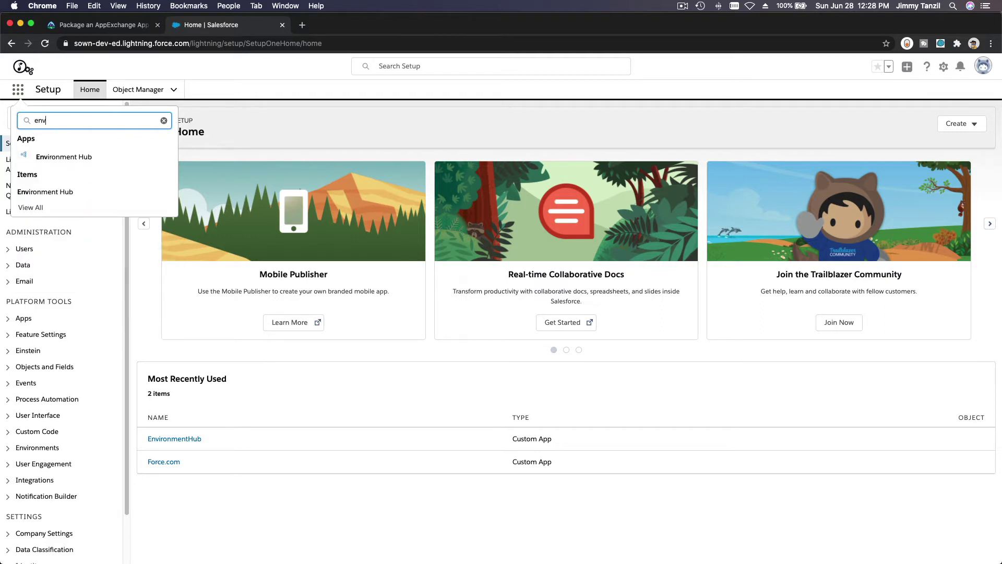
click(51, 157)
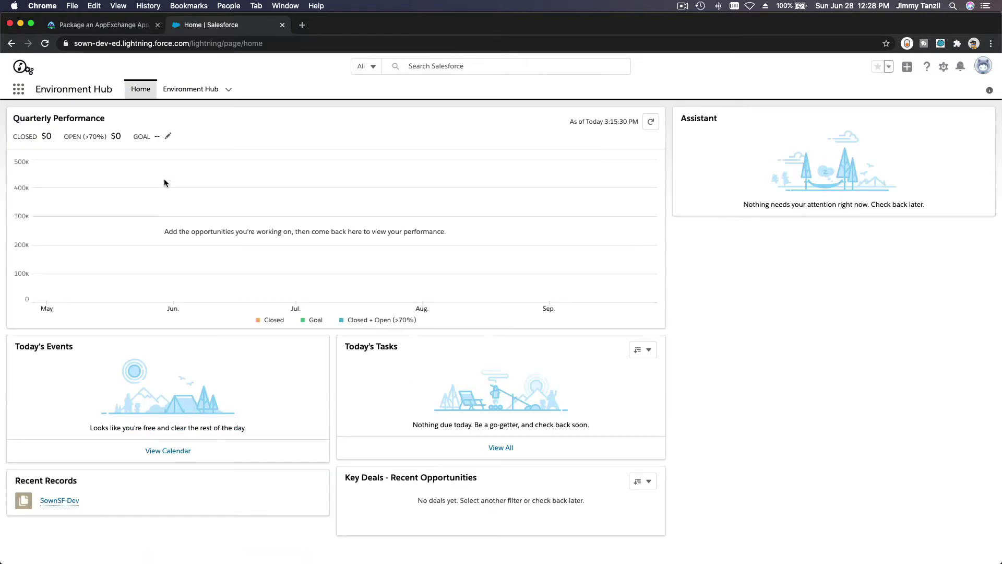
click(191, 89)
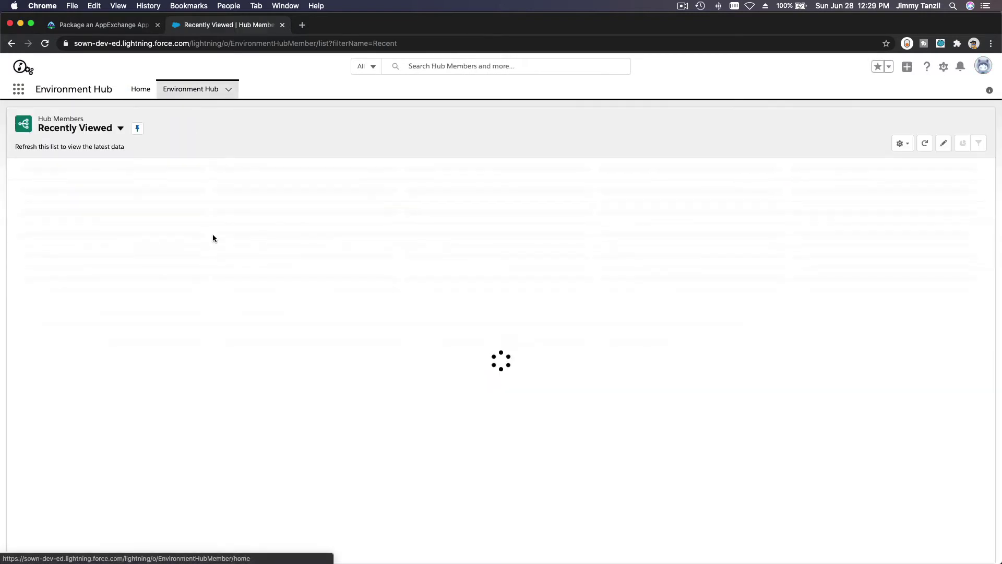
Step: Switch the hub members list to the All Orgs view and log in to the SownDev1 org from there
click(121, 128)
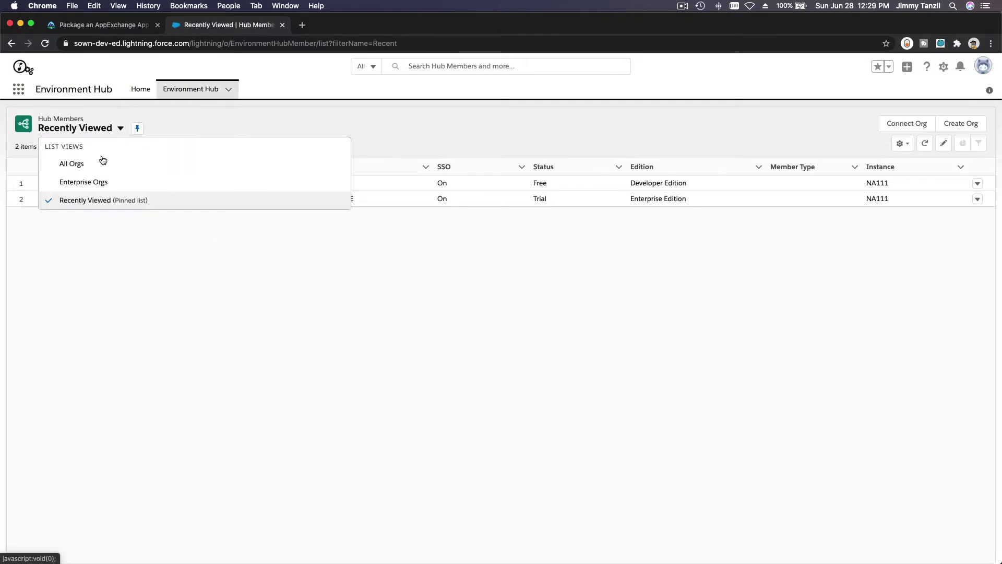
click(89, 163)
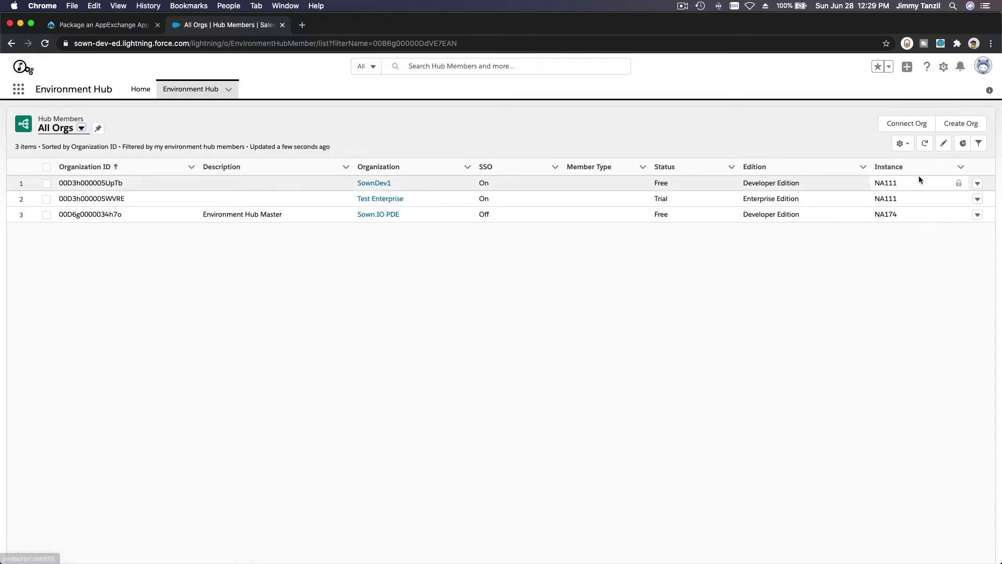
click(977, 184)
click(946, 220)
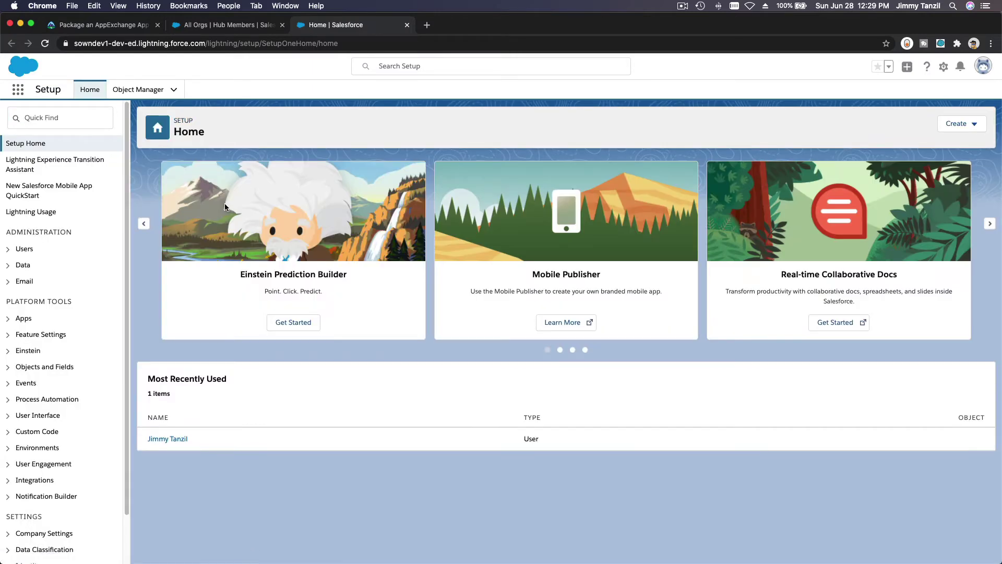
Step: Return to the Trailhead unit and review the Create a Simple App to Package Up instructions, including the App Quick Start field values
click(100, 28)
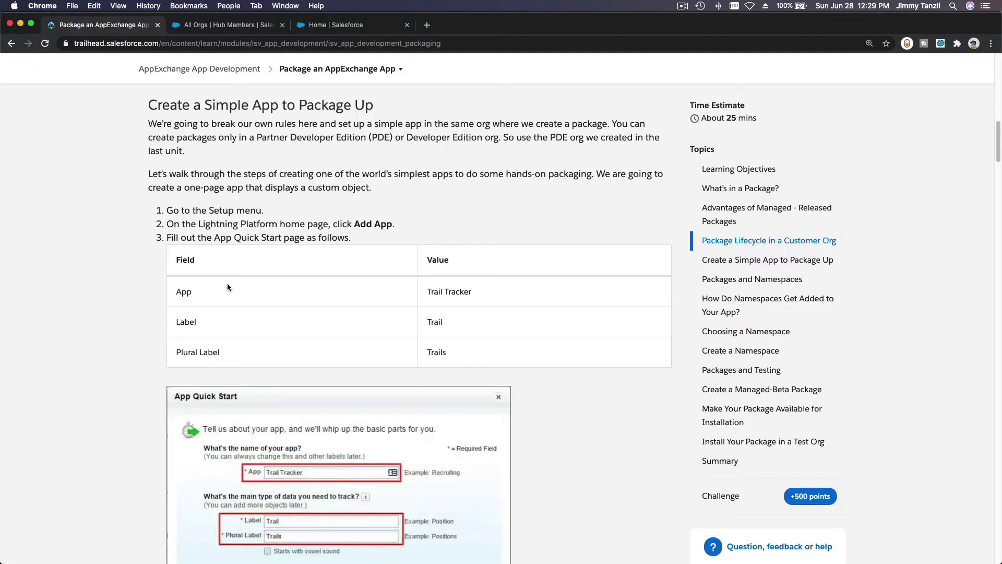
triple_click(284, 104)
scroll(349, 195, down, 4)
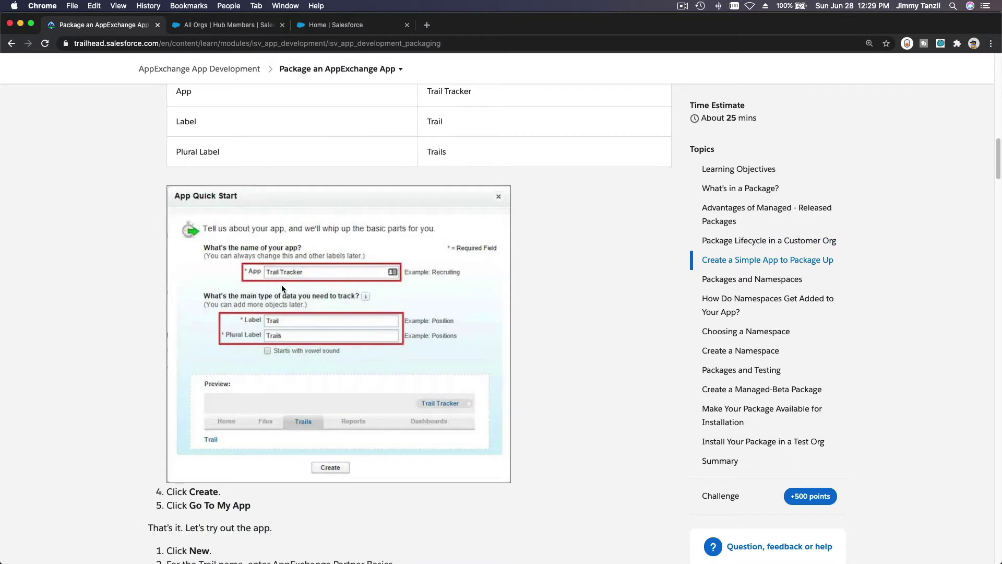
scroll(292, 277, down, 1)
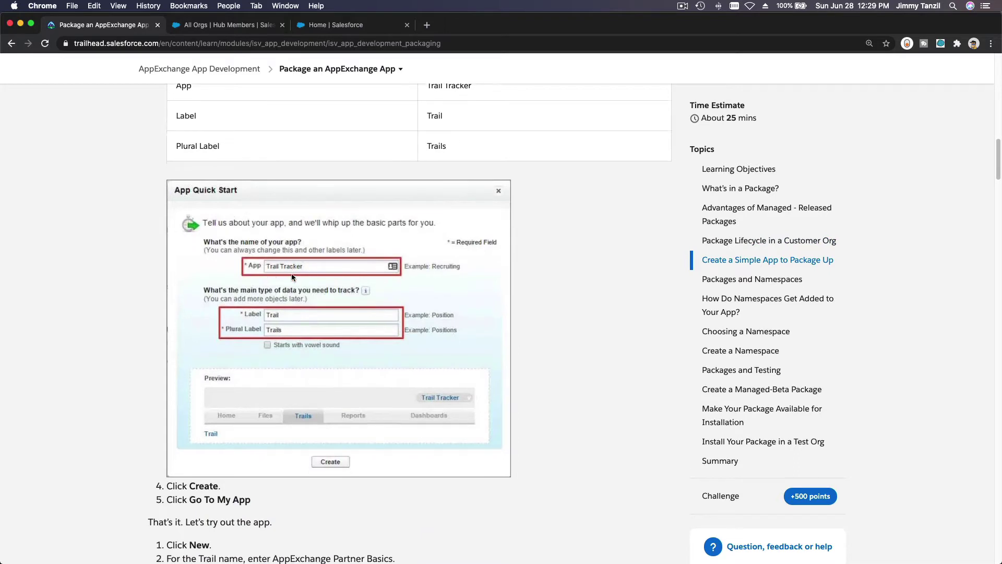
scroll(291, 276, up, 5)
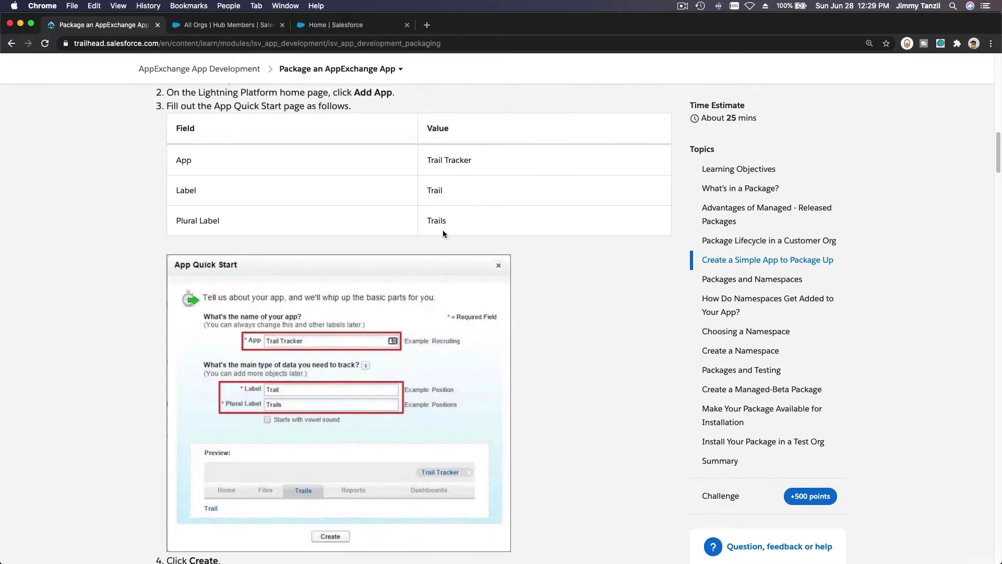
scroll(290, 172, up, 1)
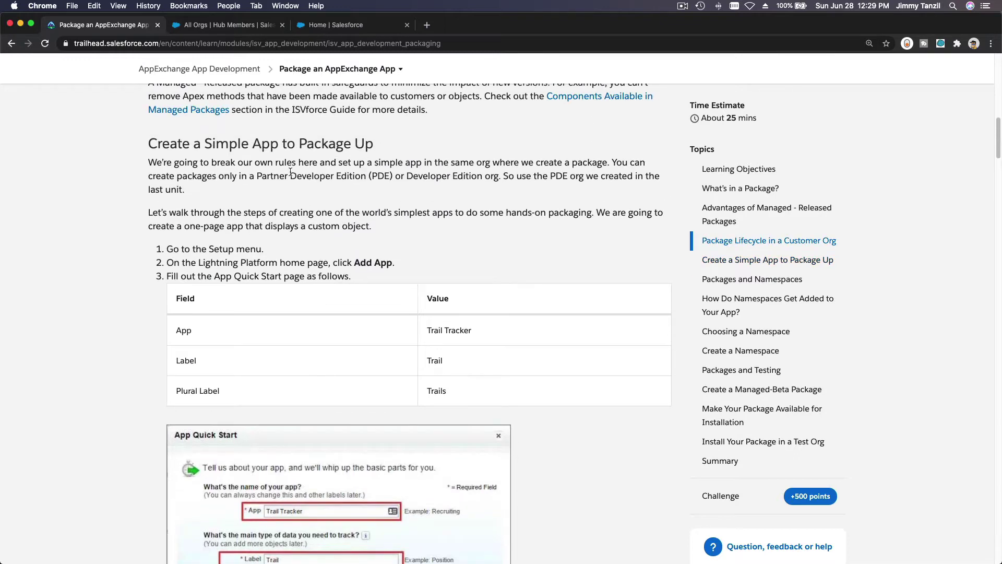
scroll(290, 172, up, 1)
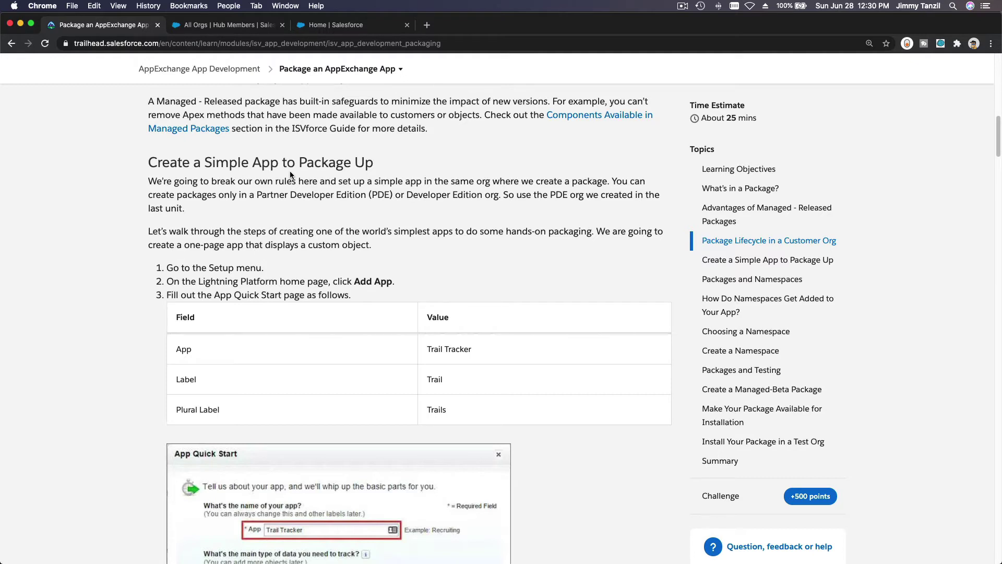
scroll(291, 174, down, 2)
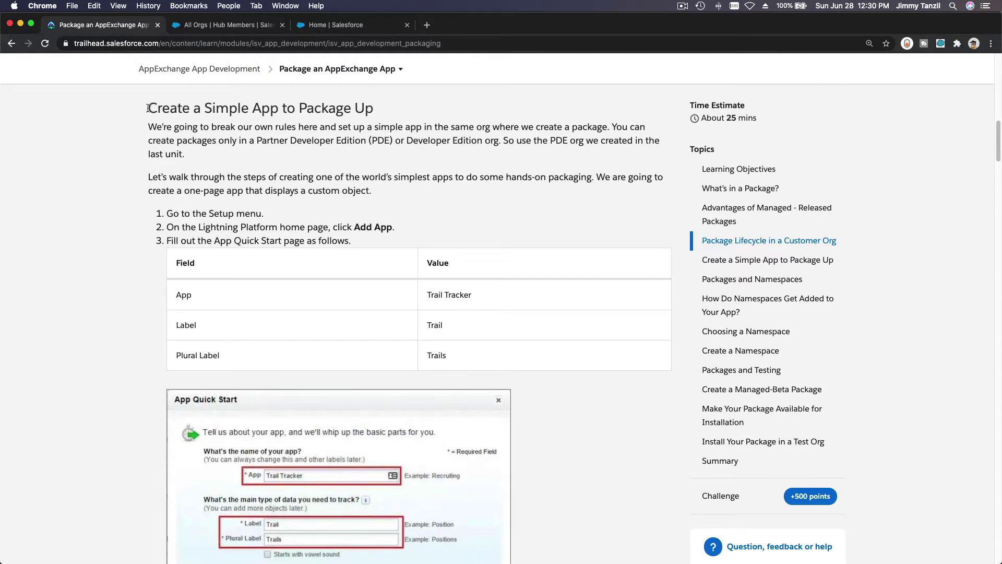
drag(149, 108, 303, 327)
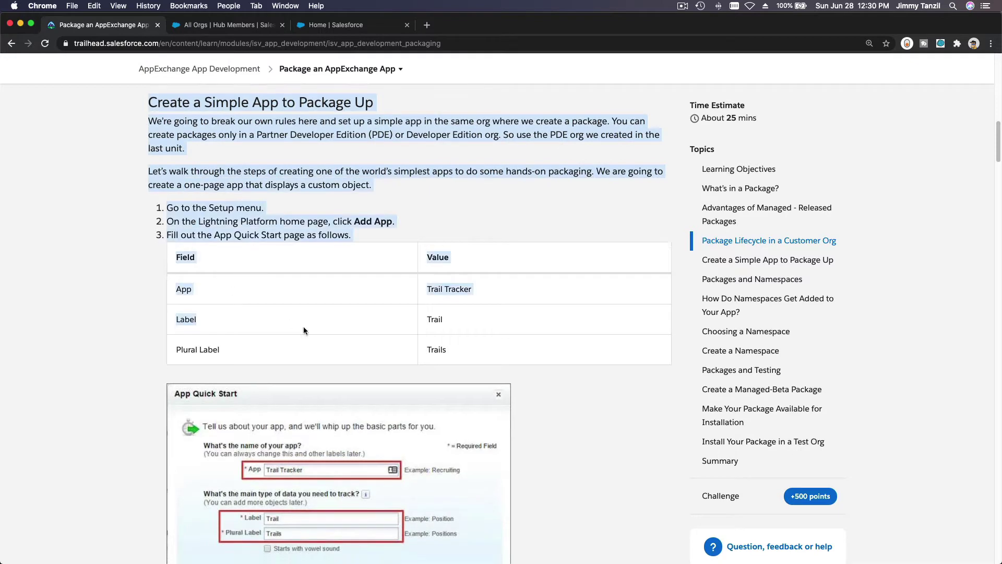
scroll(303, 327, down, 4)
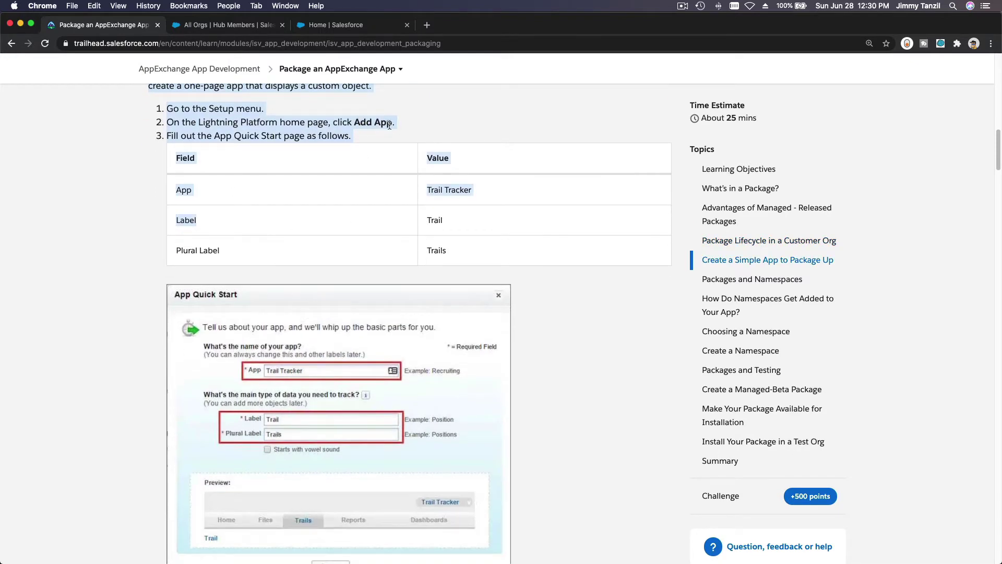
scroll(365, 193, down, 10)
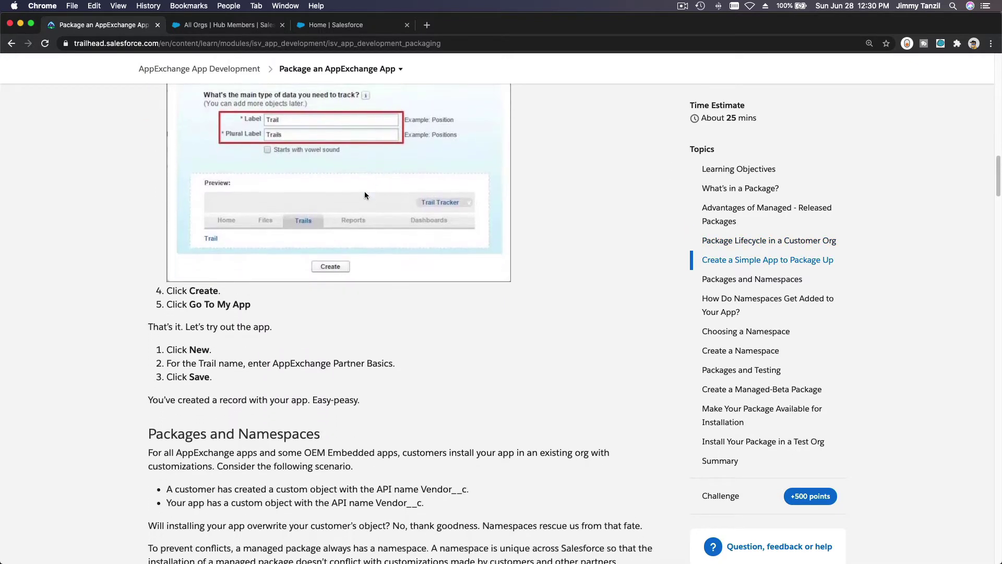
scroll(364, 195, up, 10)
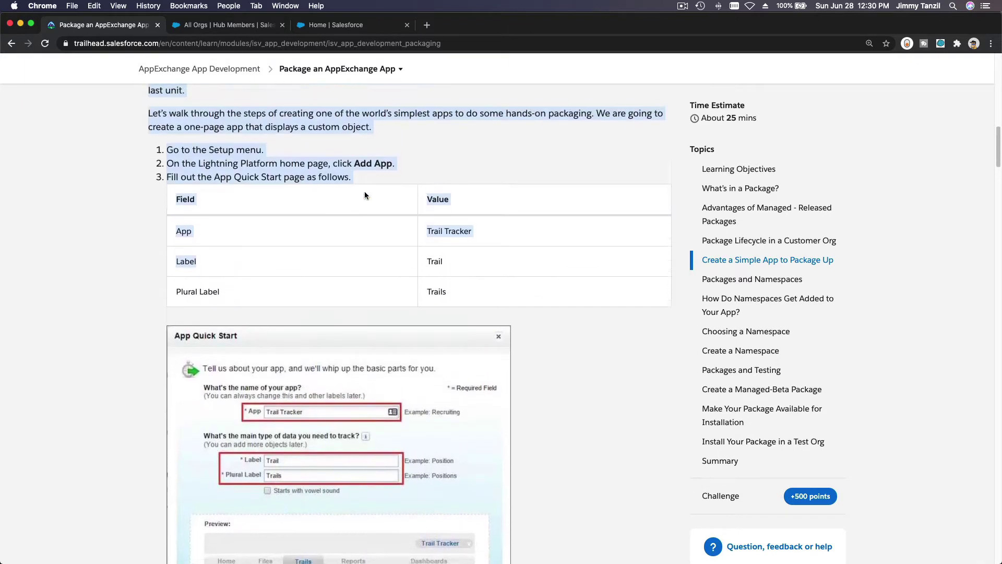
click(364, 195)
scroll(365, 195, up, 2)
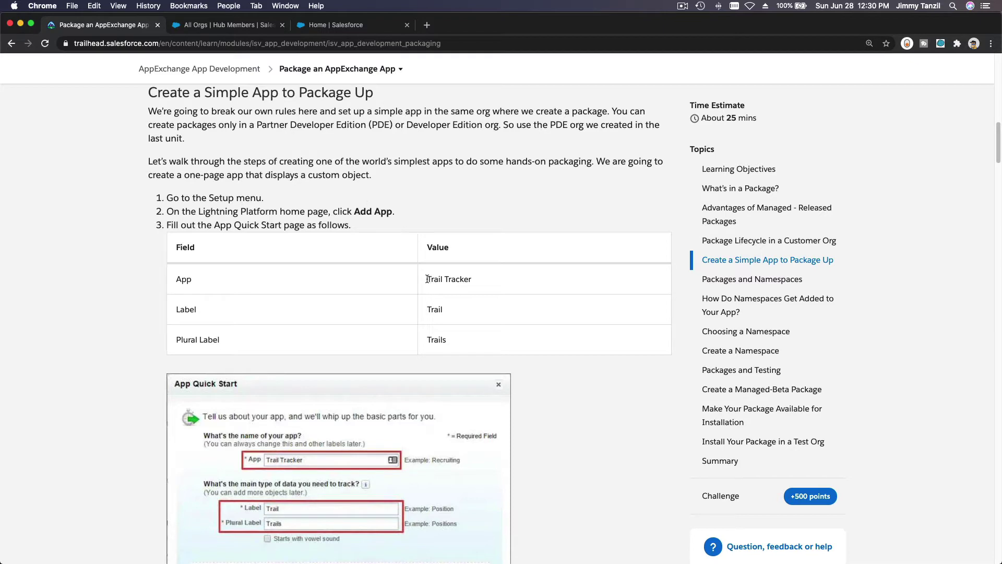
drag(427, 279, 441, 280)
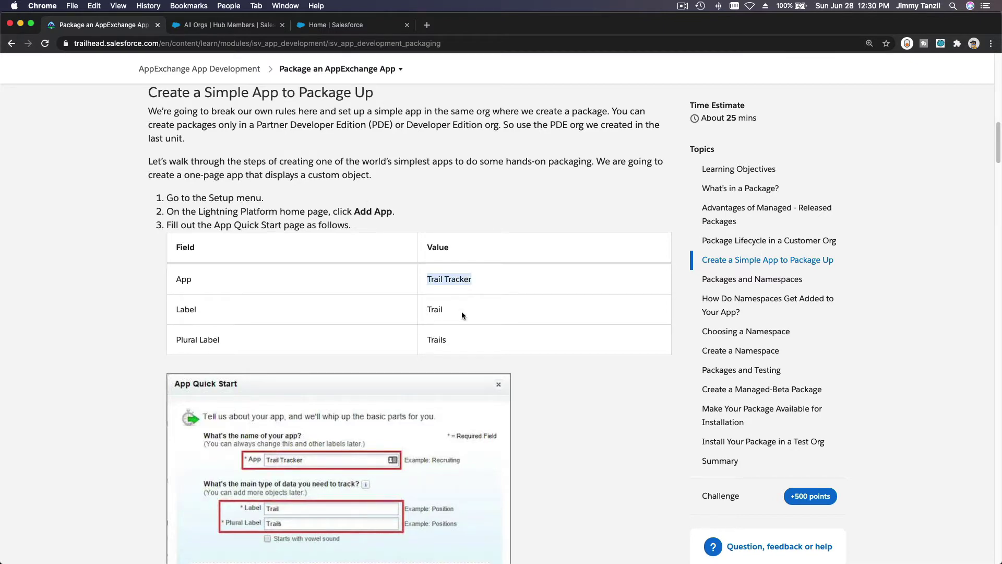
scroll(448, 309, down, 1)
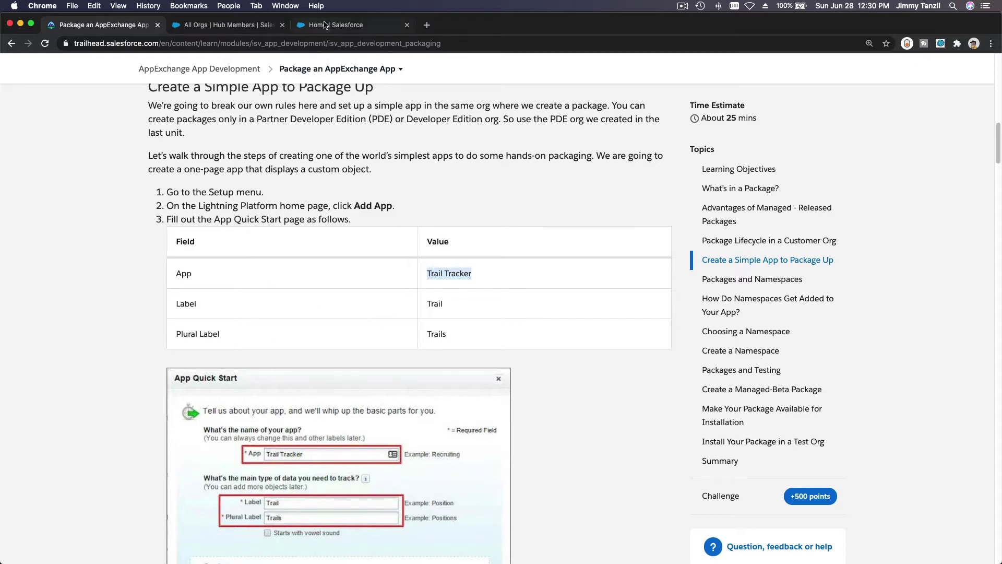
Step: Switch back to the SownDev1 org's Setup and open the Object Manager
click(325, 25)
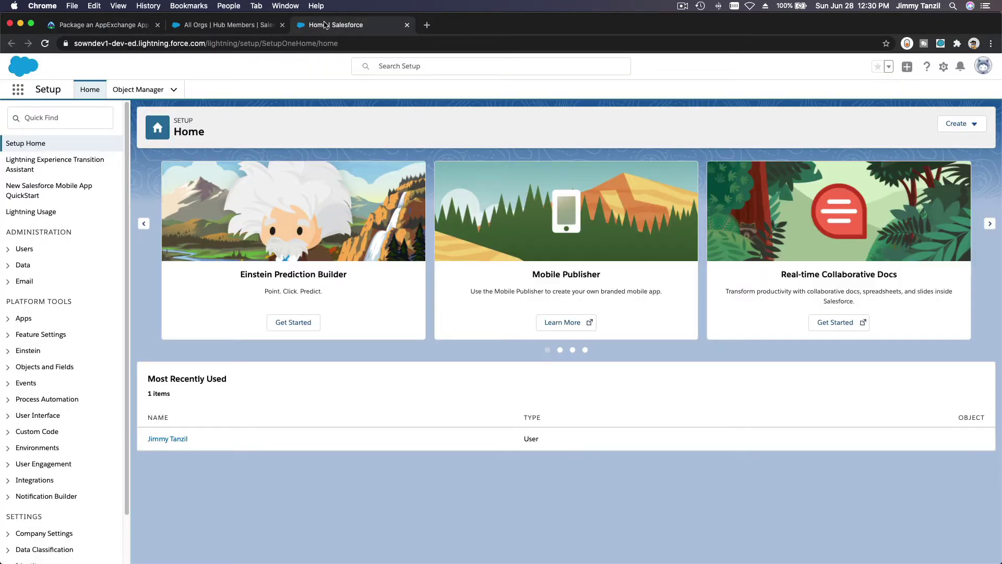
click(132, 91)
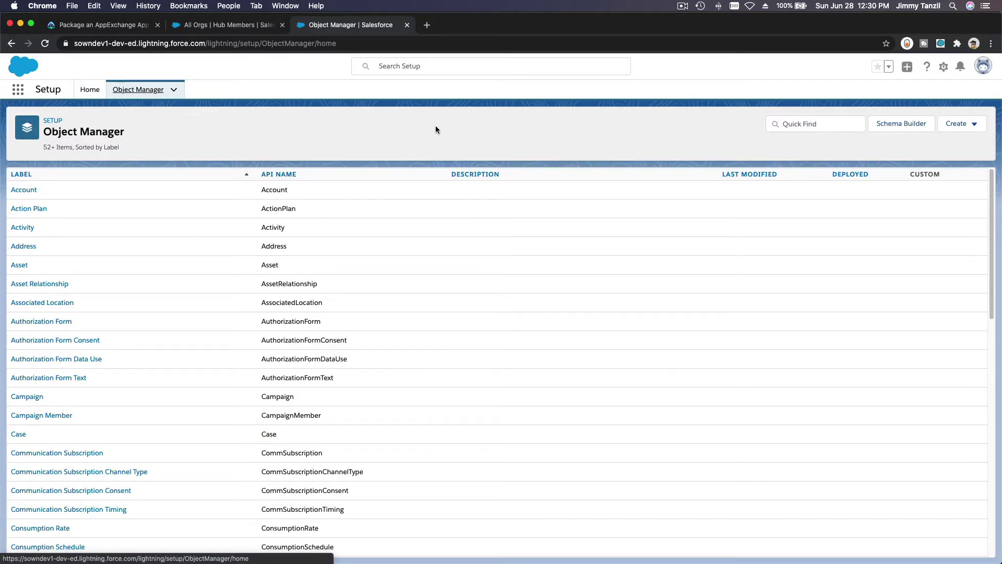
Step: Start a new custom object in the Object Manager with the label Trail and the plural label Trails
click(958, 123)
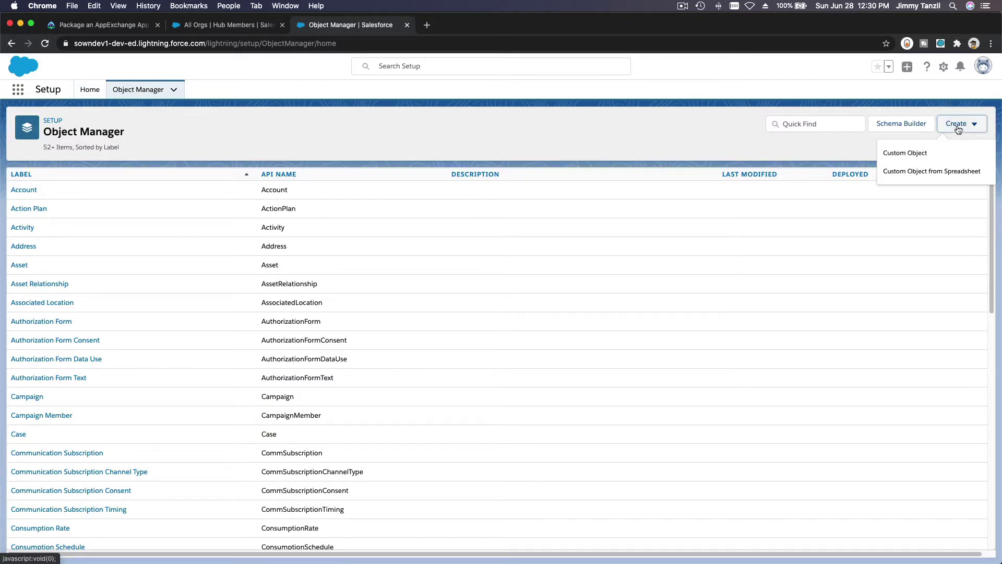
click(927, 153)
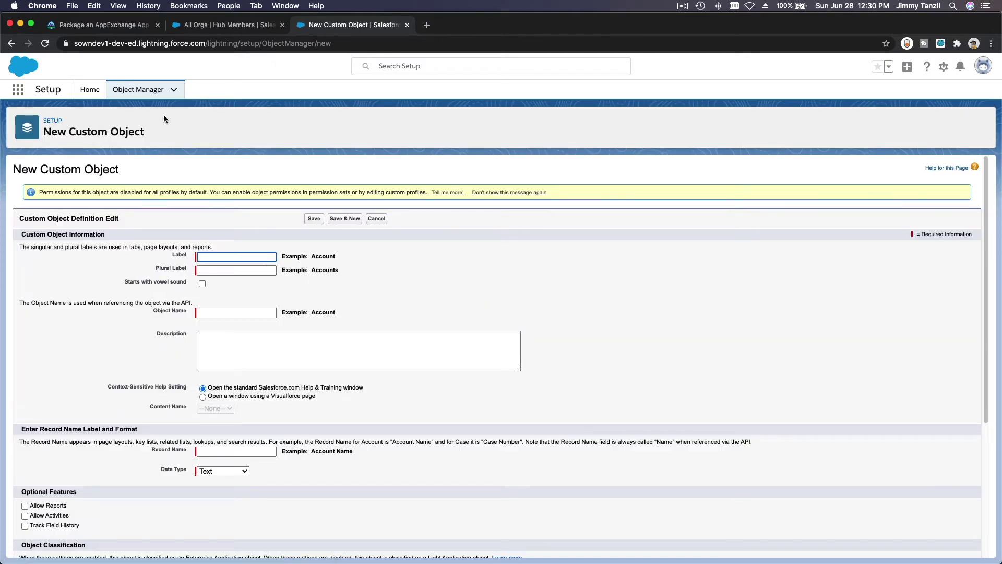
click(113, 26)
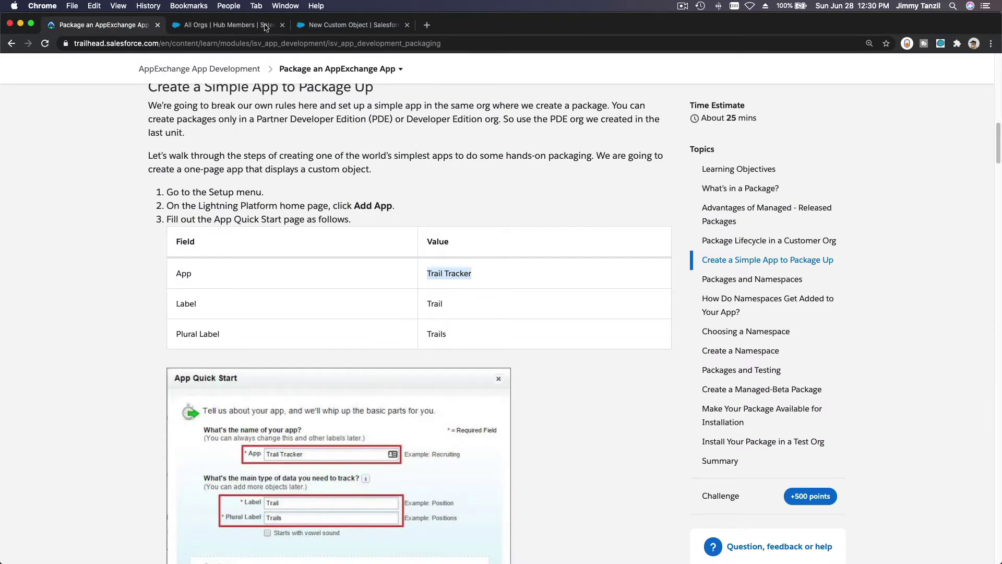
click(334, 29)
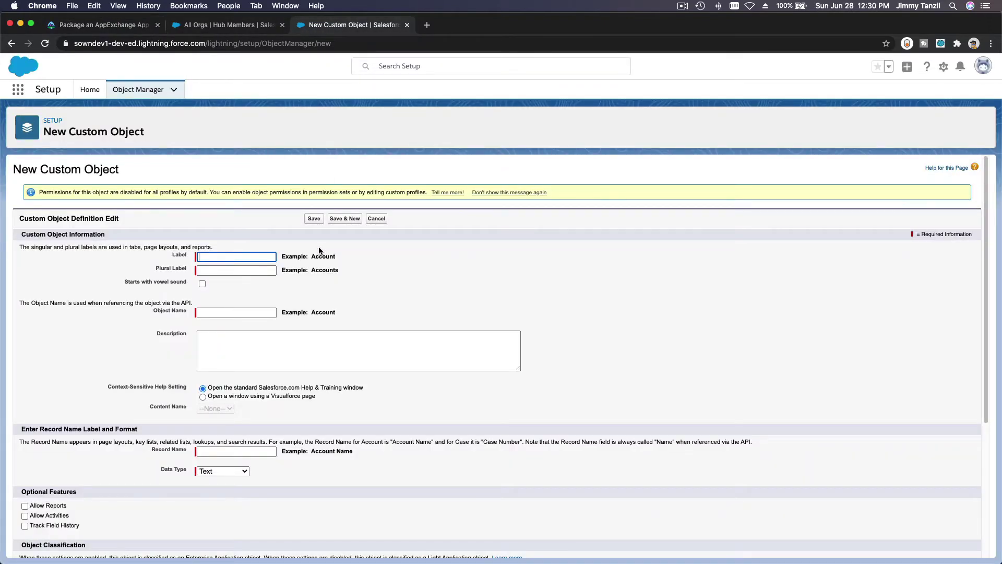
text(Trail)
key(Tab)
text(ls)
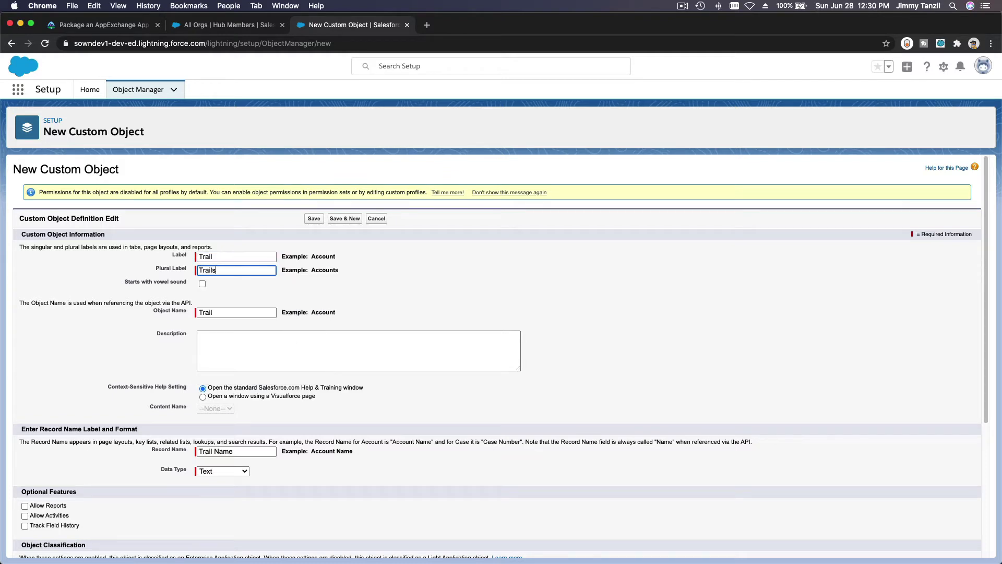
key(Tab)
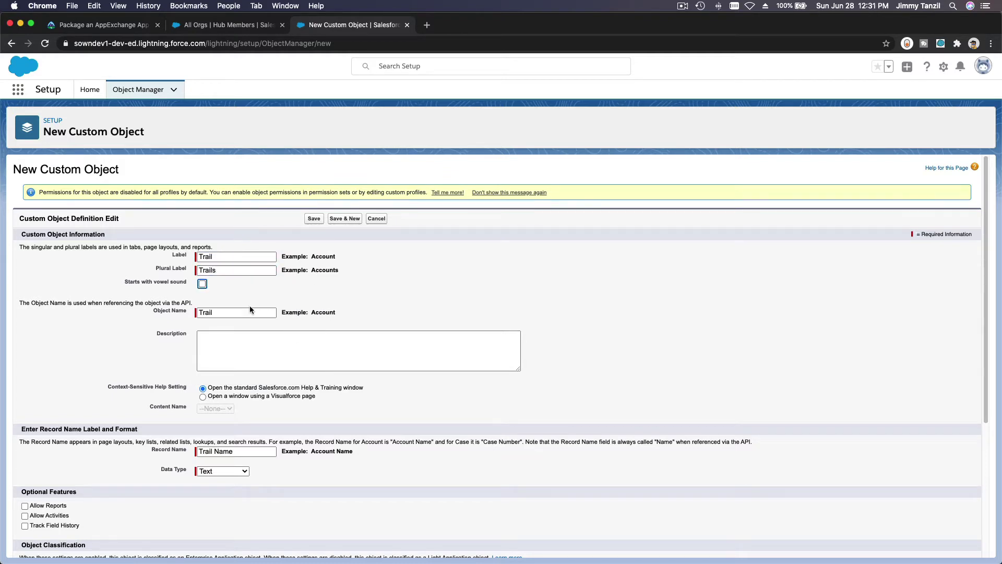
Step: Set the Trail object to launch the New Custom Tab Wizard after saving, and save the object
scroll(250, 290, down, 2)
scroll(249, 290, down, 2)
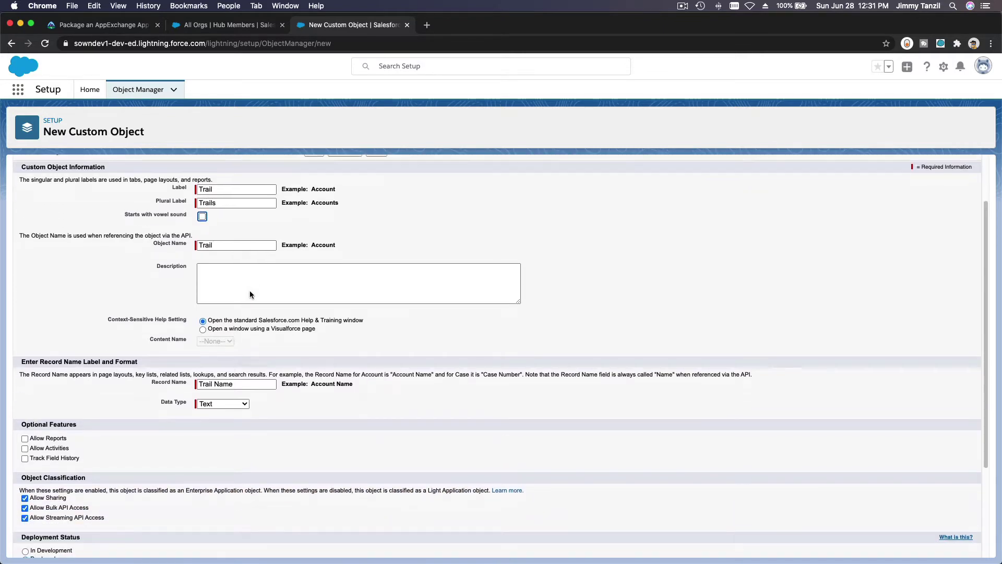
scroll(233, 381, down, 3)
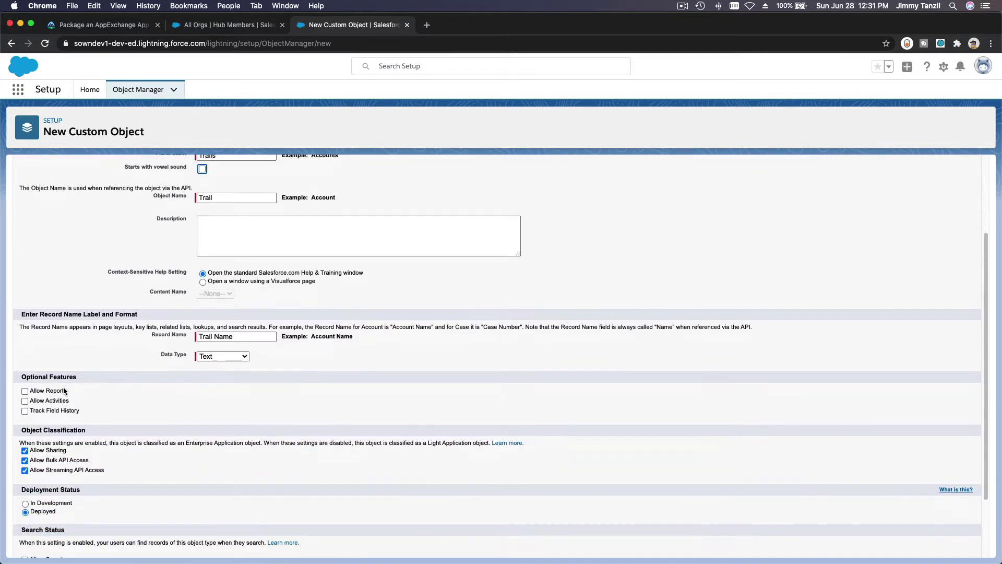
scroll(59, 402, down, 3)
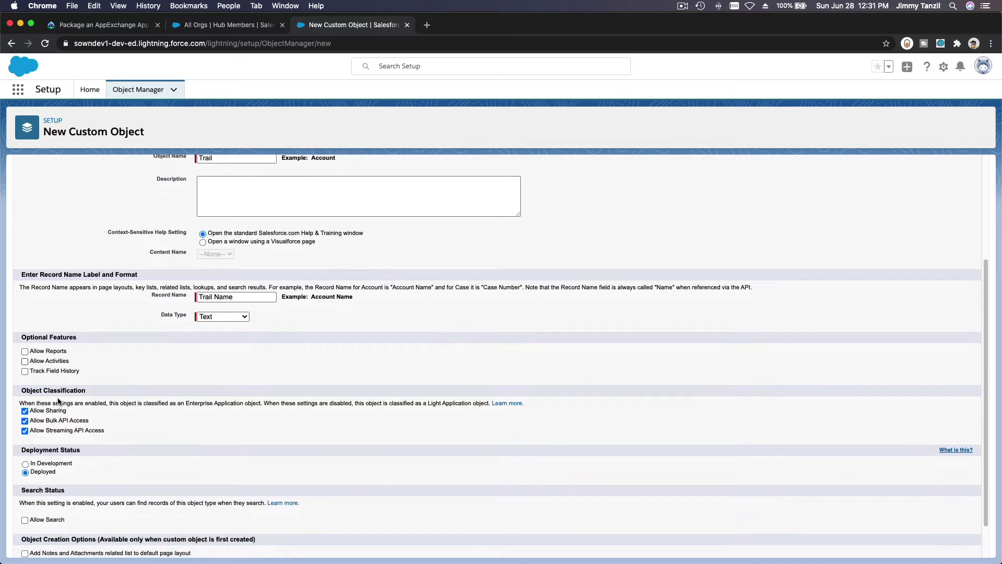
scroll(44, 474, down, 2)
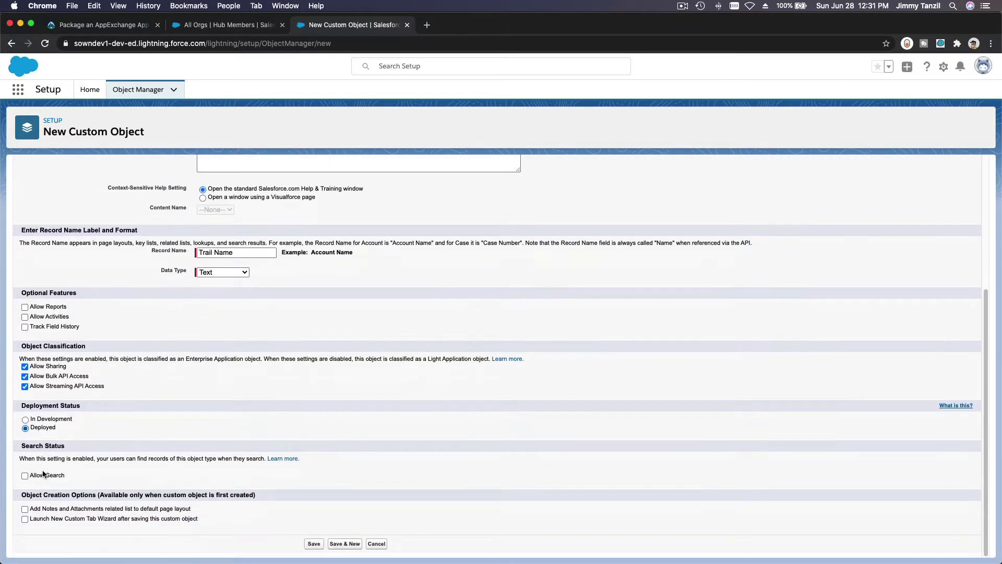
click(93, 518)
click(313, 544)
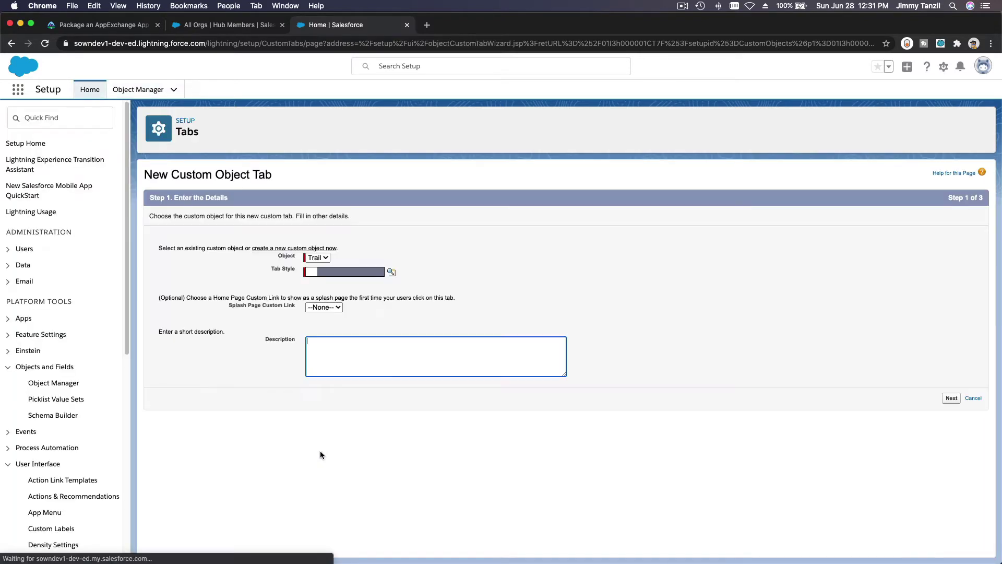
Step: Assign the Insect tab style to the new Trail object tab and continue to the profile settings
click(391, 272)
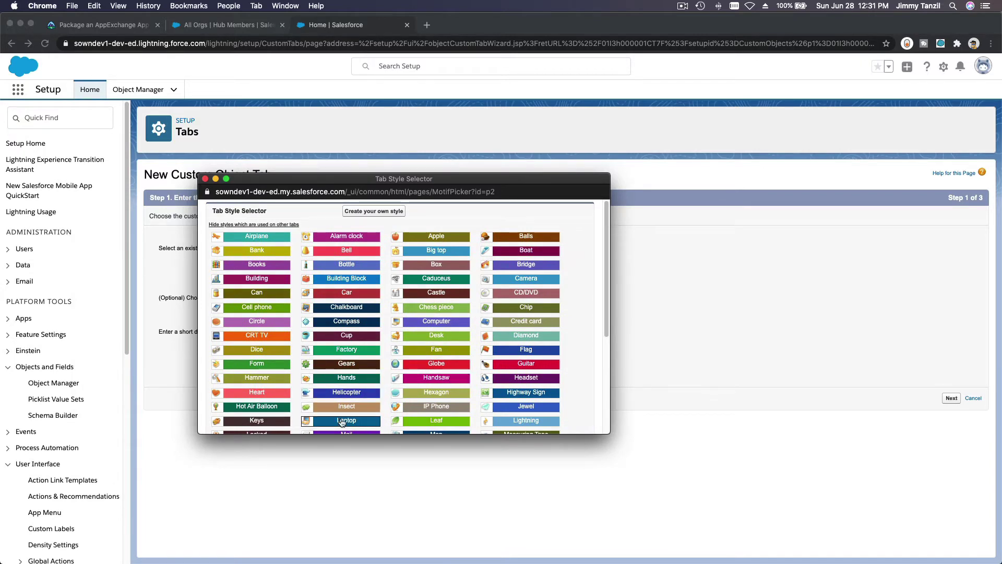
click(324, 406)
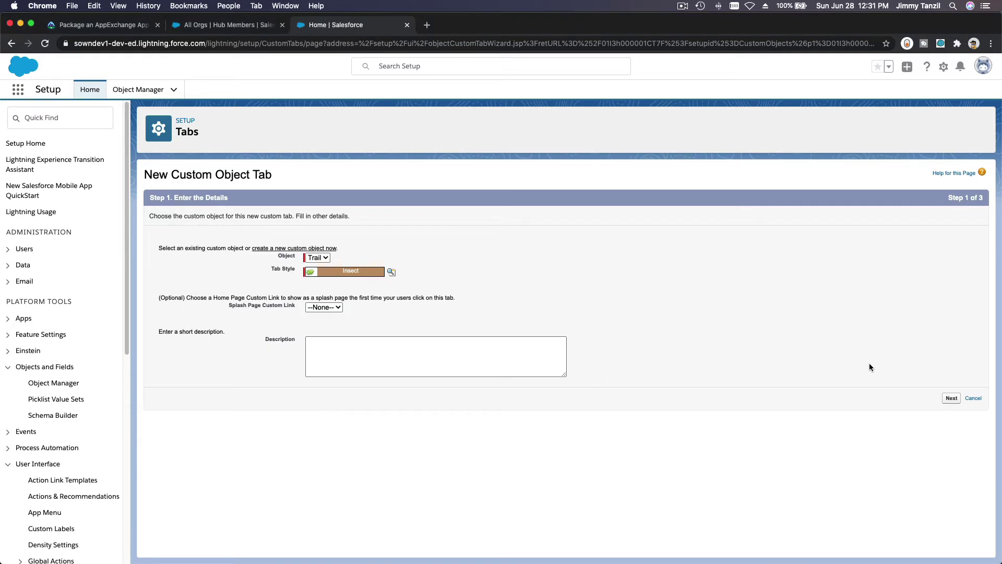
click(949, 399)
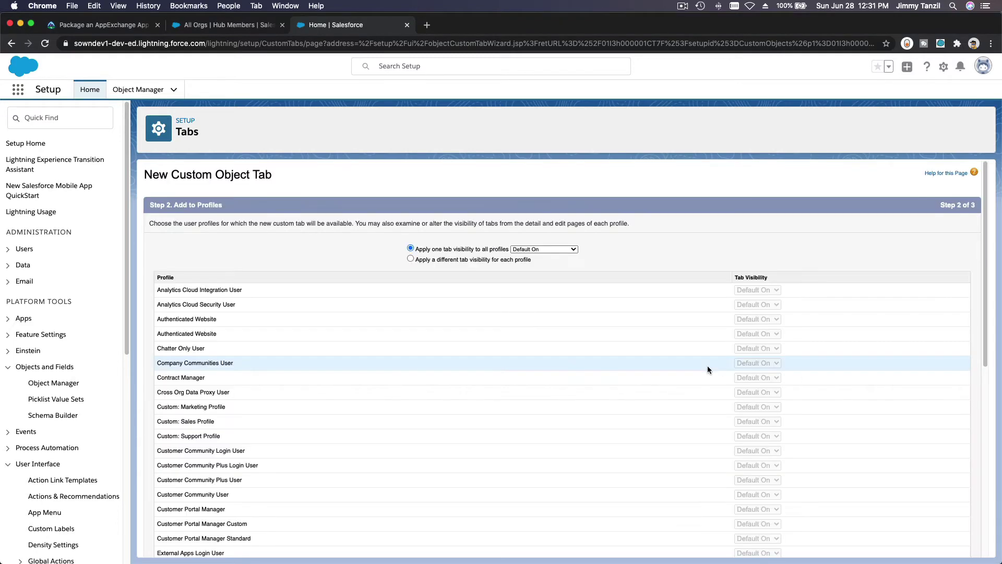
Step: Accept the default tab visibility for all profiles, exclude the tab from every custom app, and save it
scroll(875, 321, down, 7)
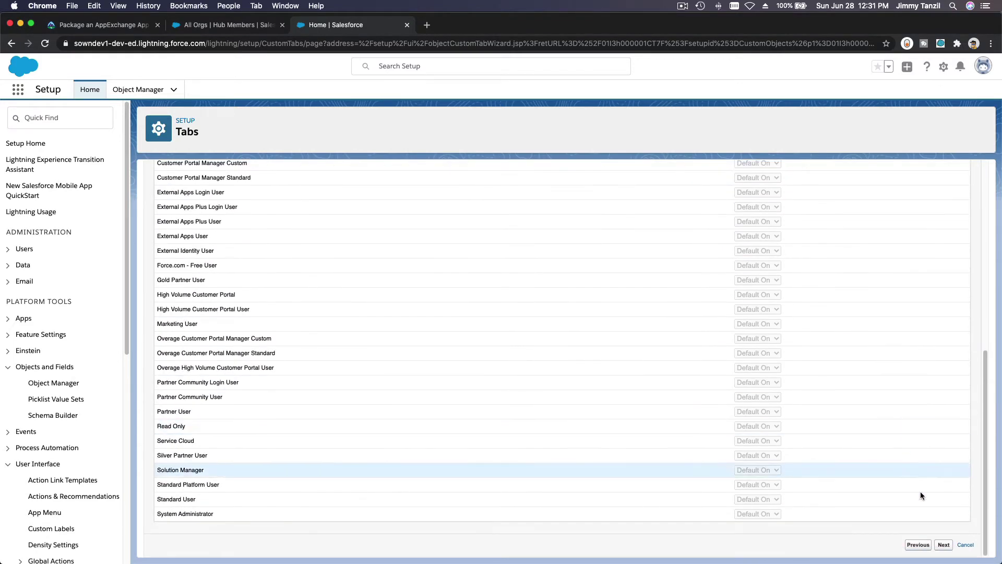
click(944, 545)
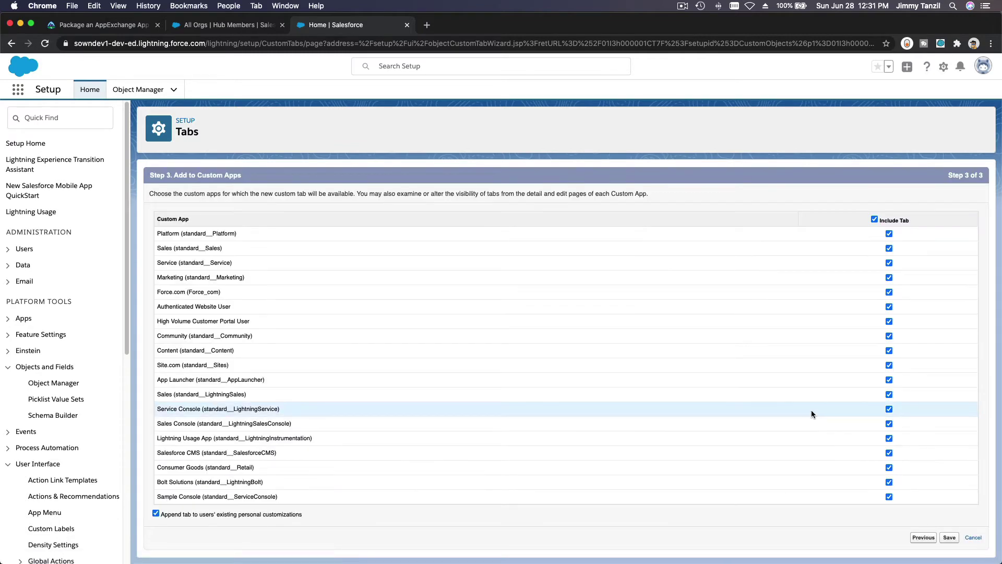
click(875, 219)
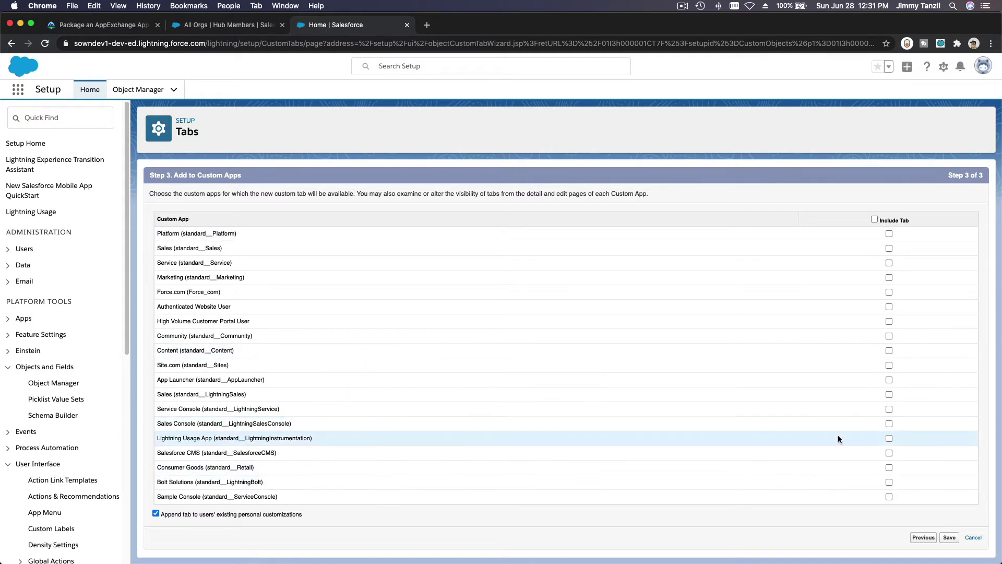
click(948, 538)
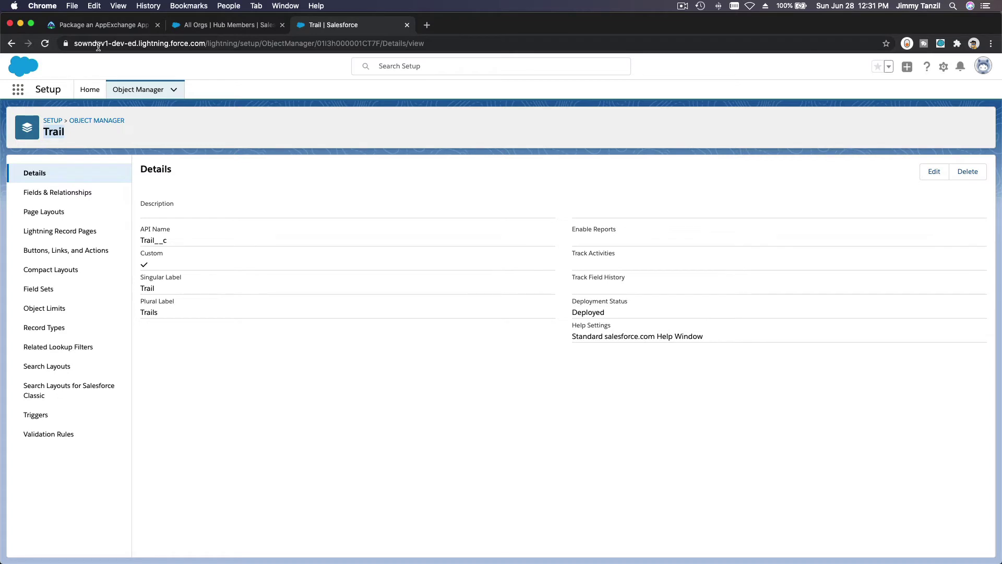
Step: Return to Setup Home, search for App Manager, and open it
click(90, 89)
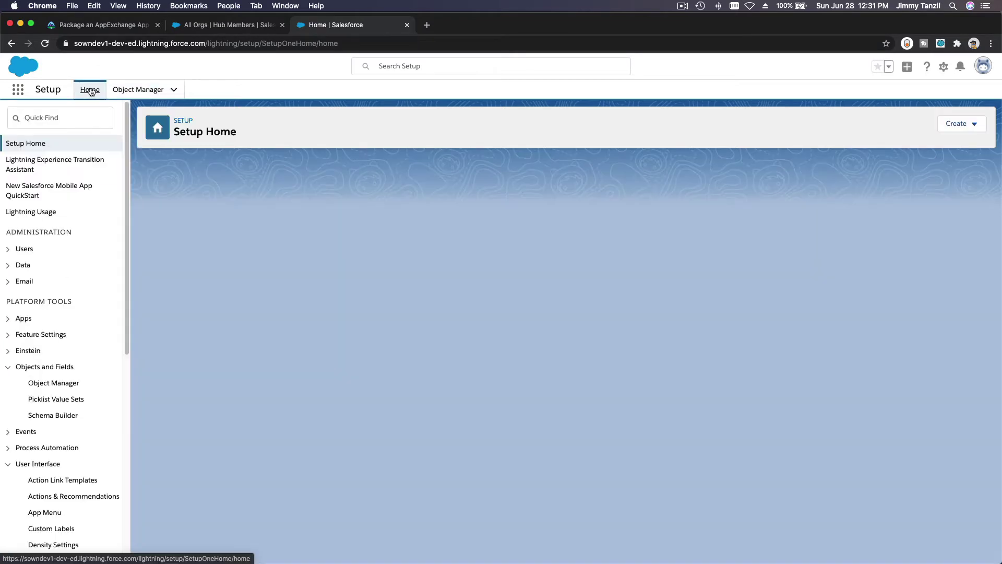
click(53, 119)
text(Ap)
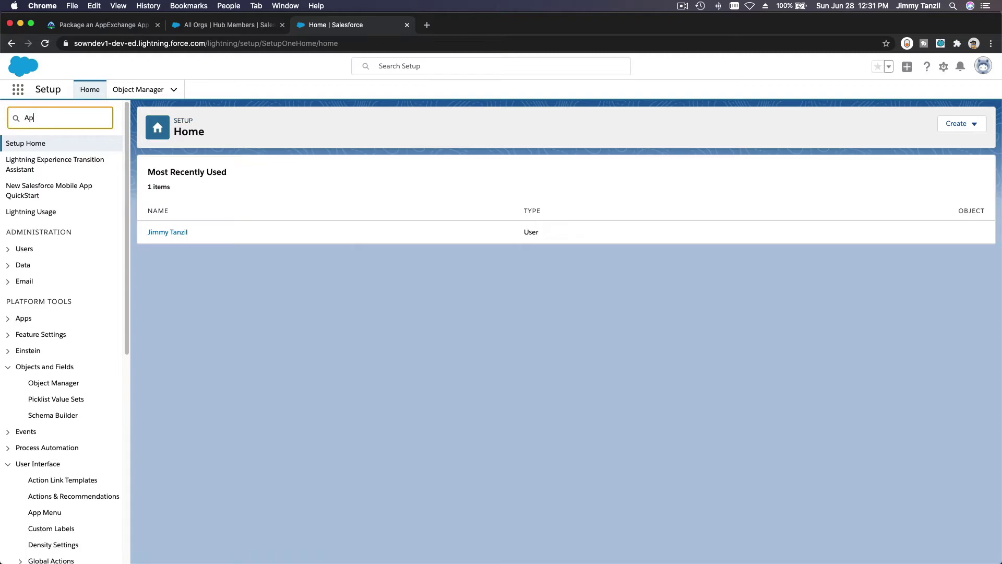
text(p Manager)
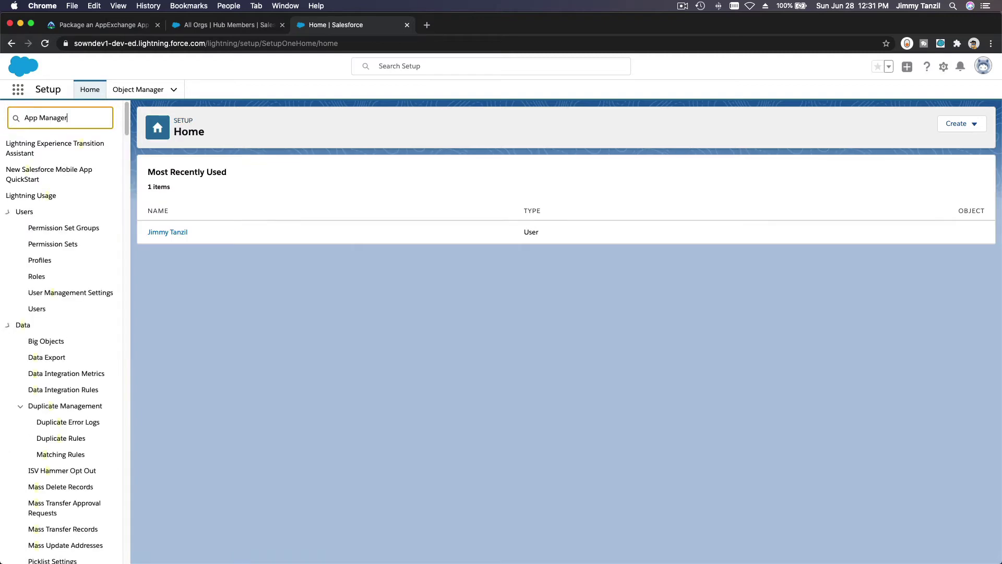
click(45, 161)
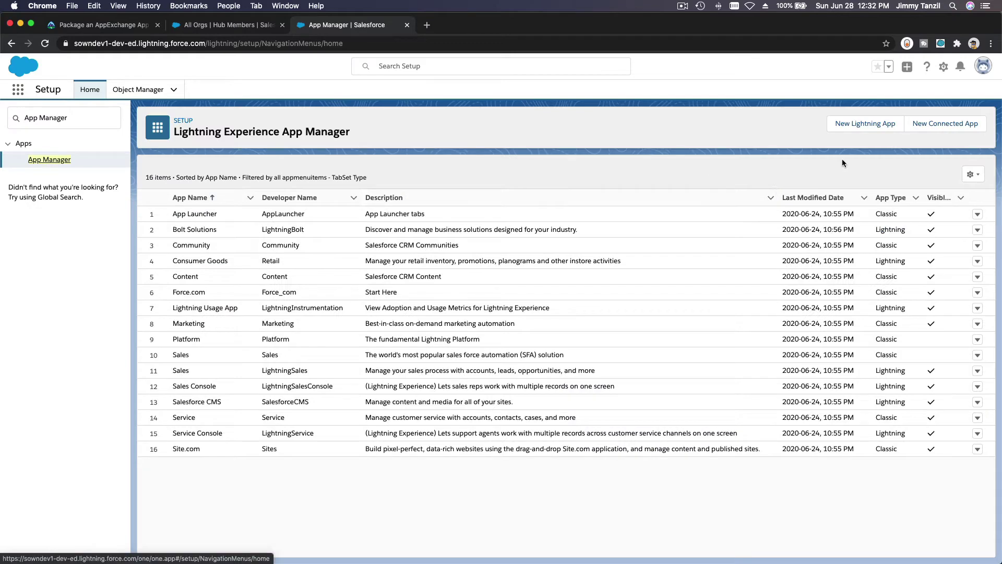
Step: Start a new Lightning app, check the required name in the Trailhead unit, and name the app Trail Tracker
click(856, 131)
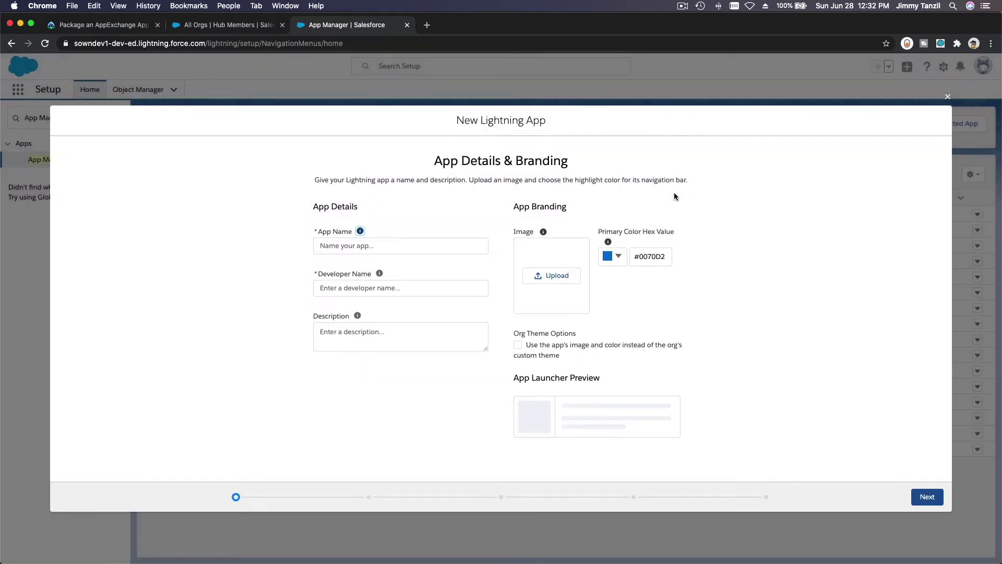
click(108, 29)
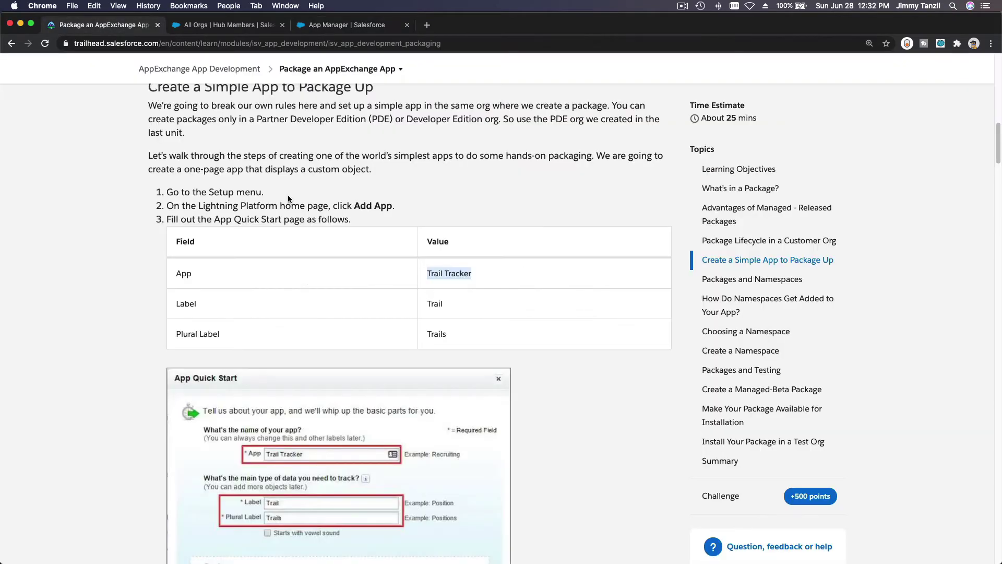
click(365, 27)
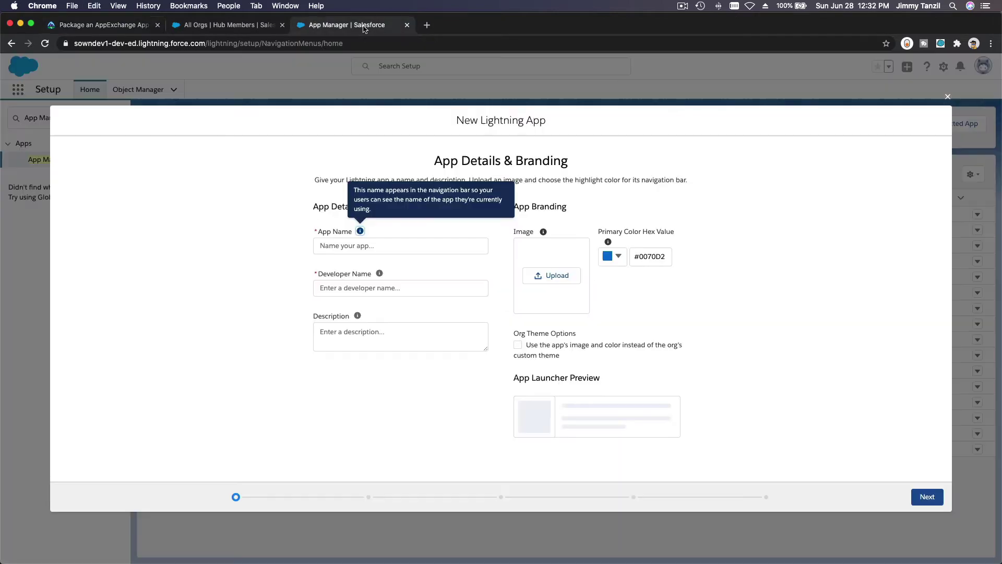
click(406, 245)
text(Trail Tracker)
key(Tab)
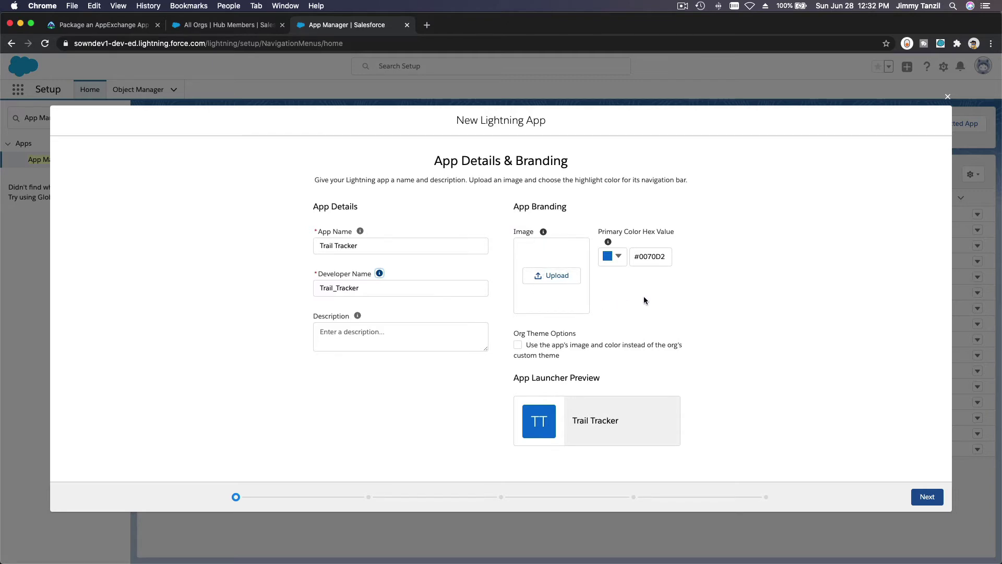
click(926, 497)
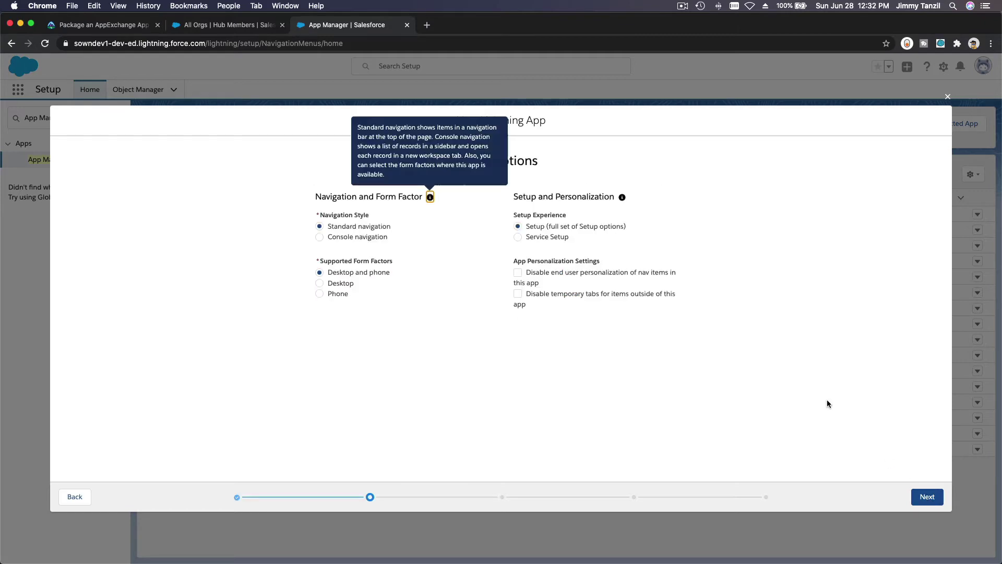
Step: Accept the default app options without utility items, and add Trails to the app's selected navigation items
click(926, 497)
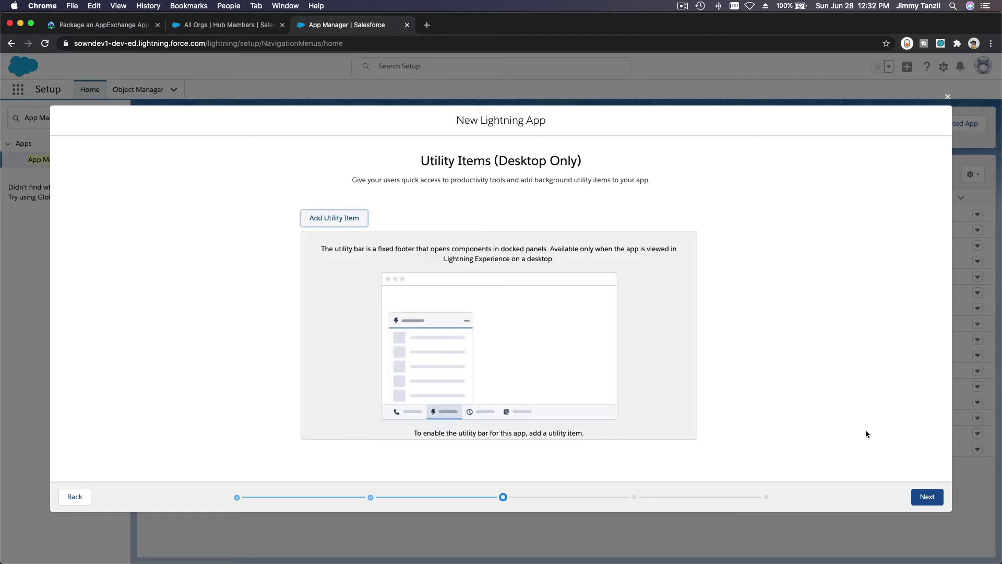
click(927, 496)
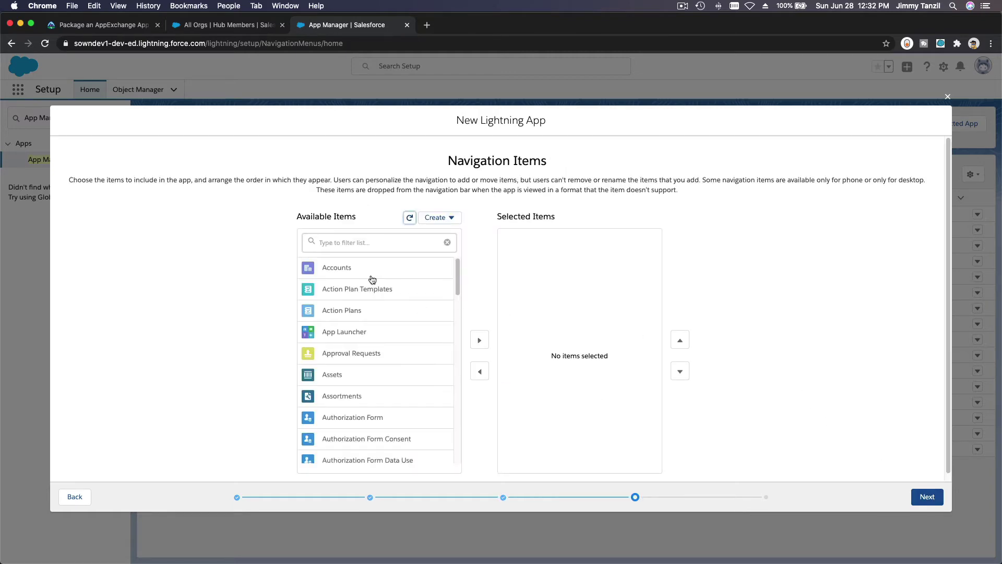
click(374, 242)
text(Traikl)
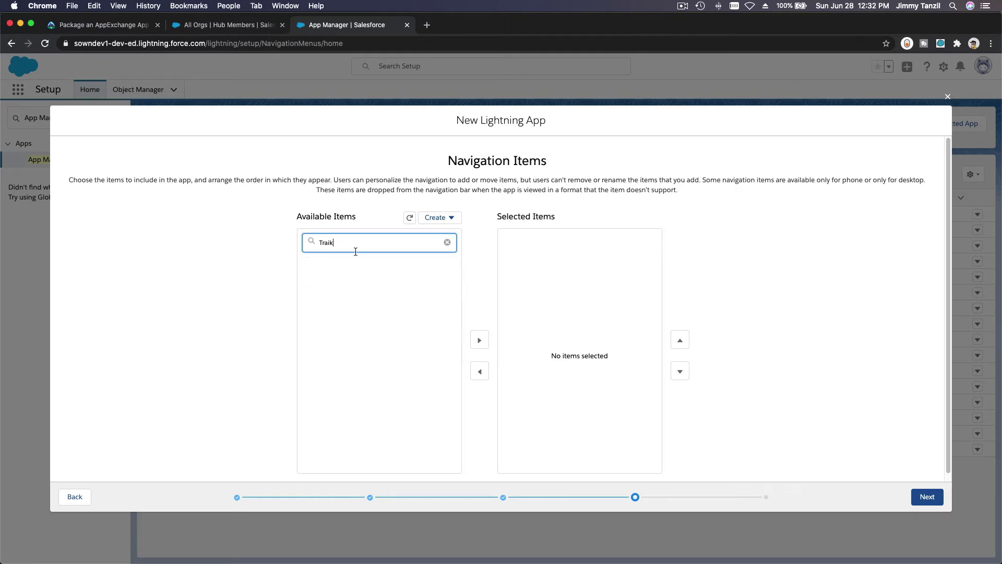
key(BackSpace)
click(349, 269)
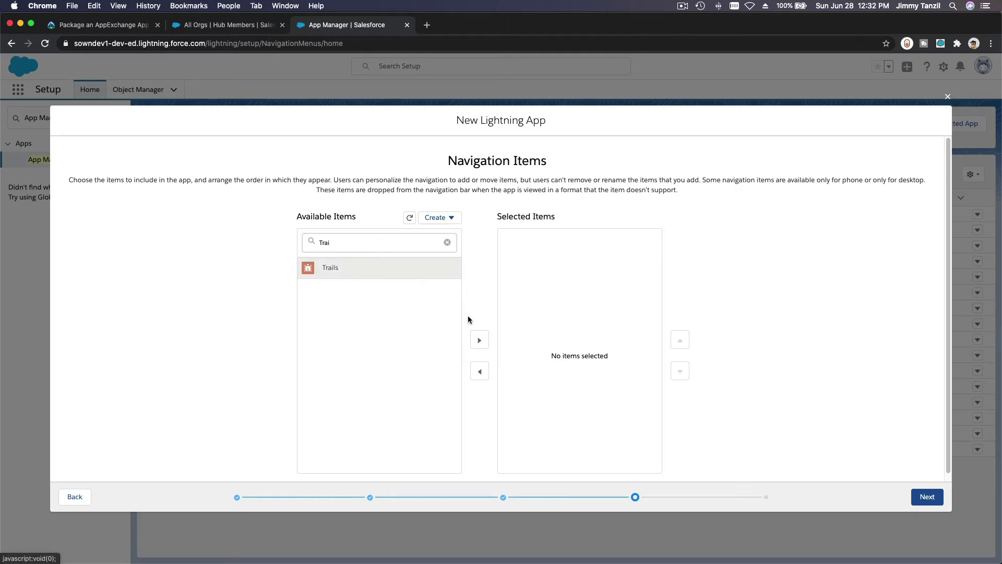
click(479, 340)
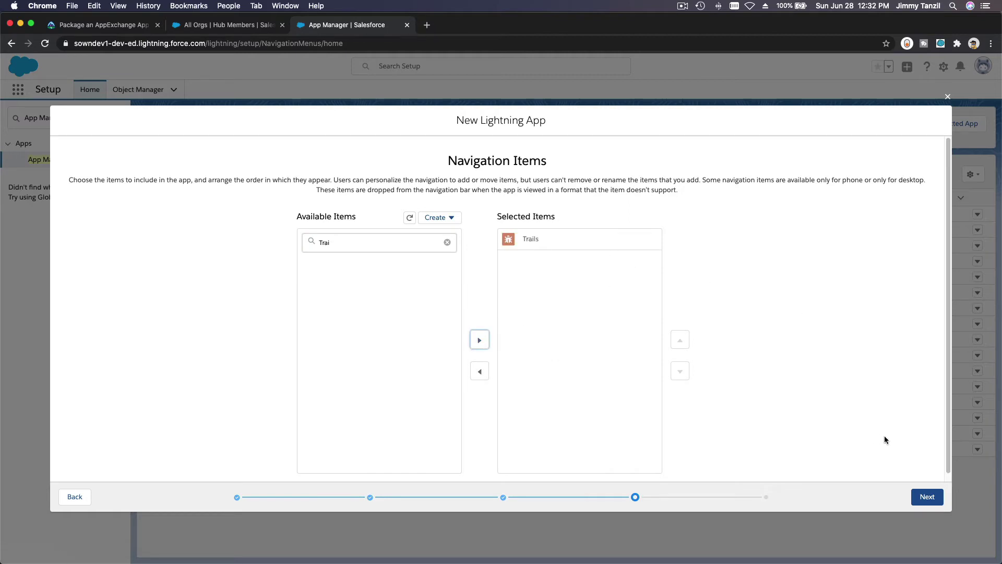
click(927, 496)
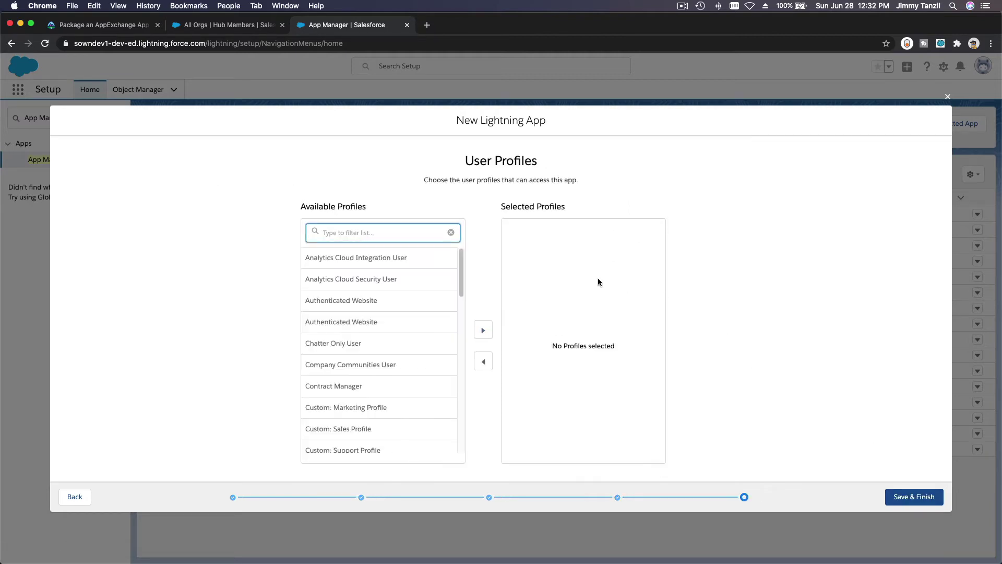
Step: Grant all available user profiles, Analytics Cloud Integration User through System Administrator, access to the Trail Tracker app, then save and finish it
click(449, 261)
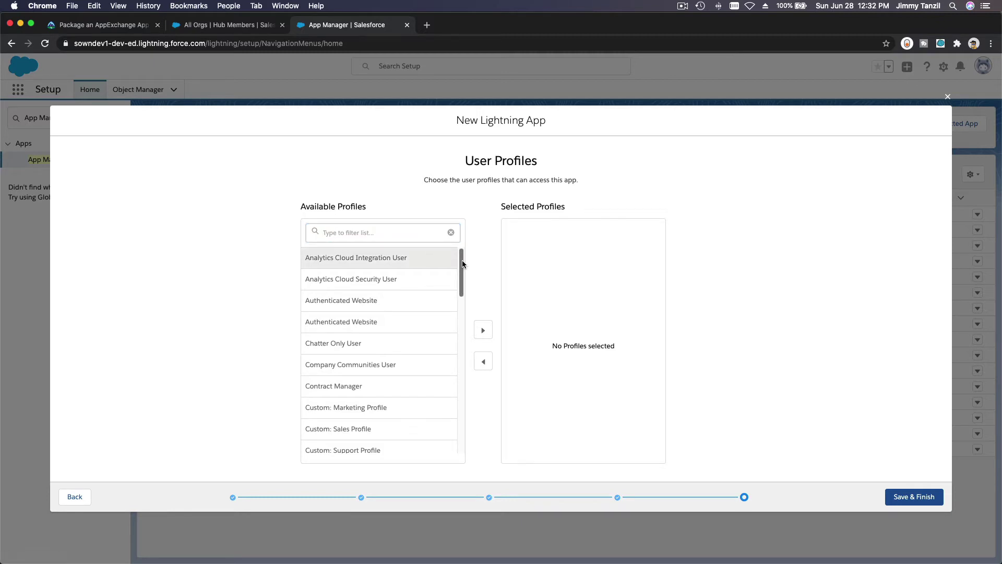
scroll(453, 417, down, 10)
scroll(453, 417, down, 3)
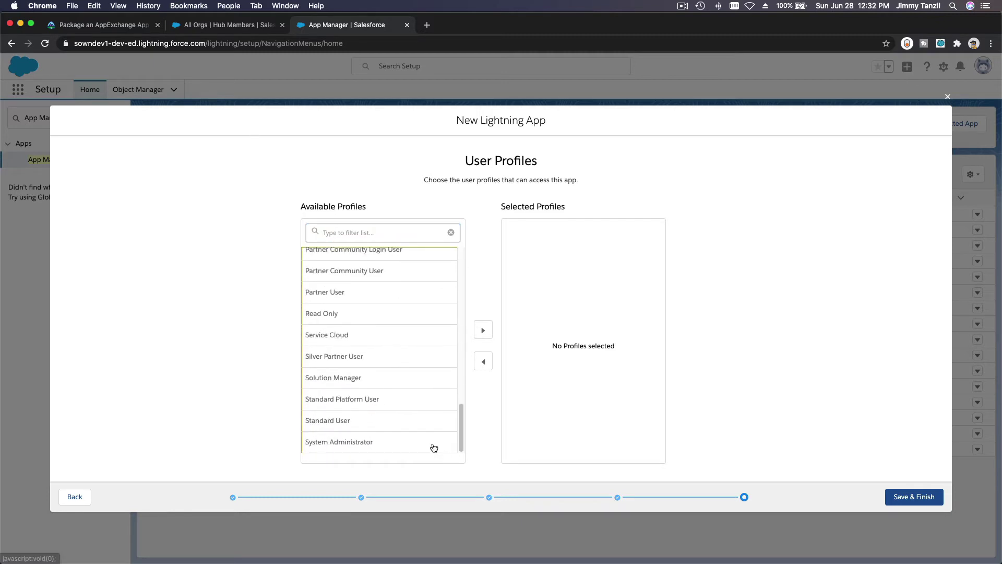
click(479, 336)
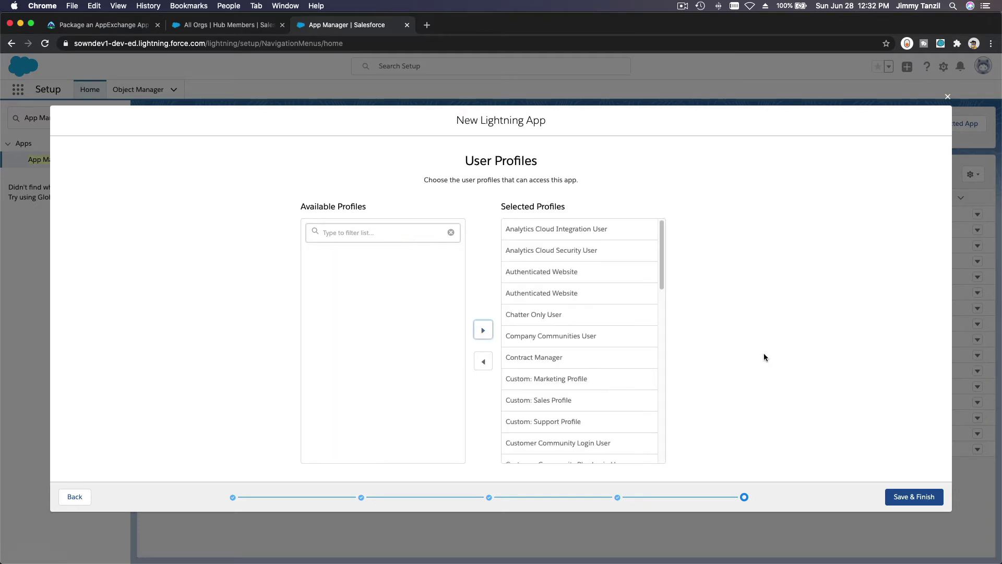
click(907, 498)
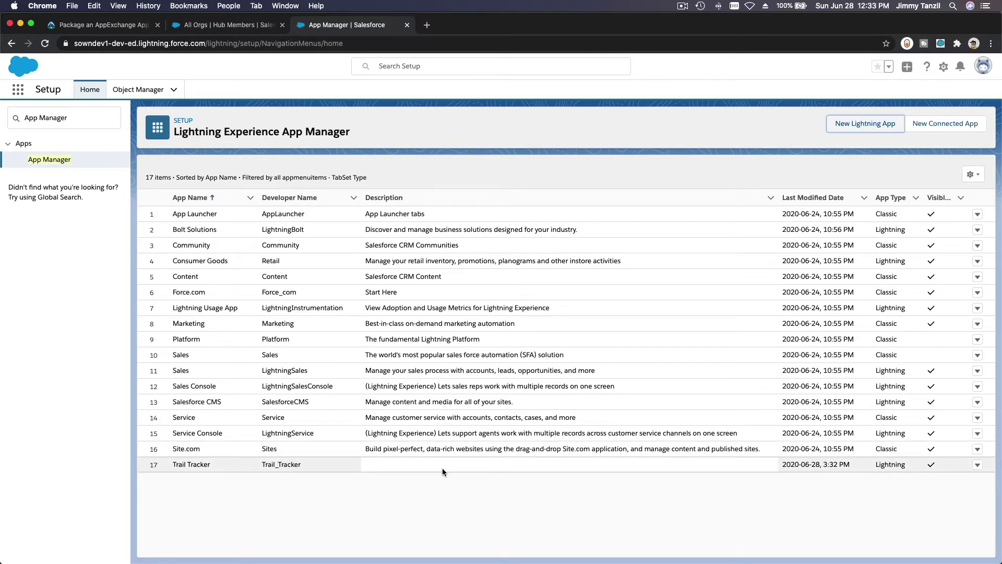
Step: Return to the Trailhead unit and read the Packages and Namespaces section, examining the Vendor__c API name conflict scenario
click(120, 29)
scroll(585, 422, down, 6)
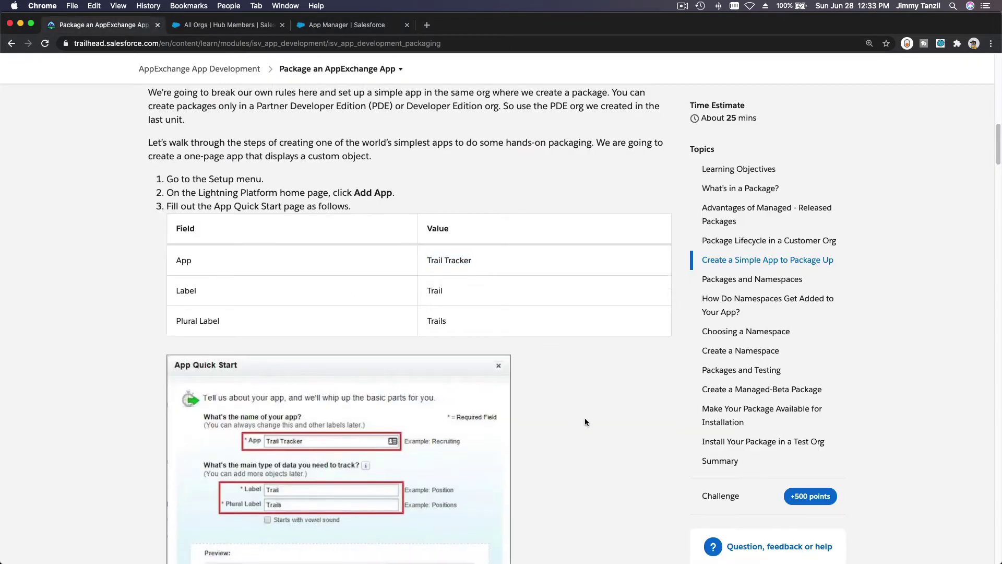
scroll(585, 422, down, 7)
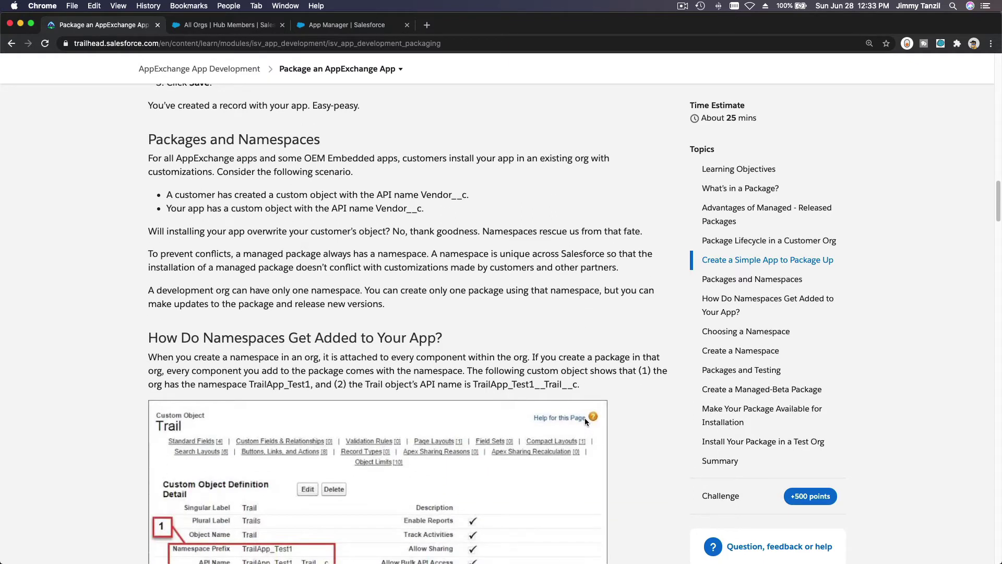
triple_click(280, 137)
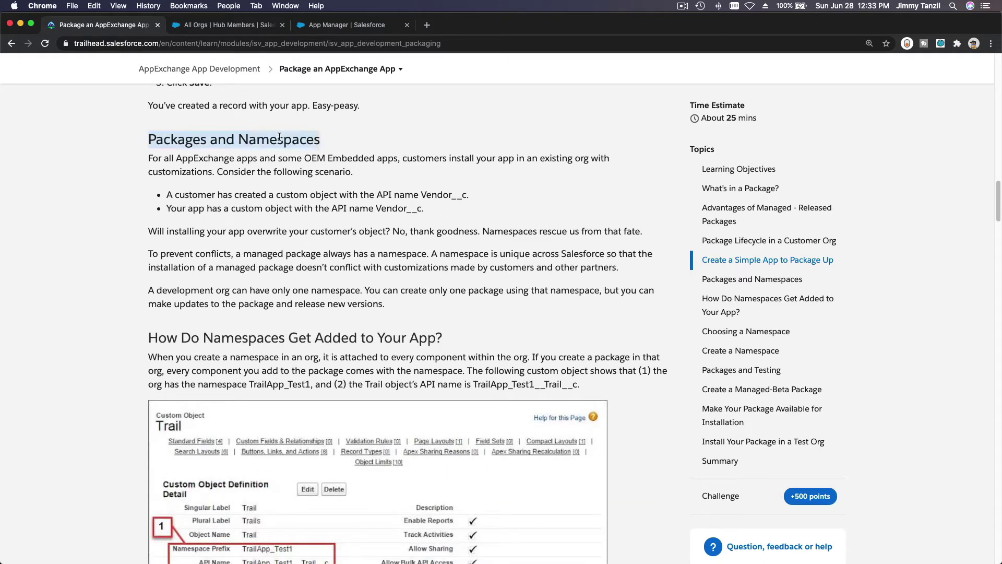
scroll(315, 182, down, 1)
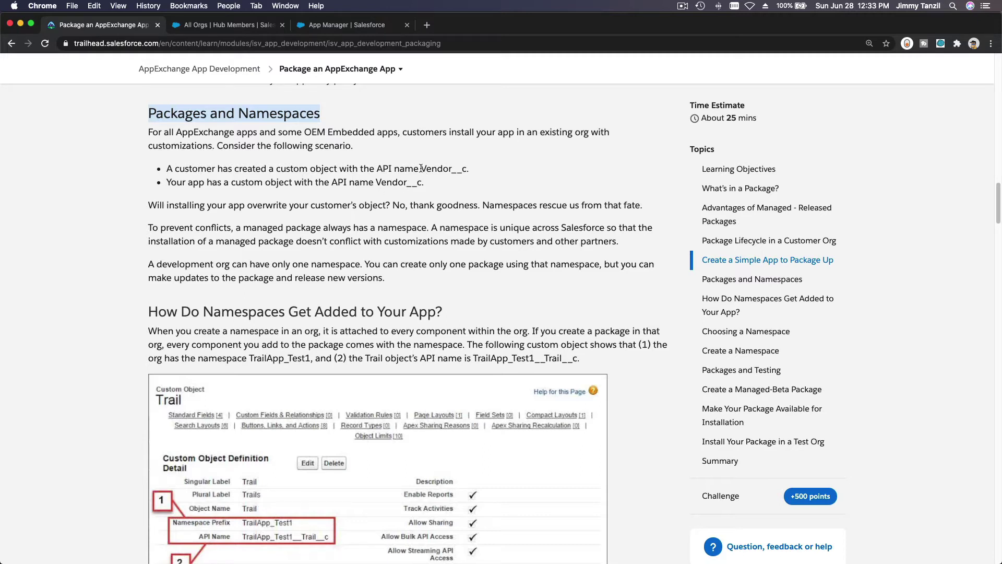
drag(420, 168, 466, 171)
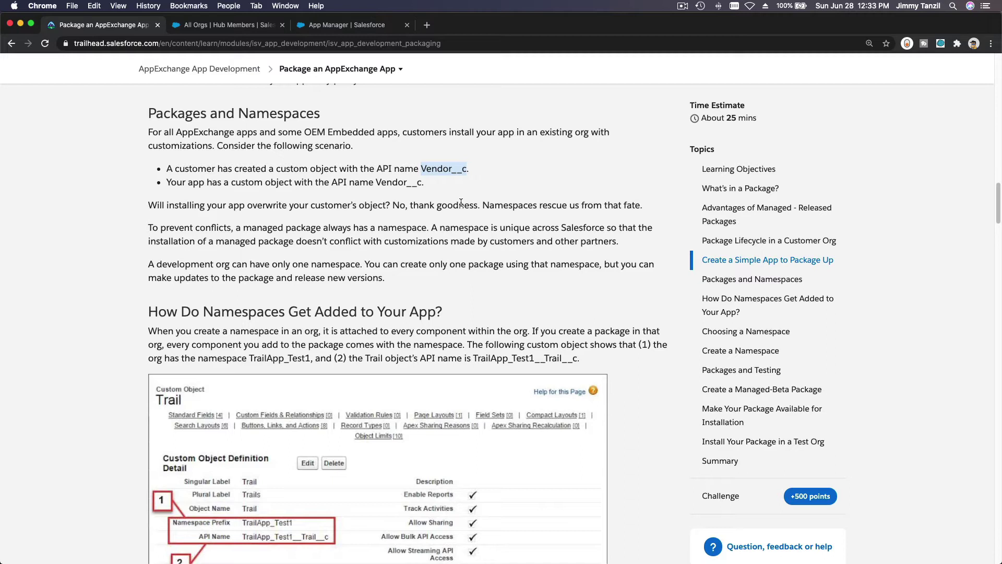
triple_click(435, 171)
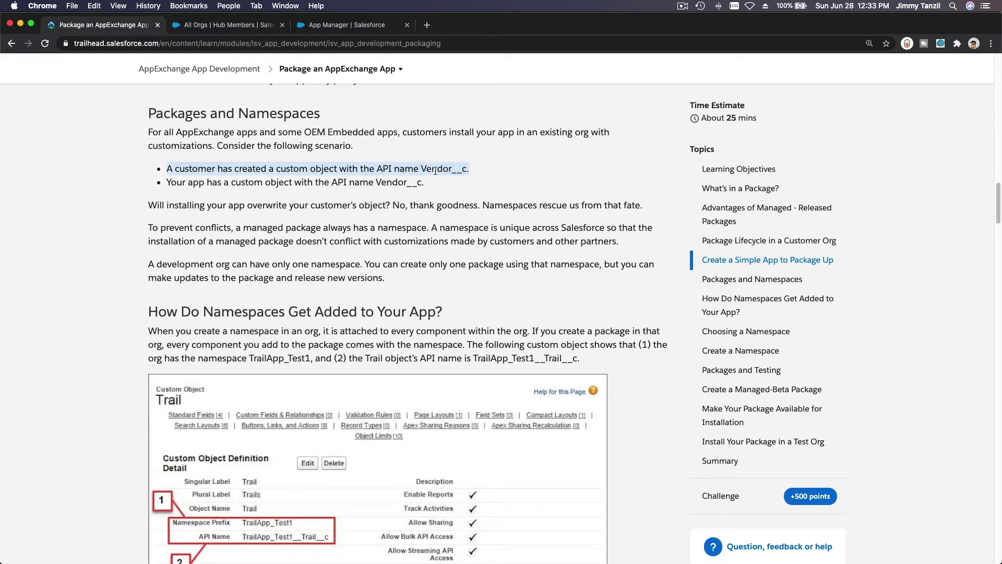
double_click(436, 169)
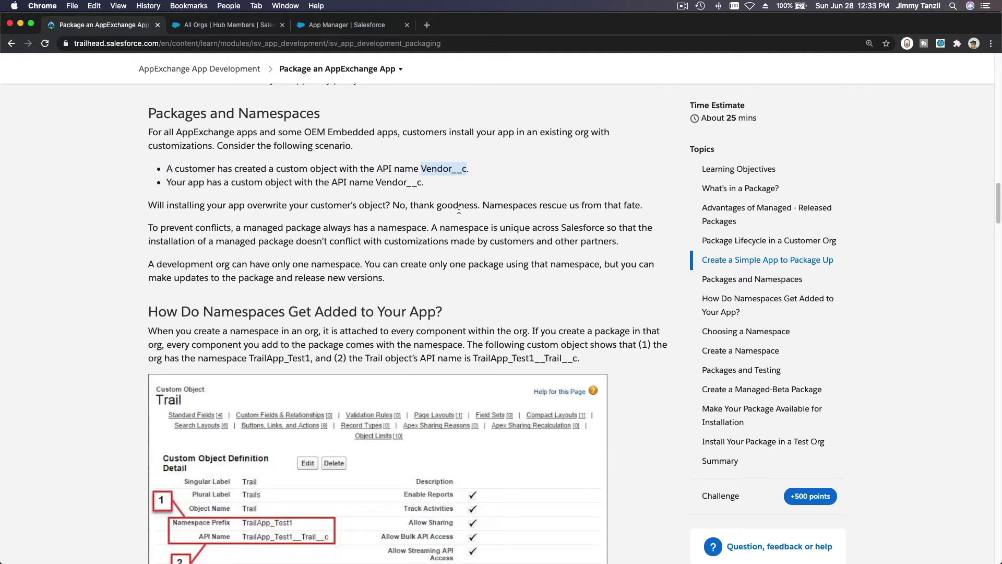
double_click(279, 115)
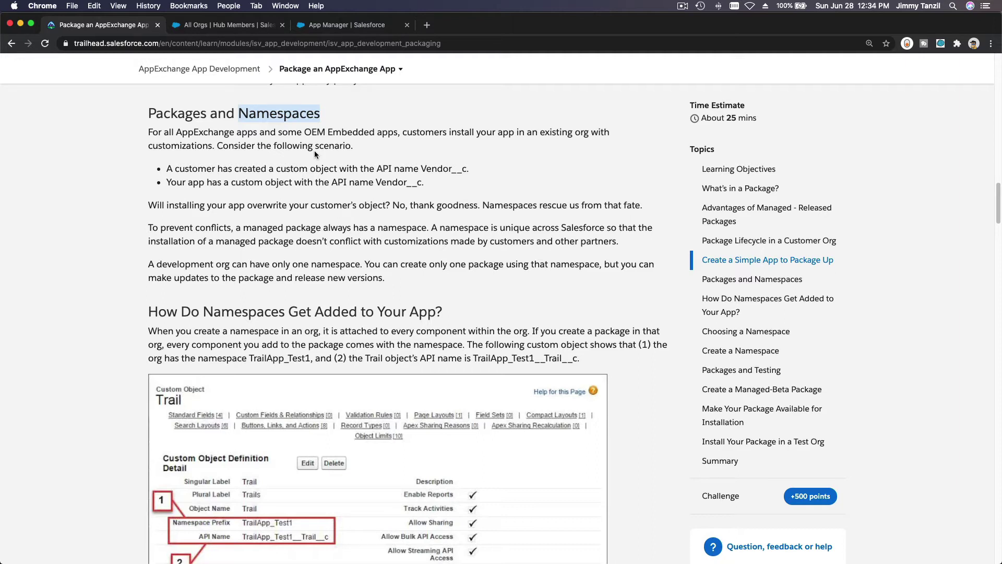
double_click(430, 167)
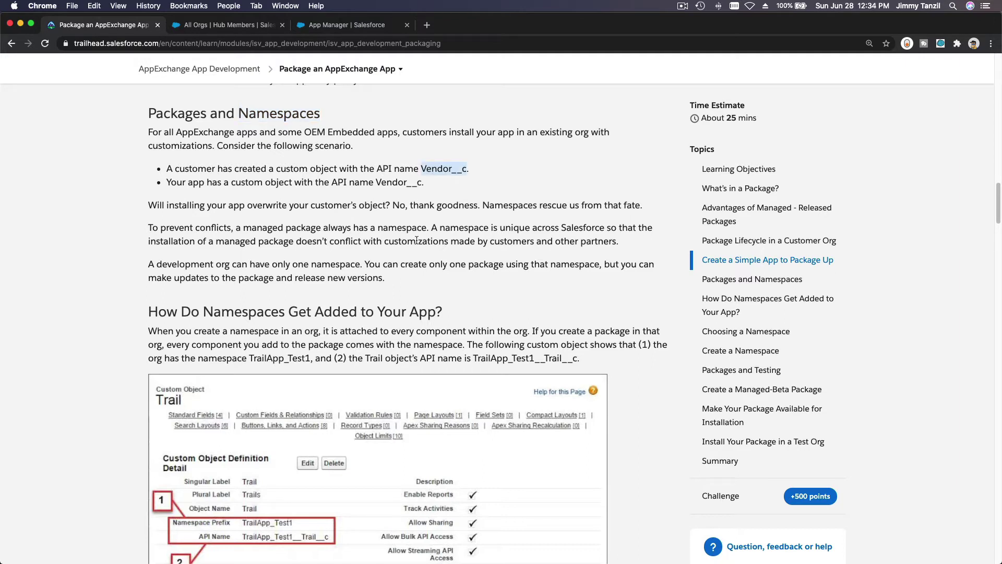
click(399, 285)
Step: Read how namespaces get added to an app, look over the Environment Hub orgs and SownDev1, and find the Create a Namespace instructions
scroll(398, 283, down, 4)
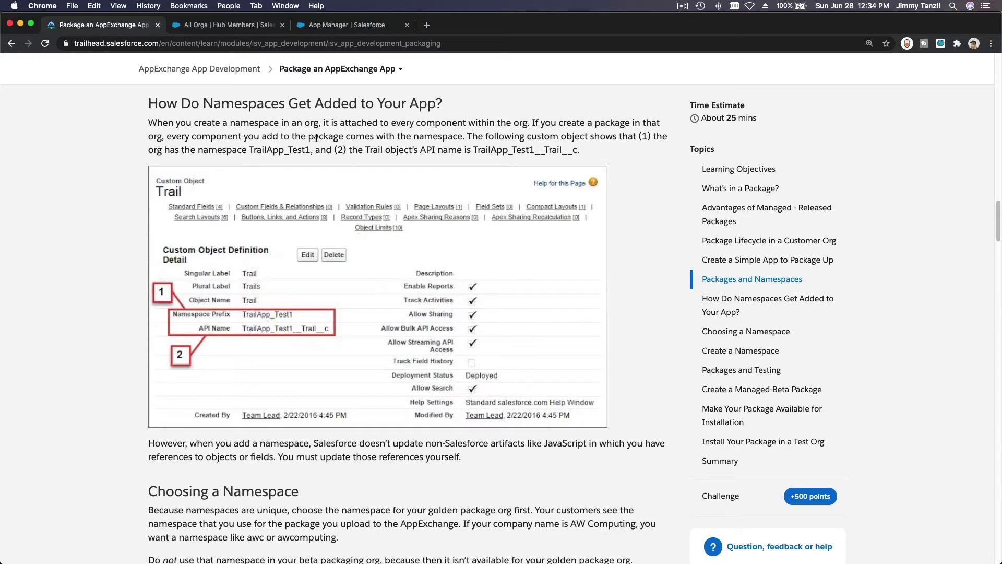
click(215, 28)
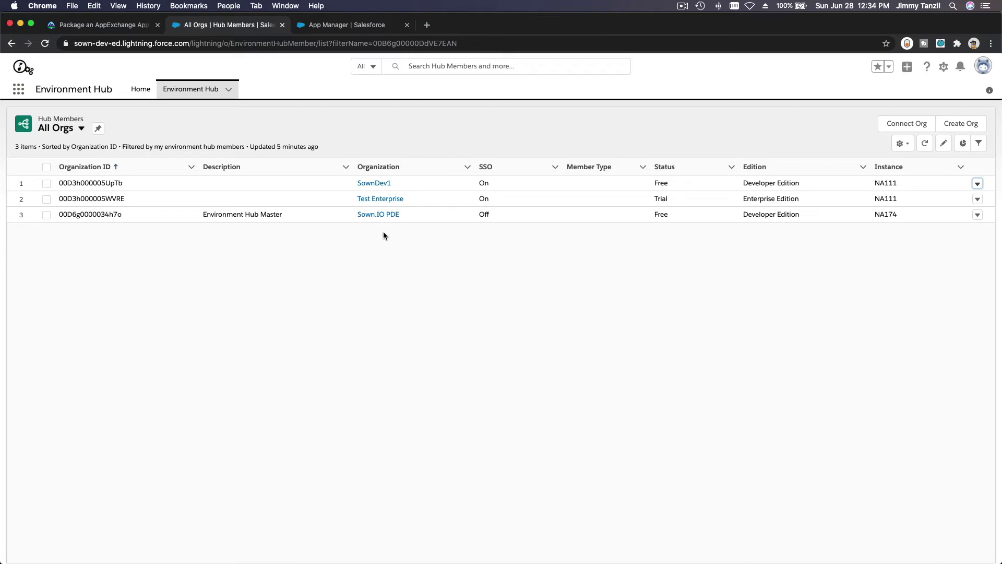
click(346, 25)
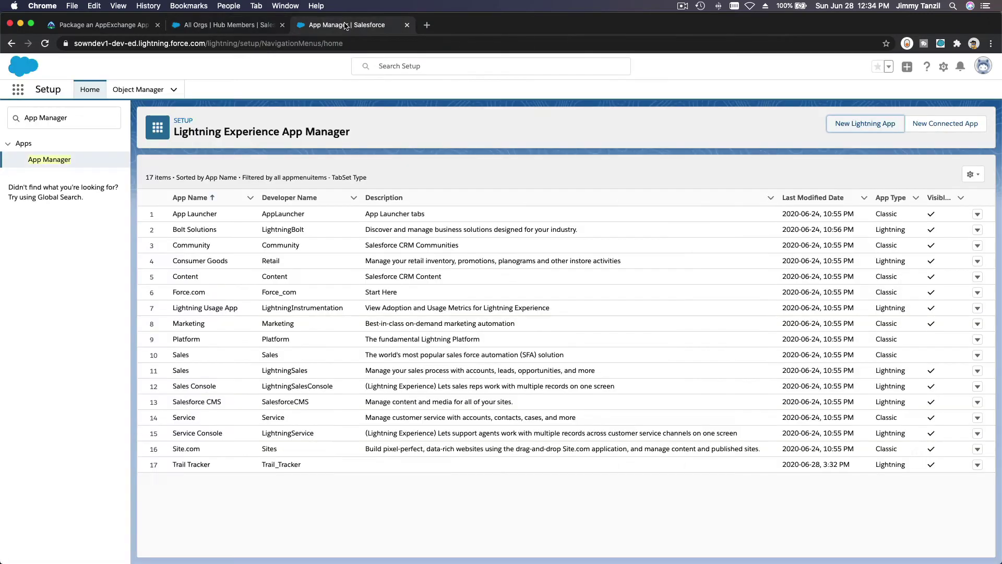
click(223, 26)
click(132, 30)
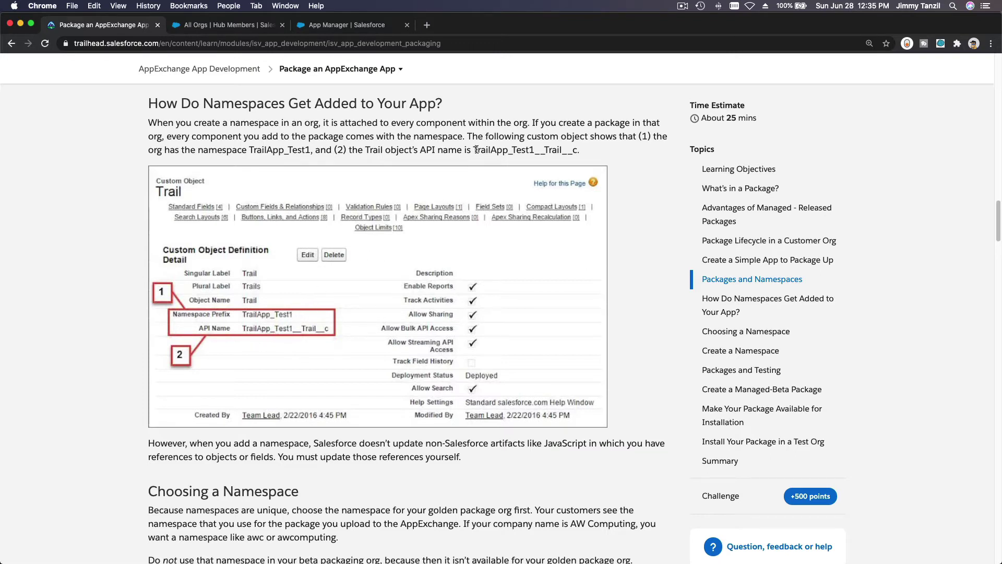
drag(473, 150, 544, 151)
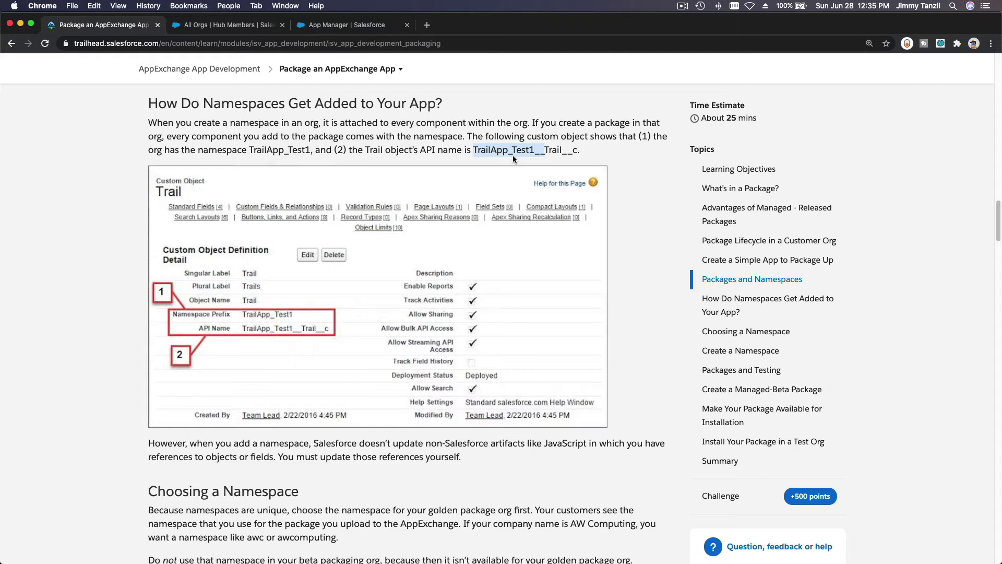
scroll(512, 155, down, 5)
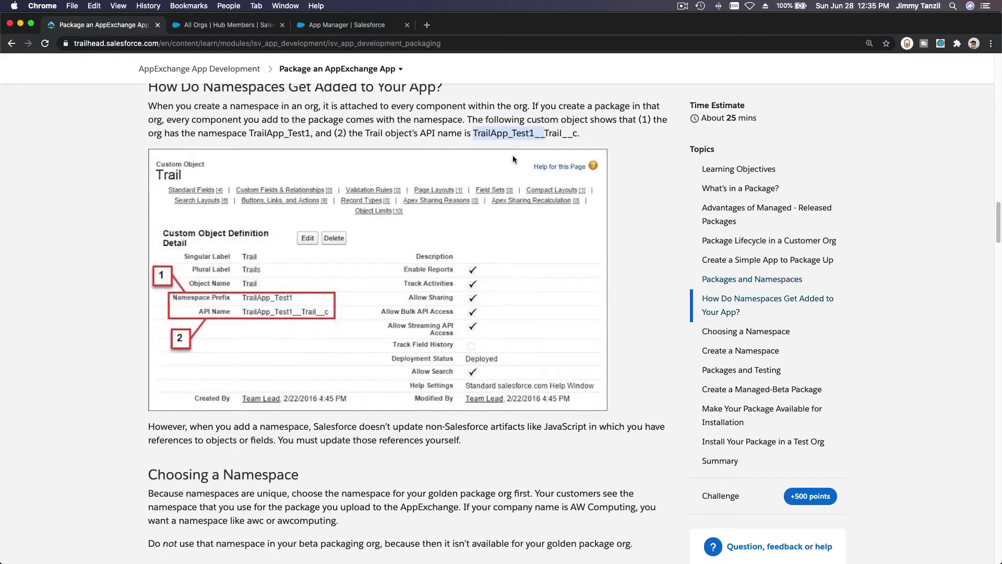
scroll(280, 270, down, 6)
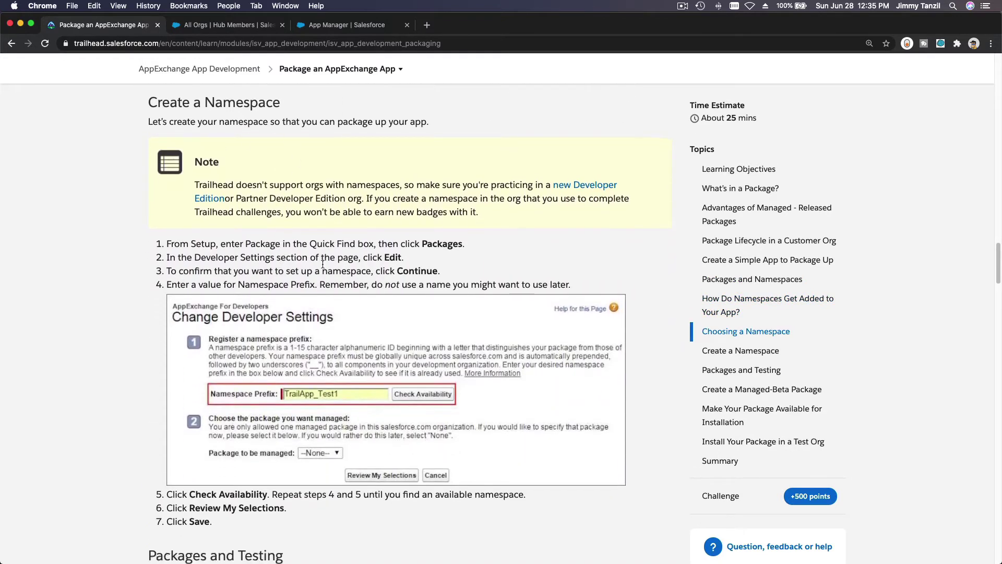
Step: Switch to SownDev1 Setup, search for "Pack", and open Package Manager
click(343, 27)
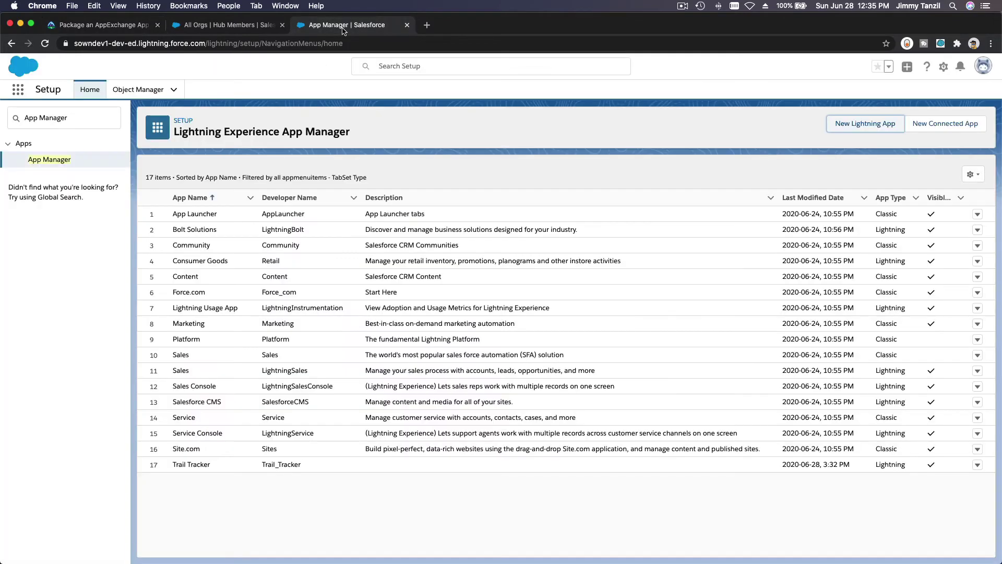
click(91, 124)
text(Pack)
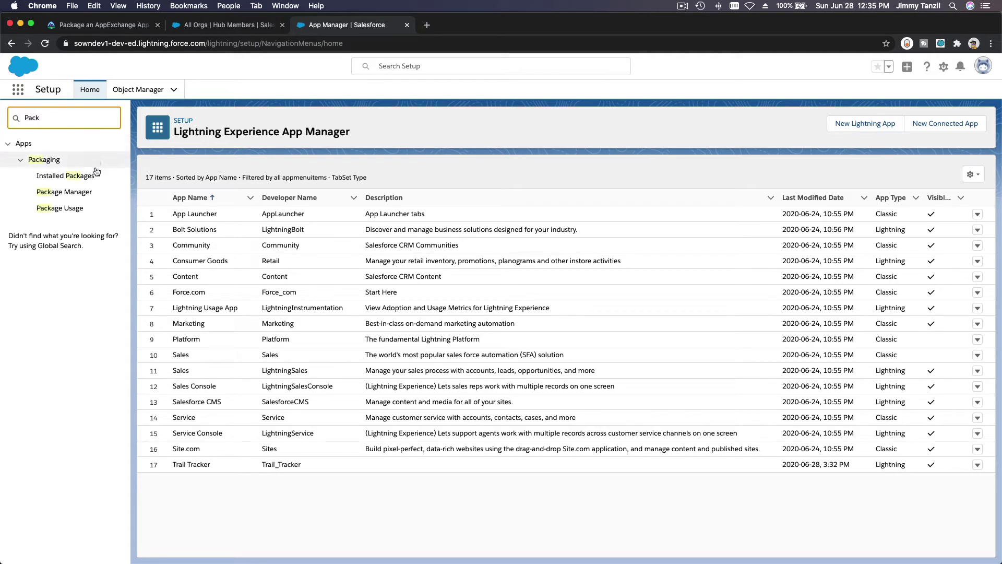
click(81, 195)
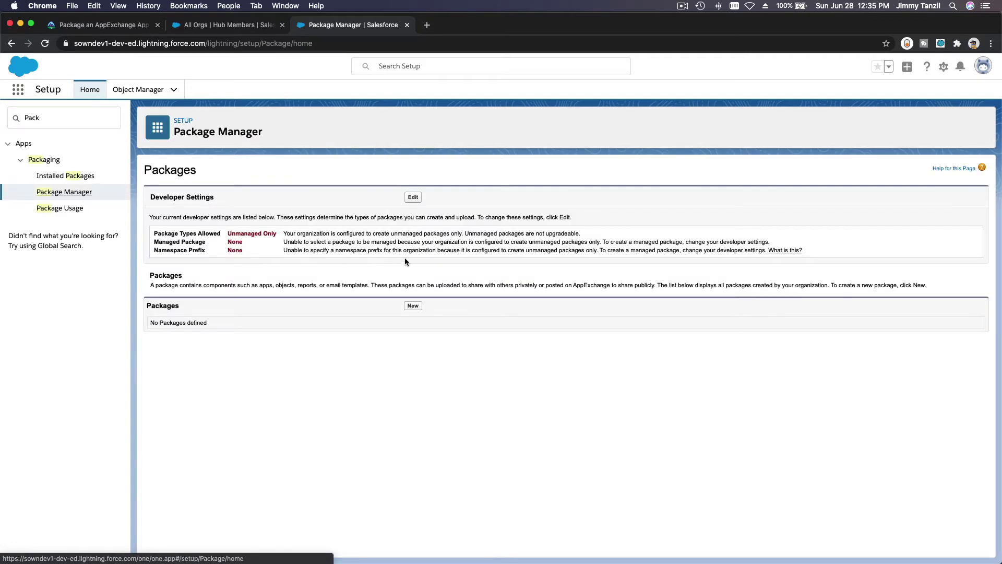
Step: Edit the developer settings to register the available namespace prefix sowndev1 with no managed package selected, and save the reviewed selections
click(412, 198)
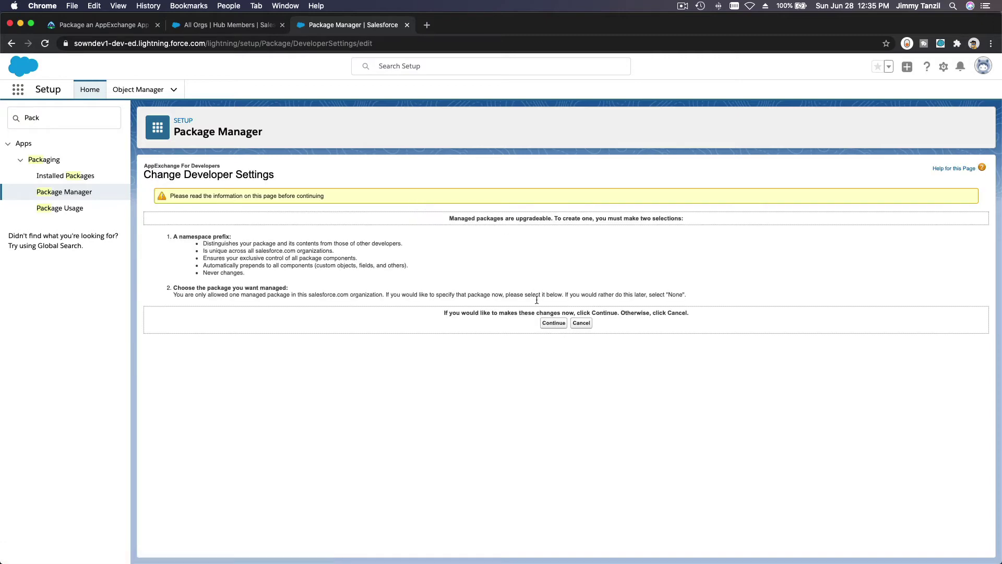
click(553, 323)
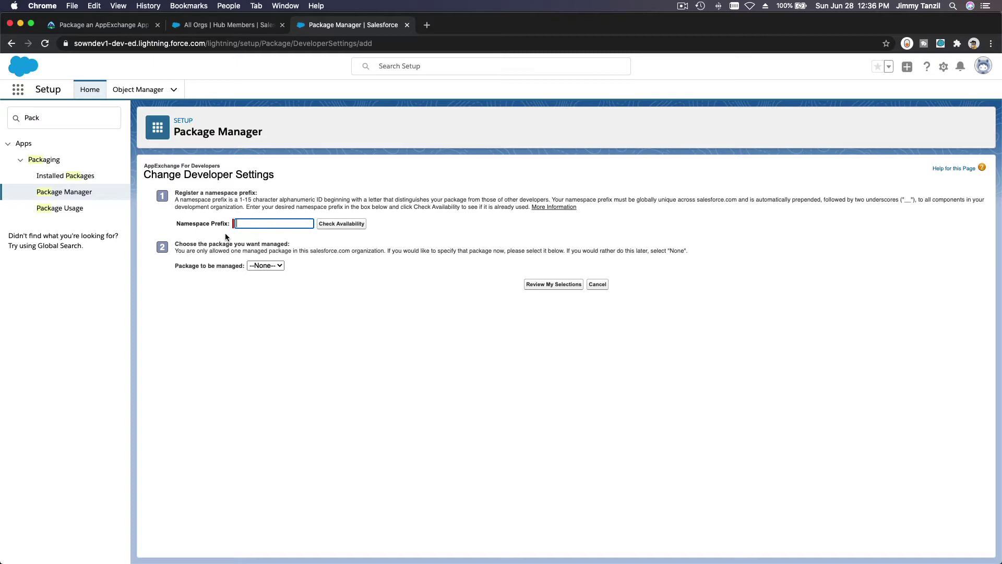
text(sowndev1)
click(329, 223)
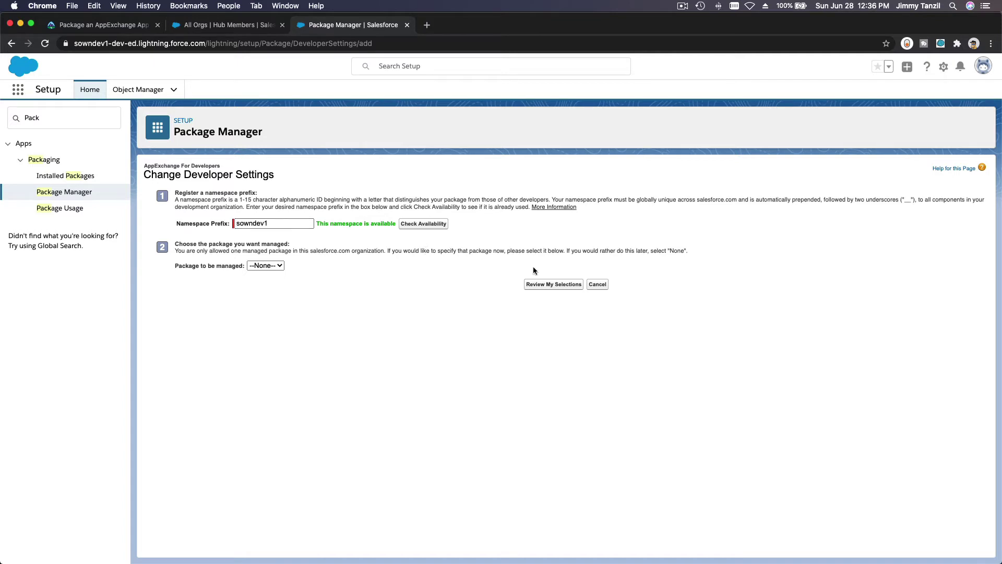
click(544, 287)
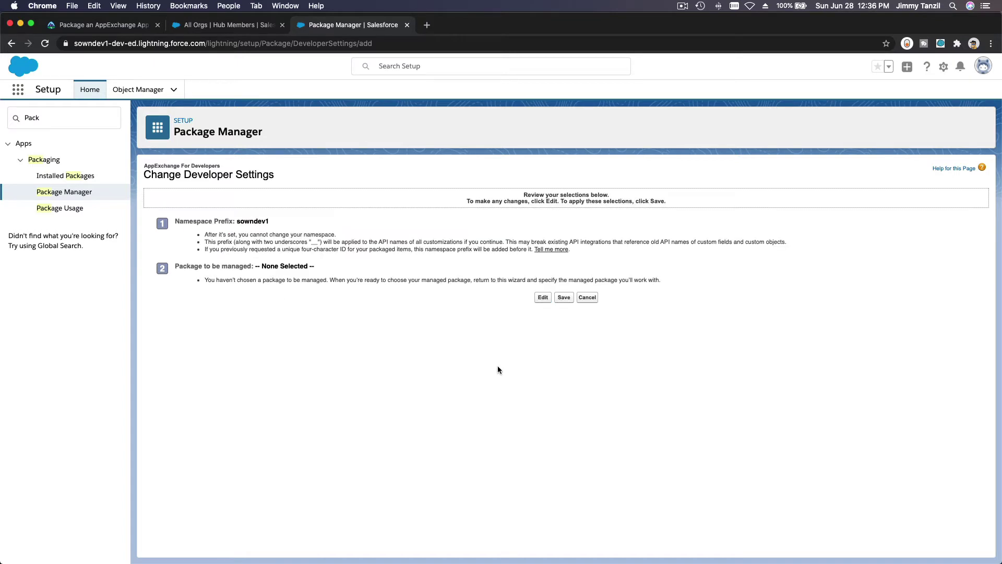
click(564, 298)
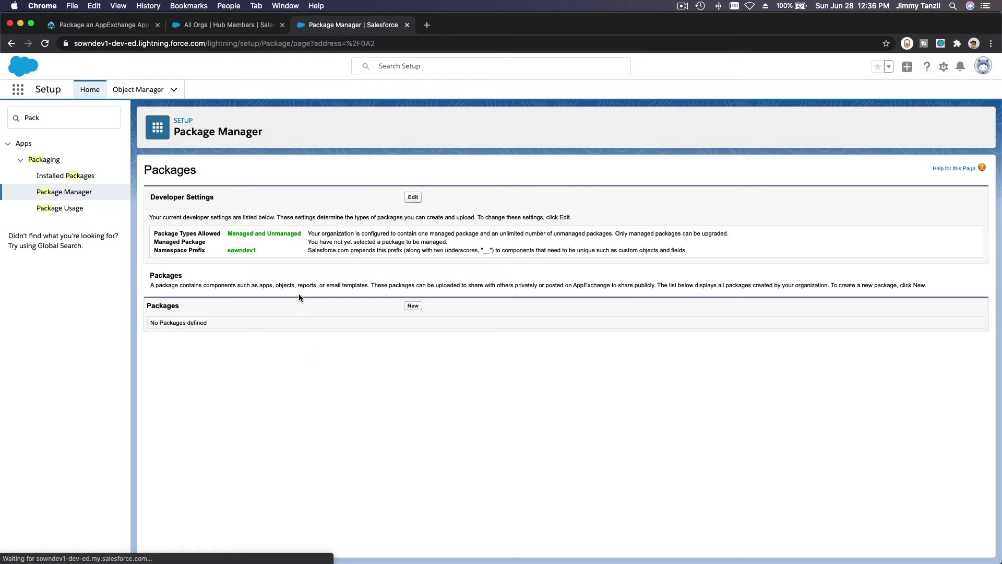
Step: Find the Trail object in Object Manager, examine the namespace prefix in its API name, and return to the Trailhead unit
click(139, 89)
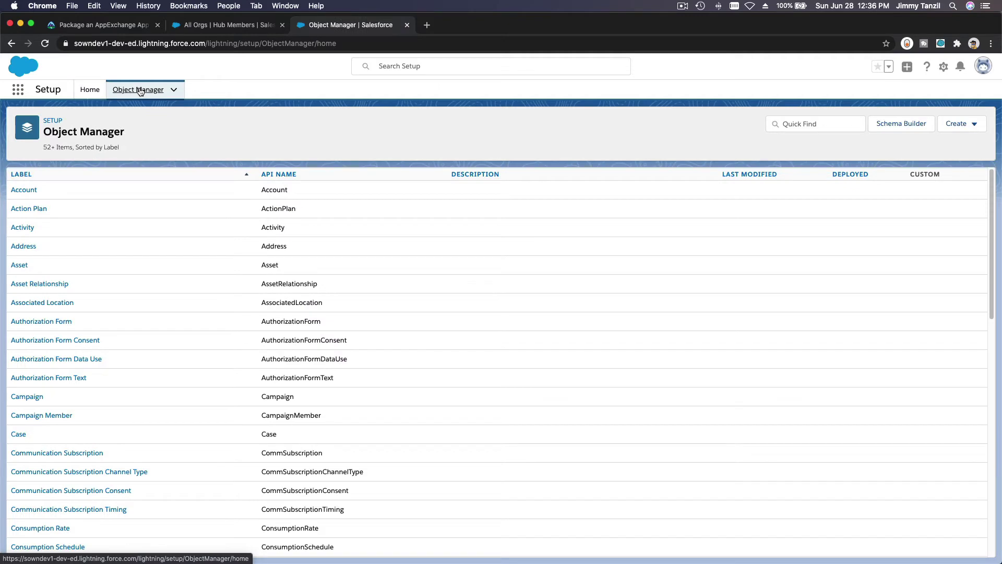
click(817, 123)
text(Trails)
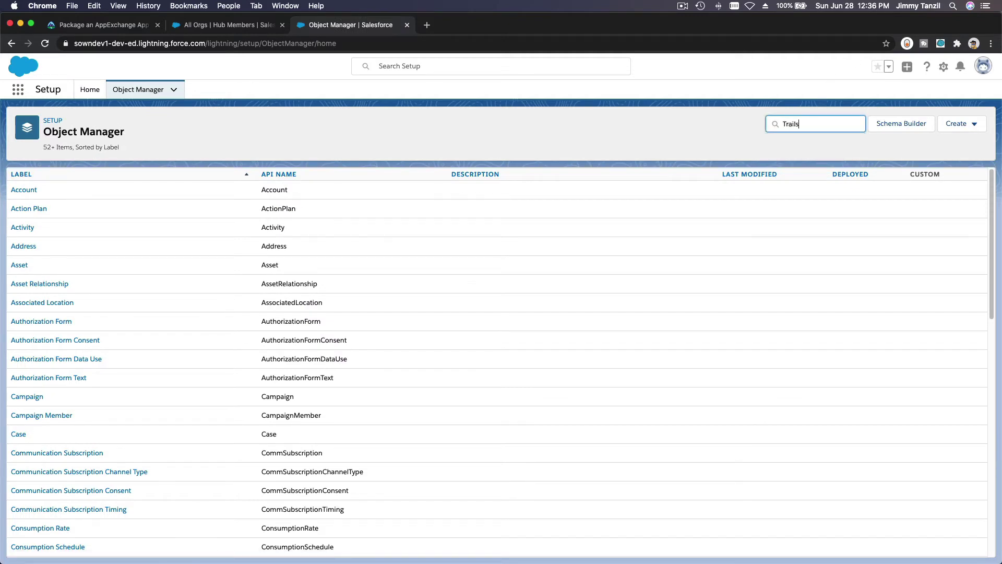
key(BackSpace)
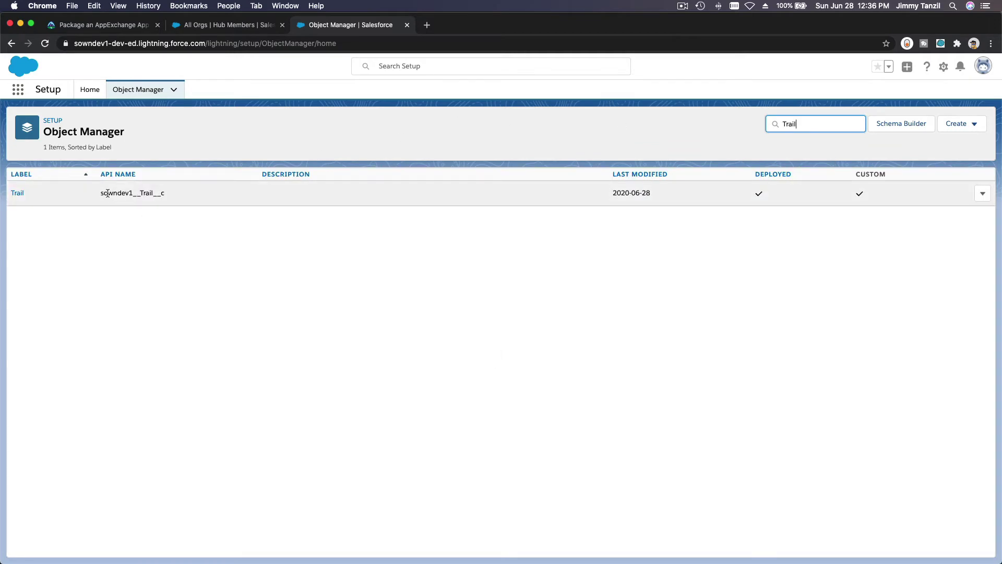
double_click(107, 193)
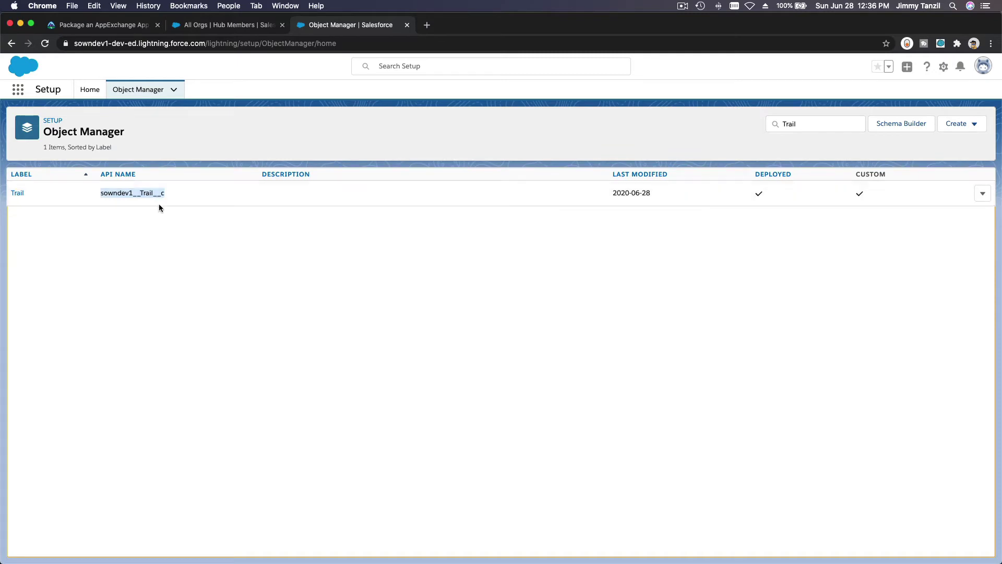
click(145, 219)
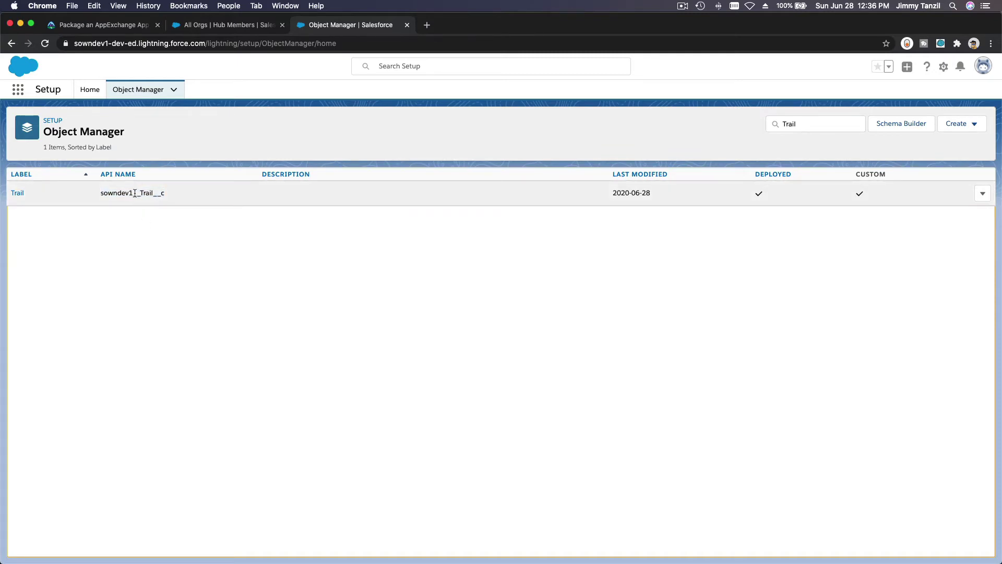
double_click(135, 193)
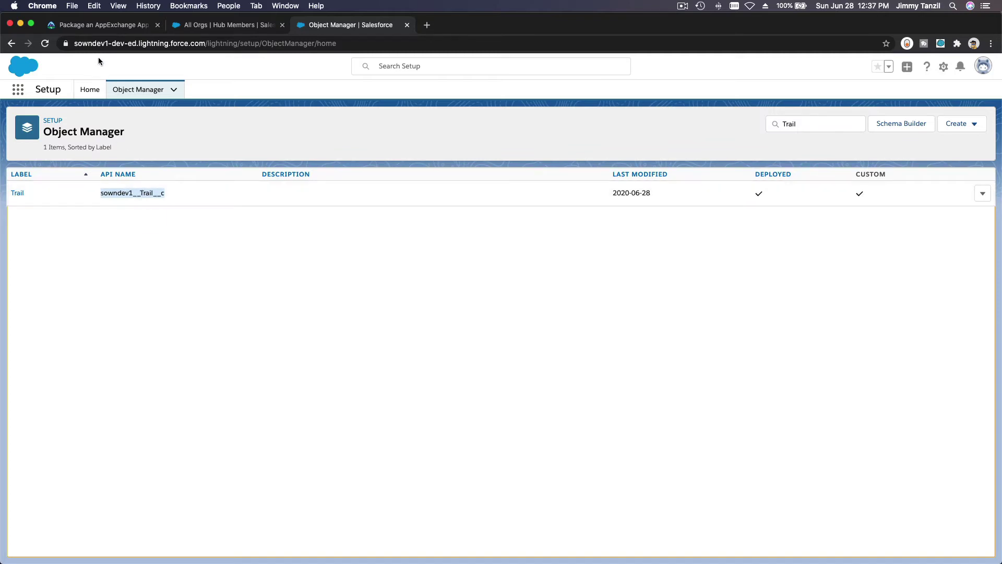
click(90, 26)
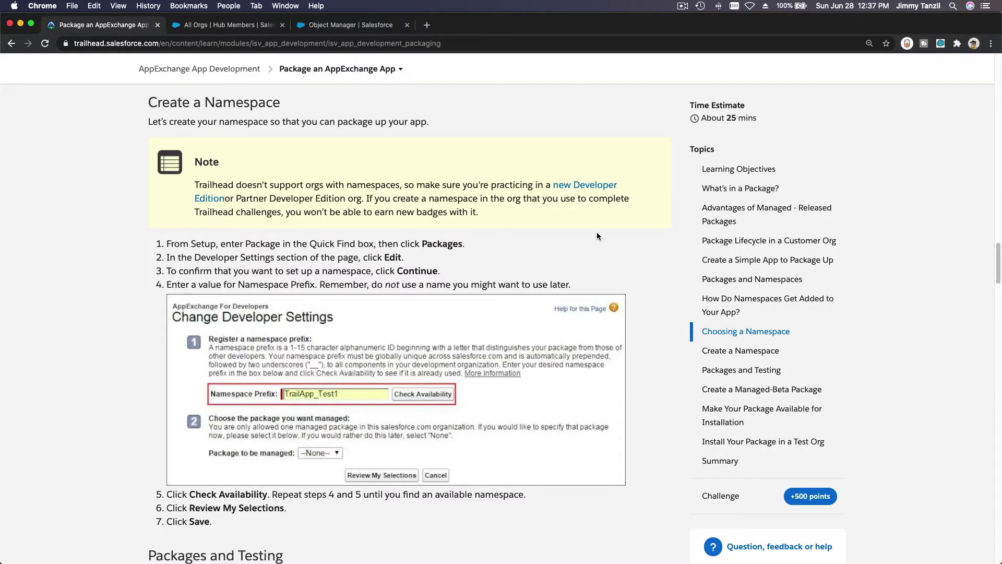
Step: Read the Packages and Testing section on Managed - Released versus Managed - Beta packages, up to the Create a Managed-Beta Package heading
scroll(596, 236, down, 10)
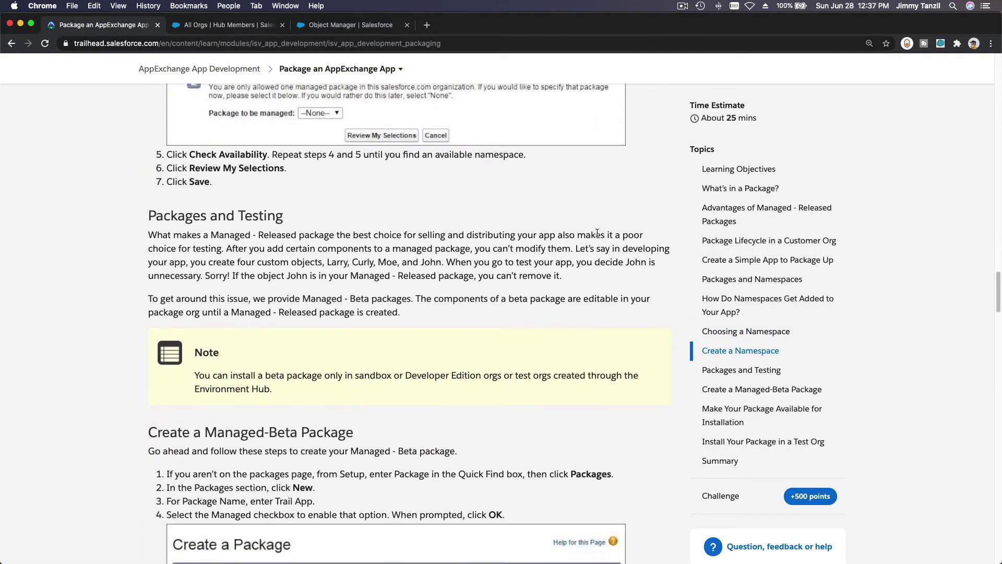
scroll(596, 234, down, 3)
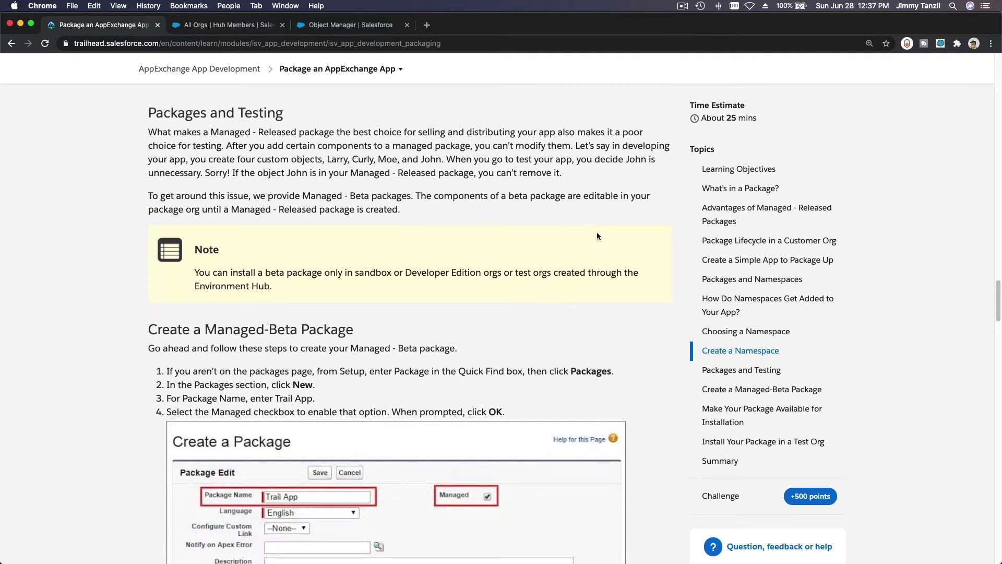
scroll(596, 236, down, 1)
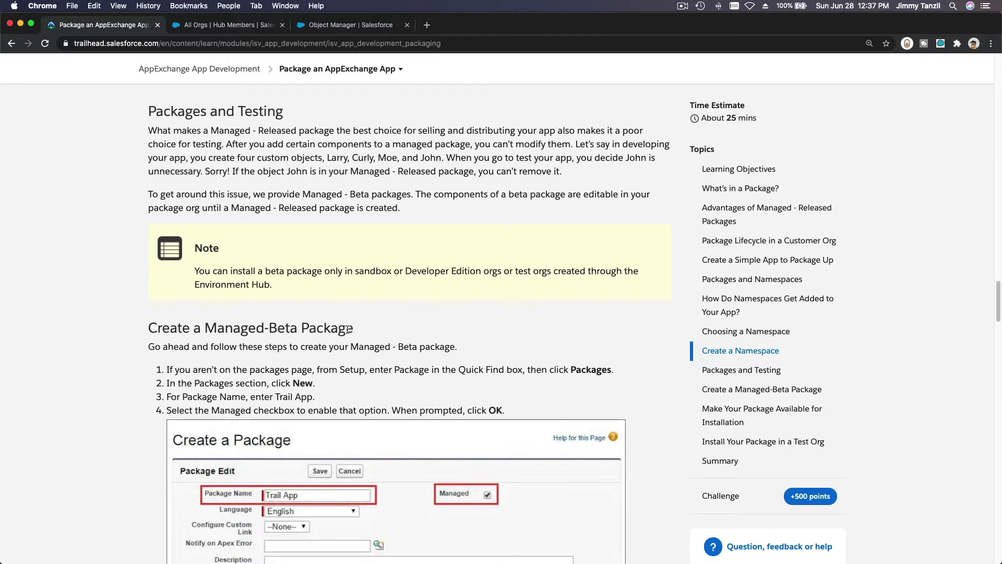
drag(352, 333, 143, 330)
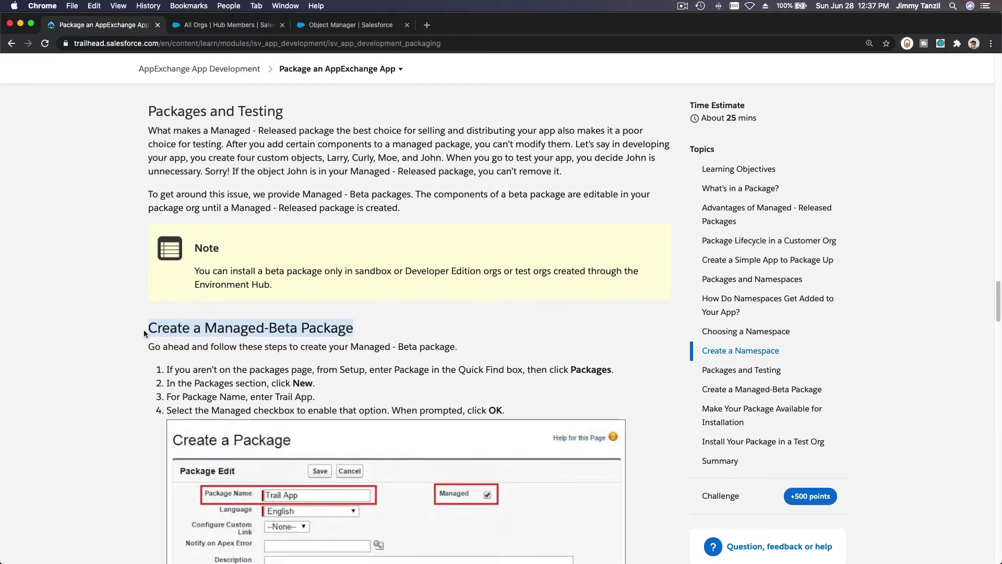
double_click(271, 327)
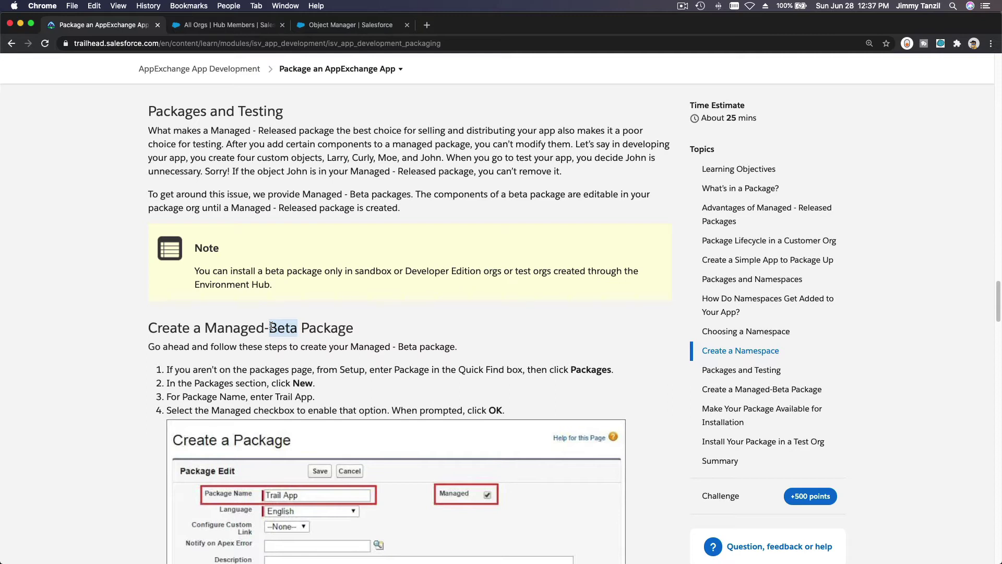
triple_click(189, 134)
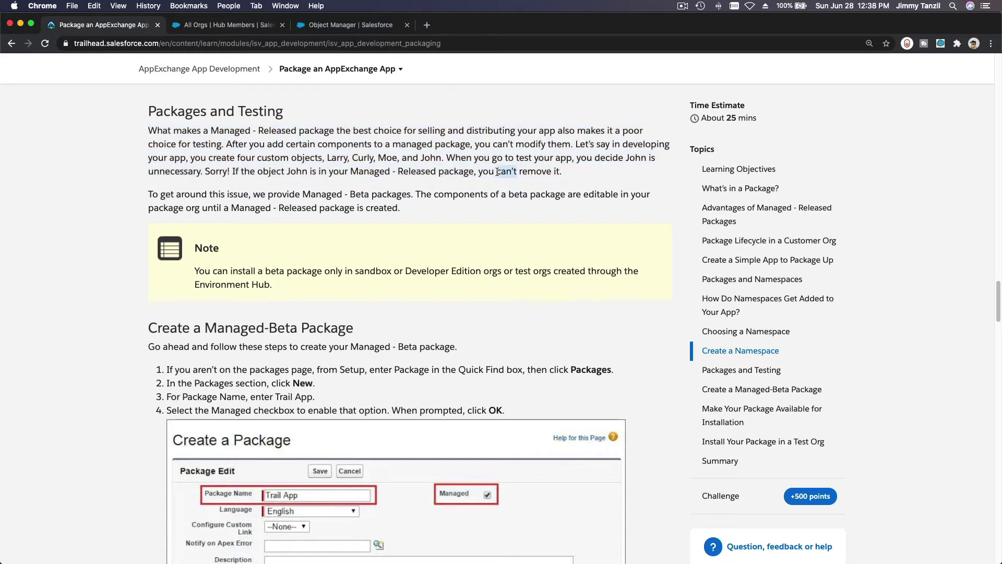
click(309, 327)
double_click(309, 327)
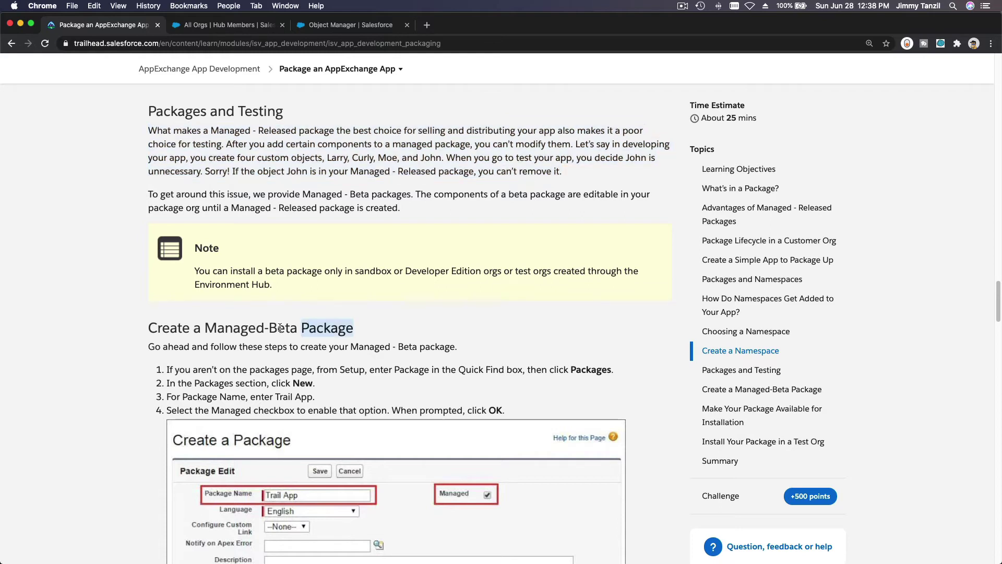
triple_click(279, 327)
double_click(279, 328)
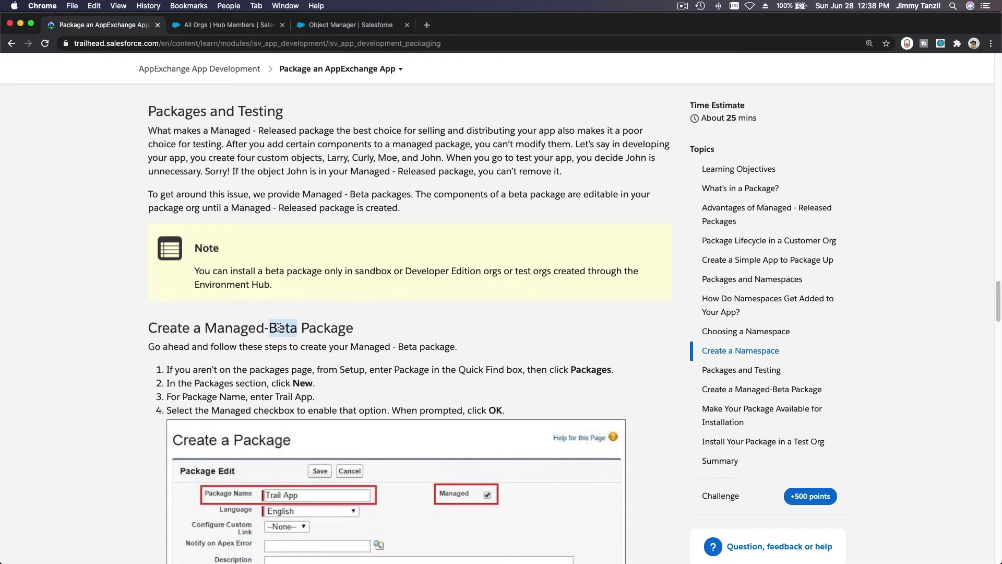
Step: Examine the Create a Managed-Beta Package instructions for the new package's name and Managed option
scroll(280, 328, down, 5)
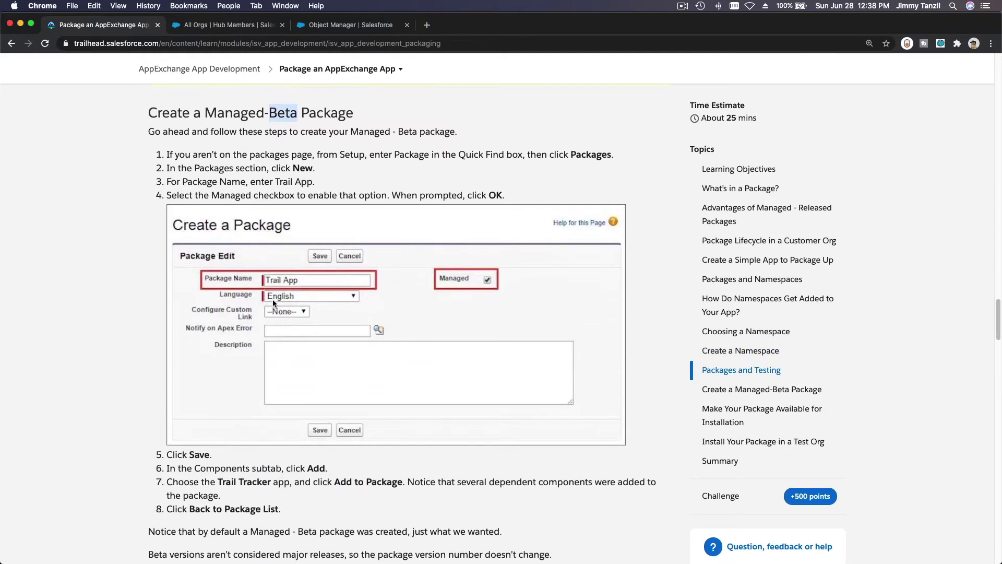
click(356, 165)
double_click(302, 166)
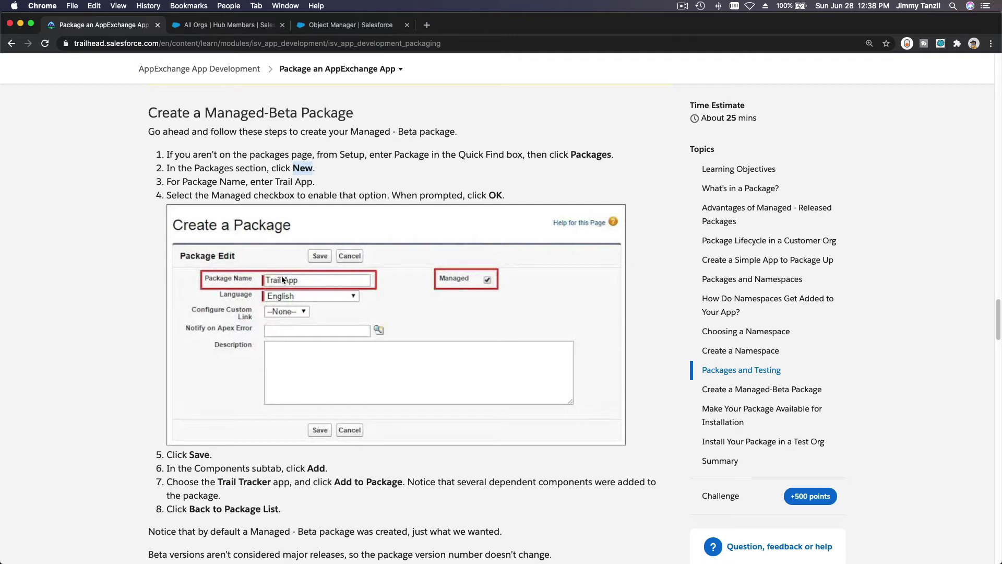
double_click(280, 118)
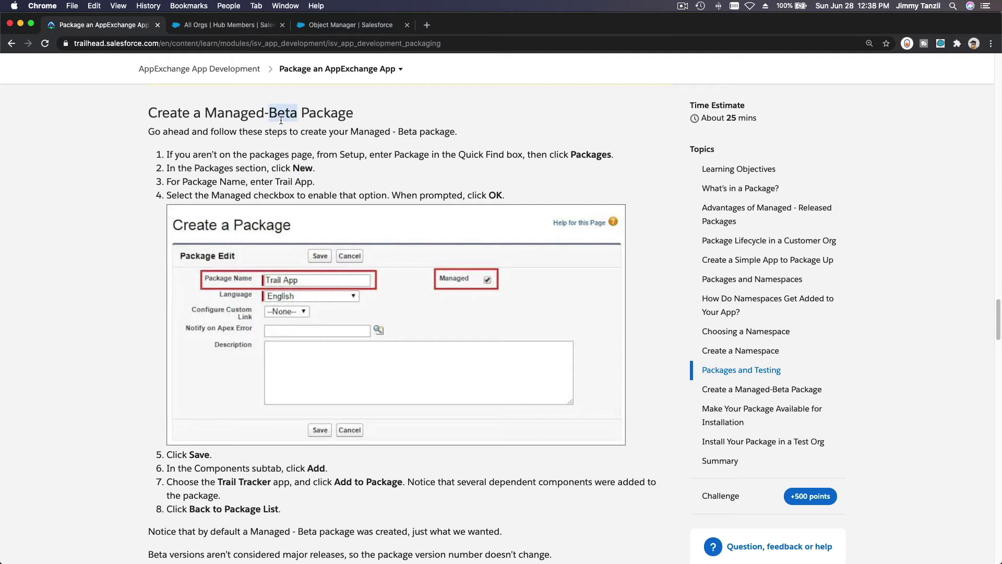
Step: Switch to SownDev1 Setup, open Package Manager from the Setup home, and start a new package
click(337, 26)
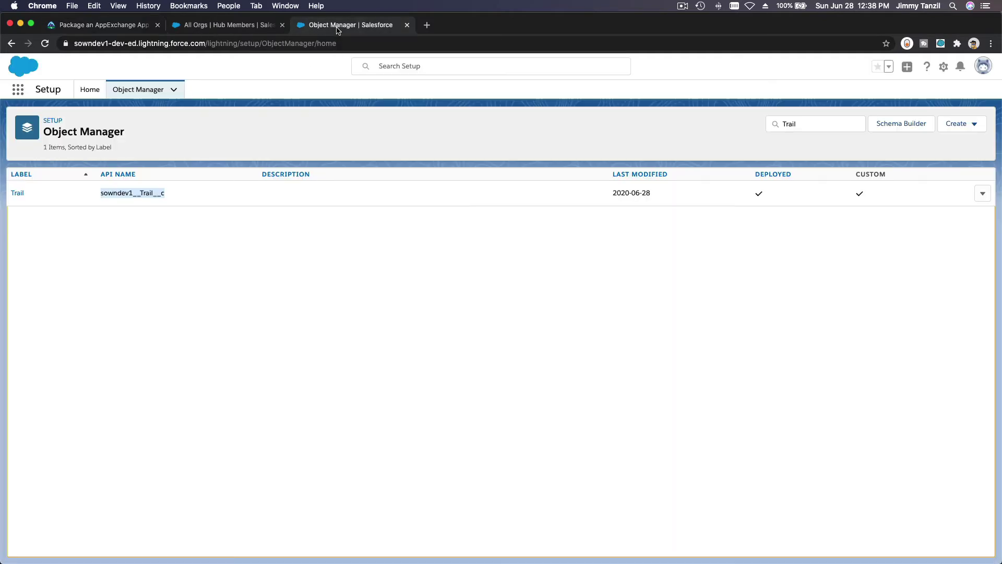
click(92, 90)
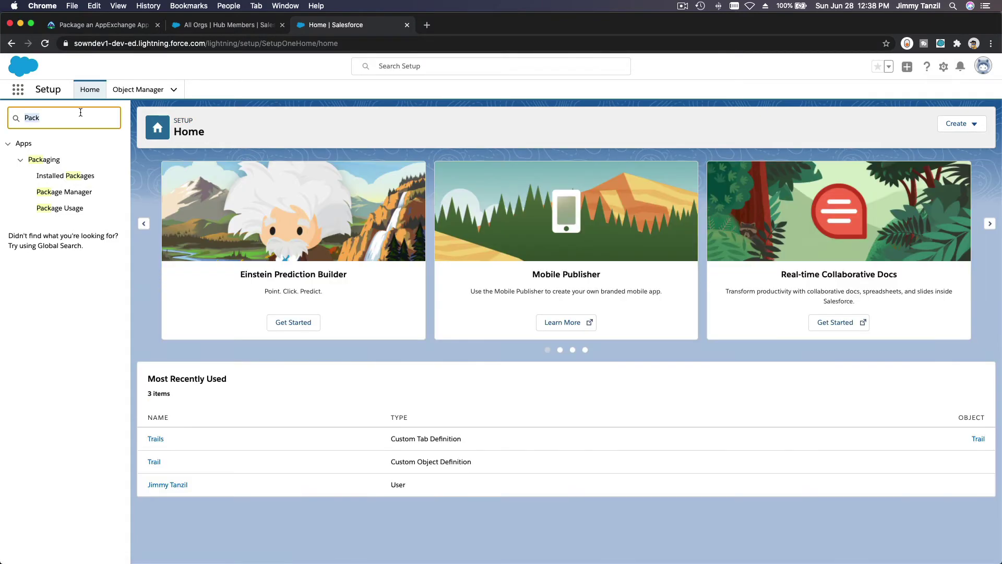
click(83, 193)
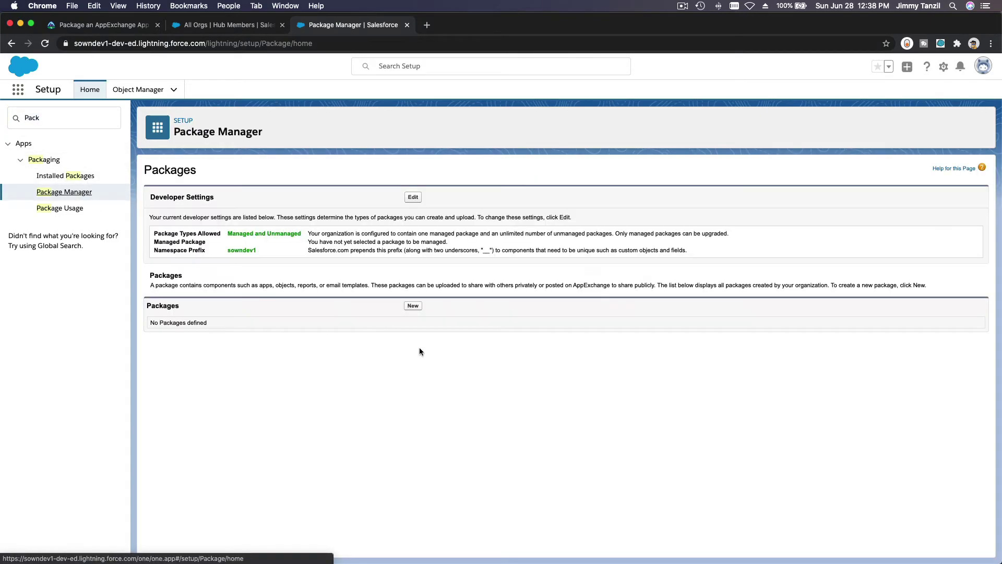
click(413, 307)
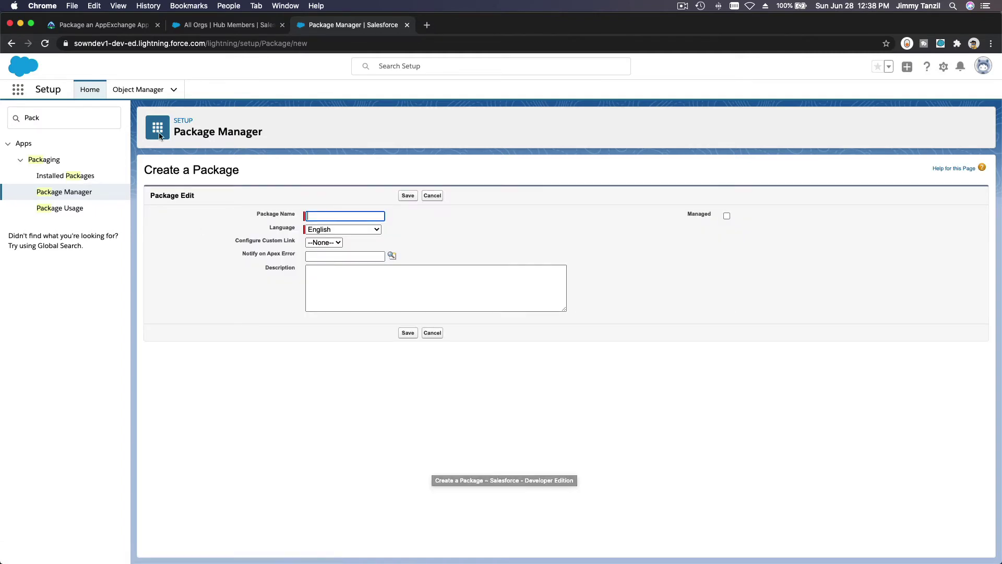
Step: Name the package Trail App as in the Trailhead instructions, mark it as Managed, accept the prompt, and save it
click(118, 30)
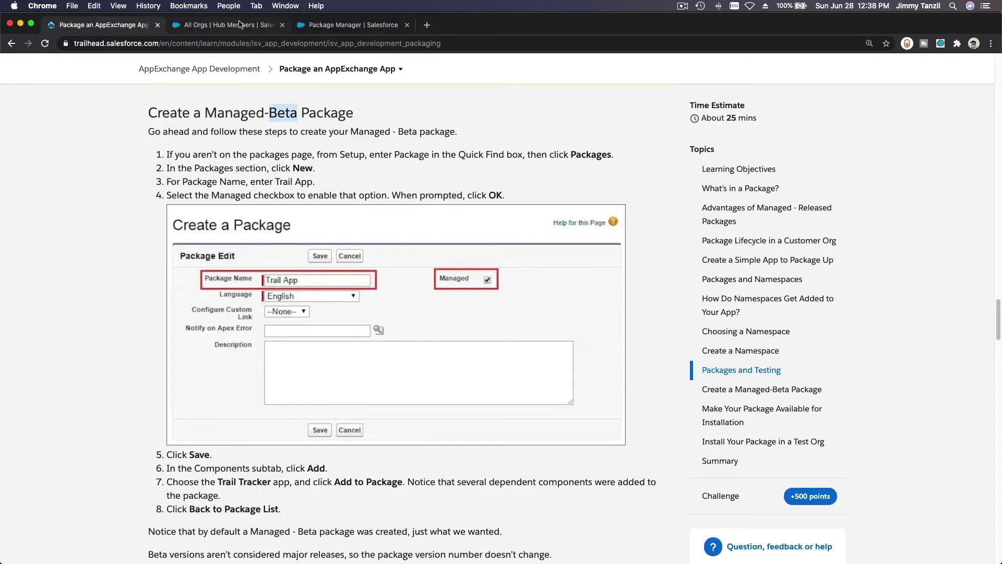
click(319, 26)
text(Trail App)
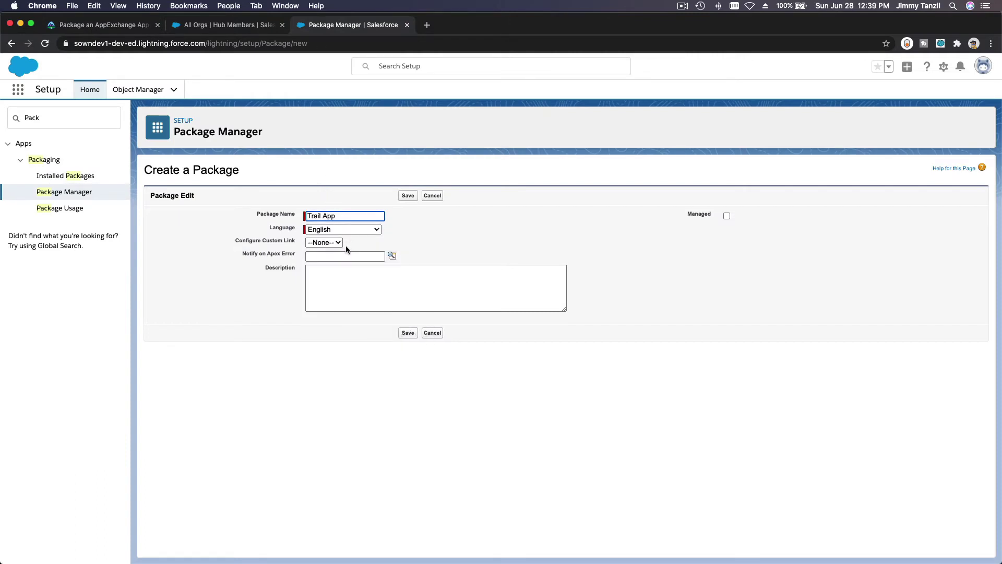
click(351, 277)
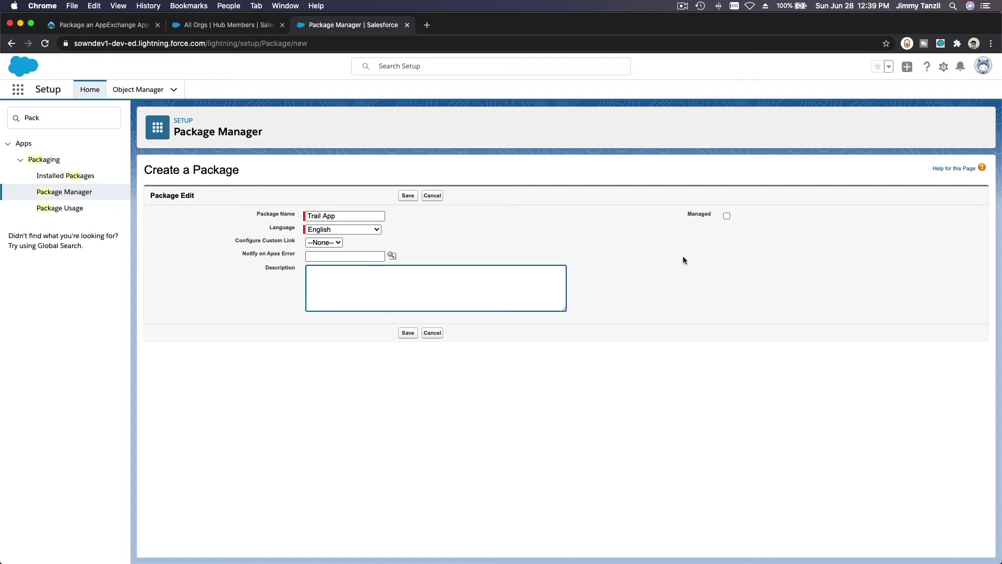
click(727, 216)
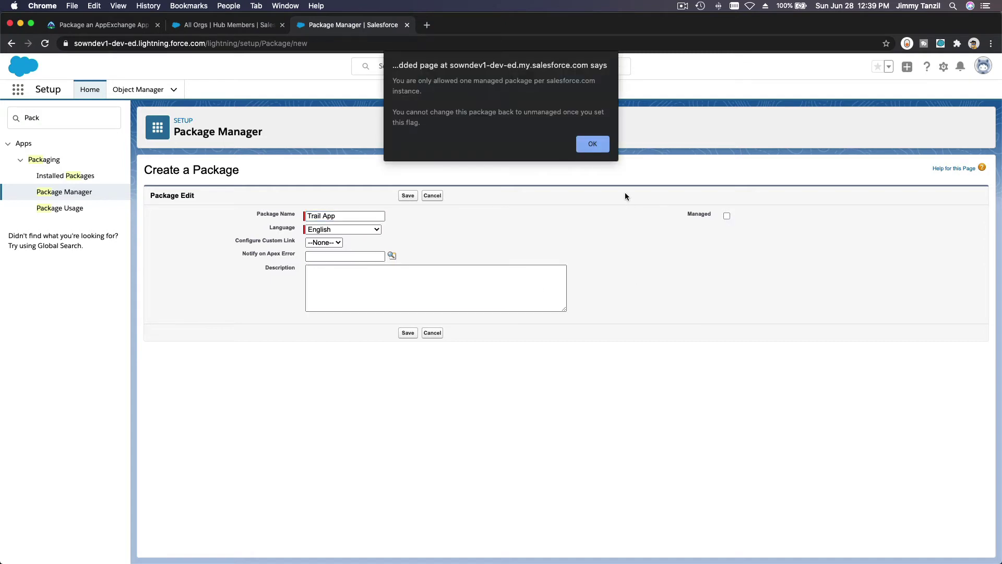
click(605, 148)
click(479, 267)
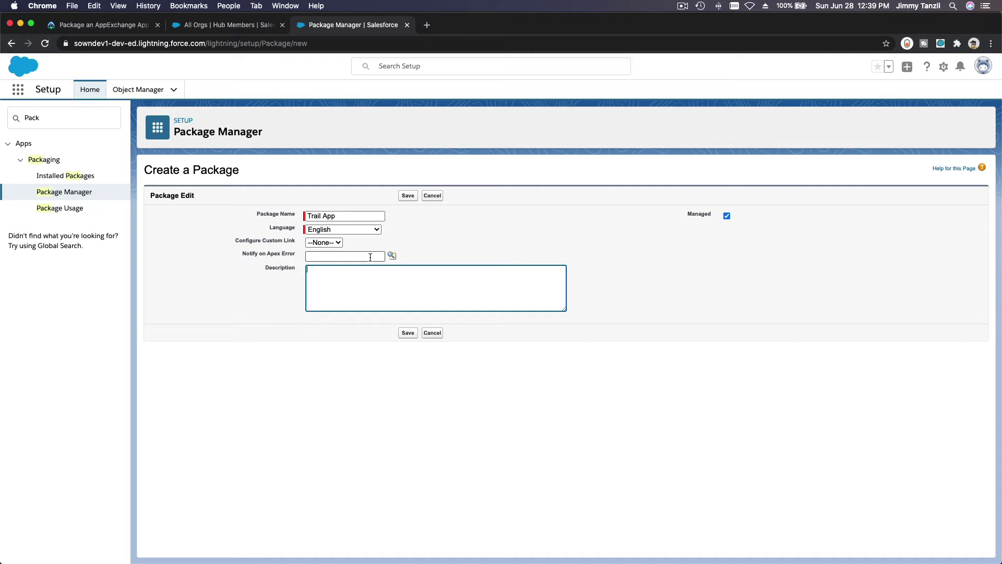
click(407, 195)
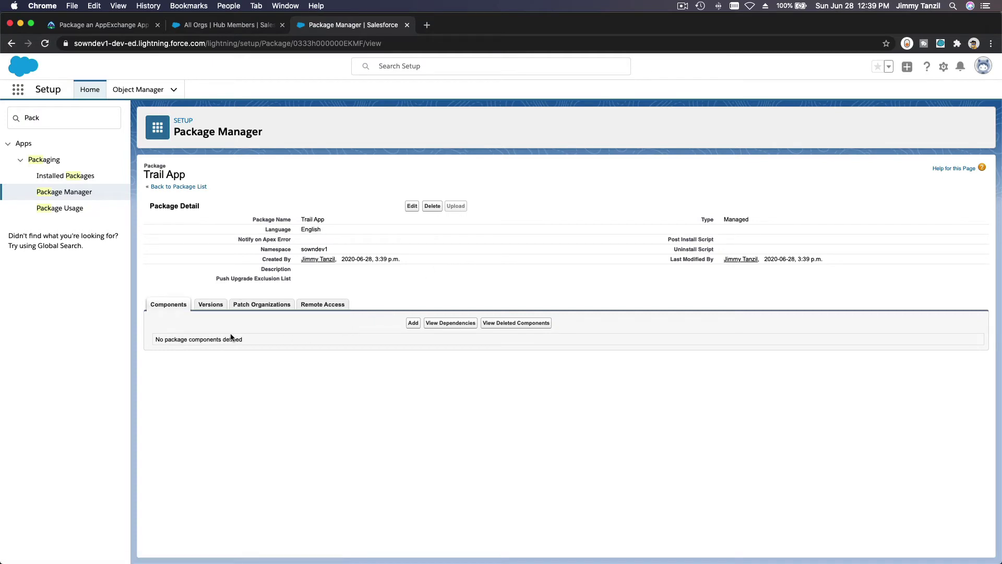
Step: Add the Trail_Tracker app to the Trail App package, then view the package's dependencies and return to its details
triple_click(206, 339)
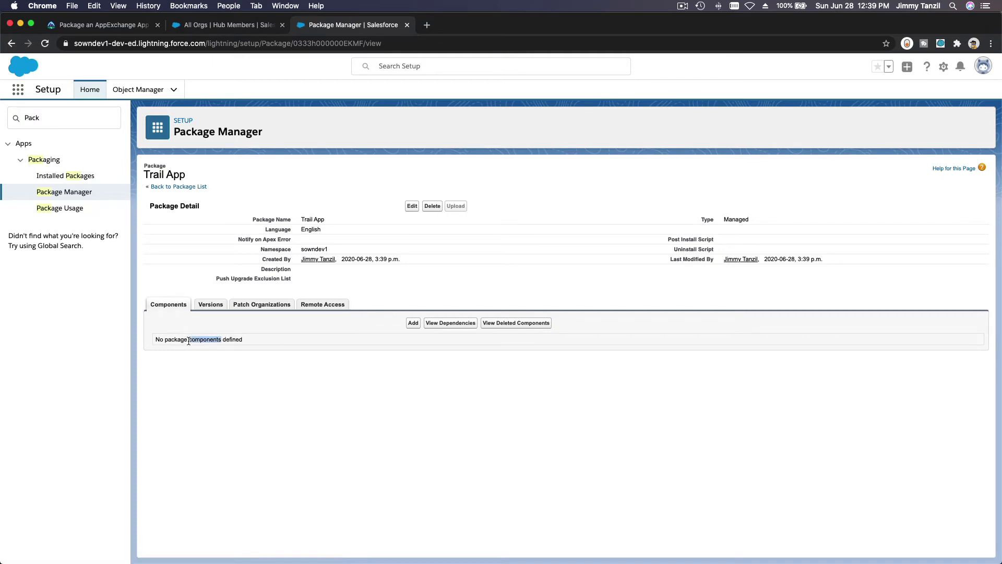
click(303, 383)
click(413, 323)
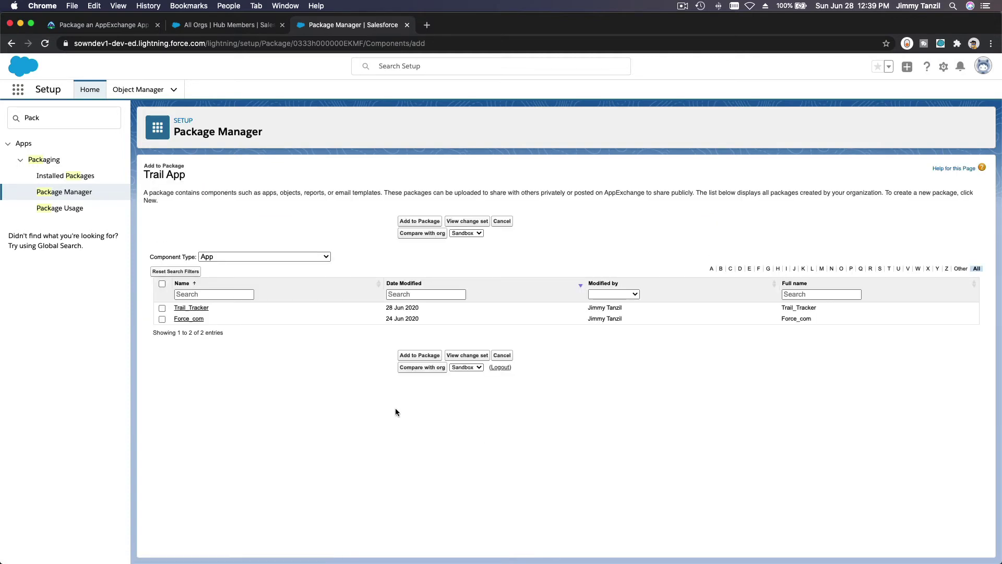
click(162, 307)
click(431, 356)
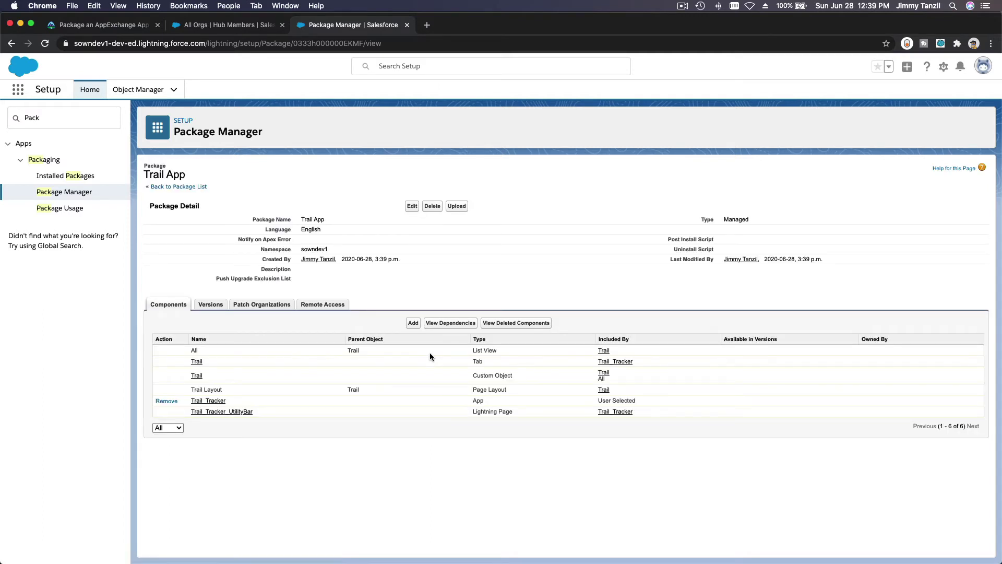
click(451, 324)
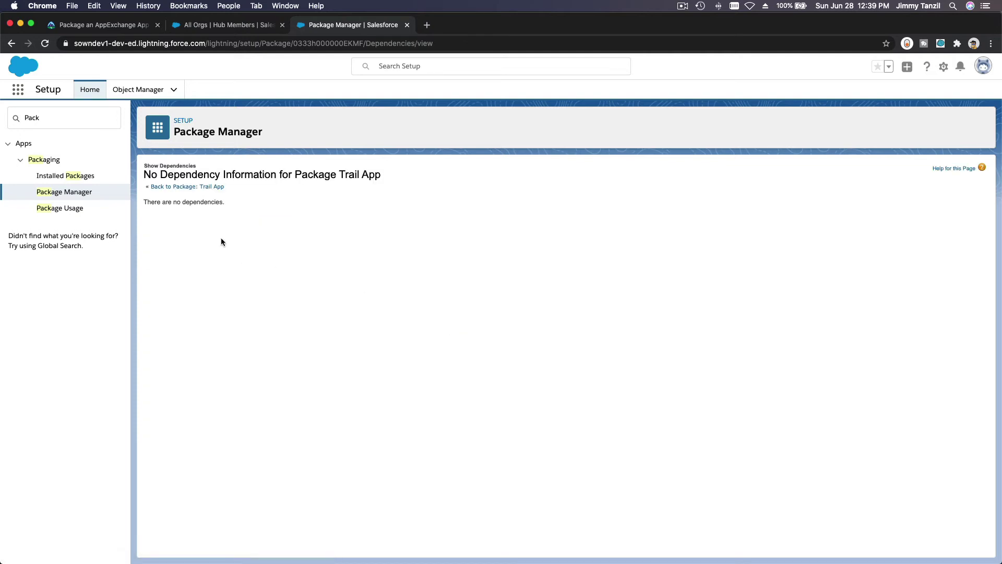
click(210, 187)
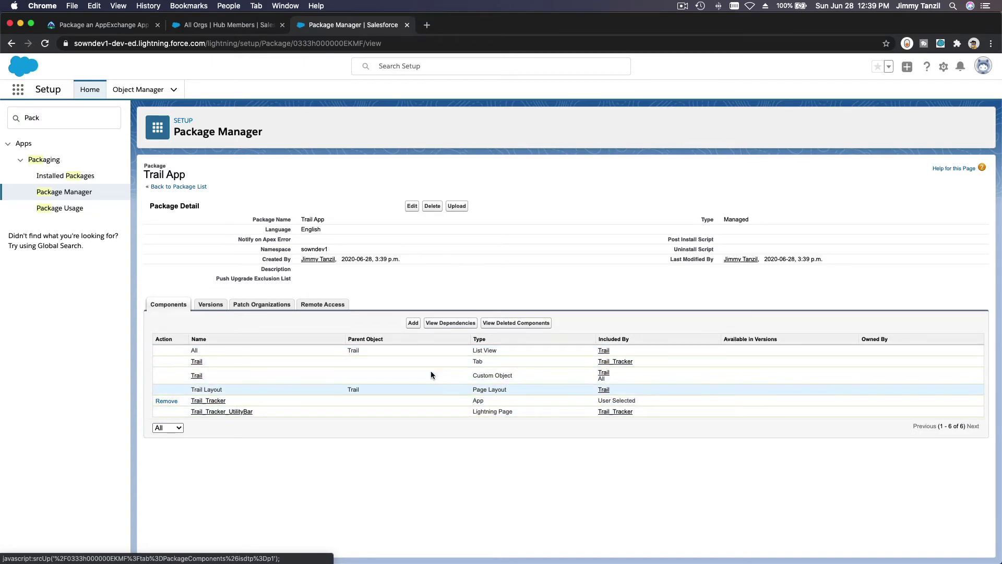
Step: Return to the Trailhead unit and read the remaining package steps and the Make Your Package Available for Installation upload instructions
click(99, 25)
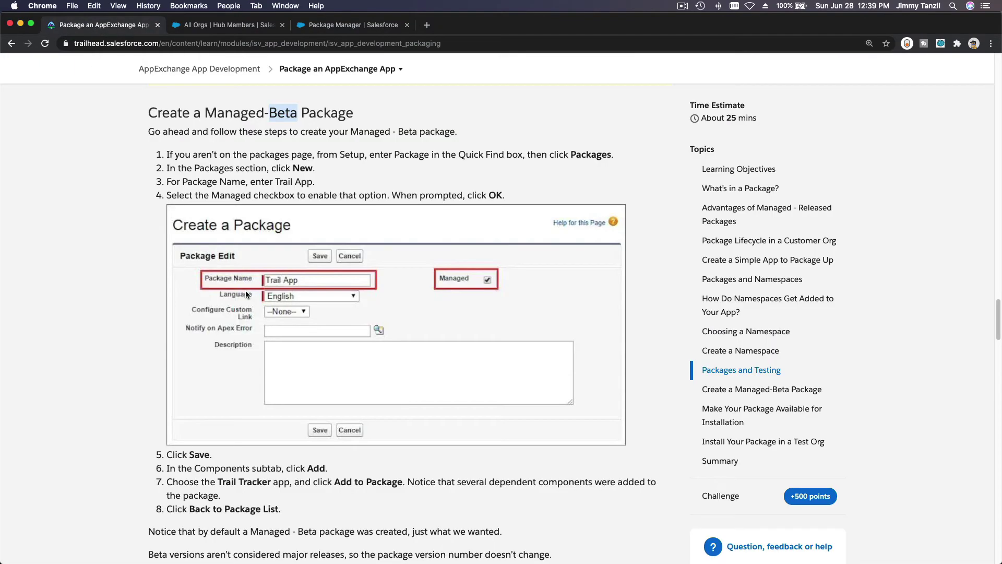
scroll(350, 343, down, 5)
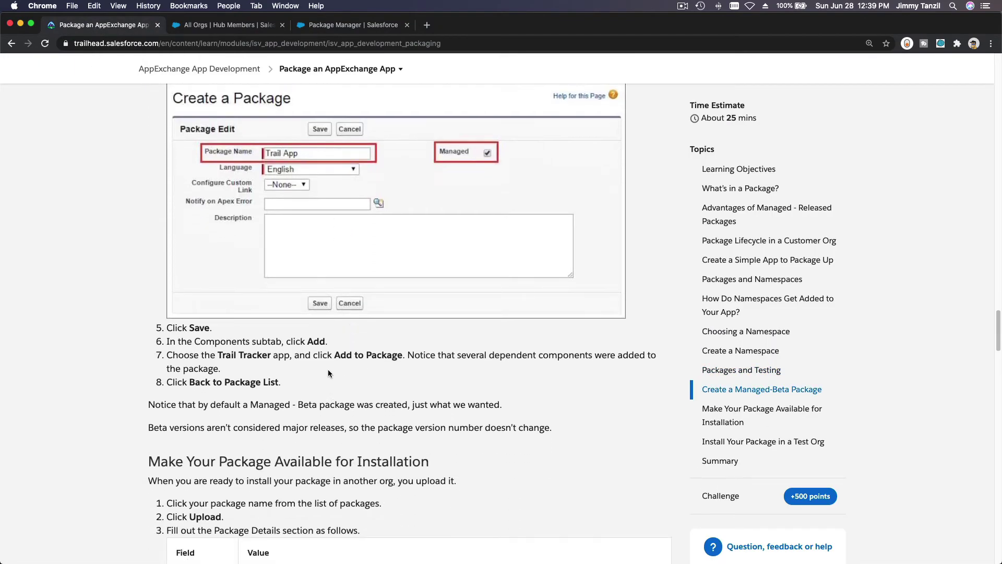
scroll(285, 377, down, 1)
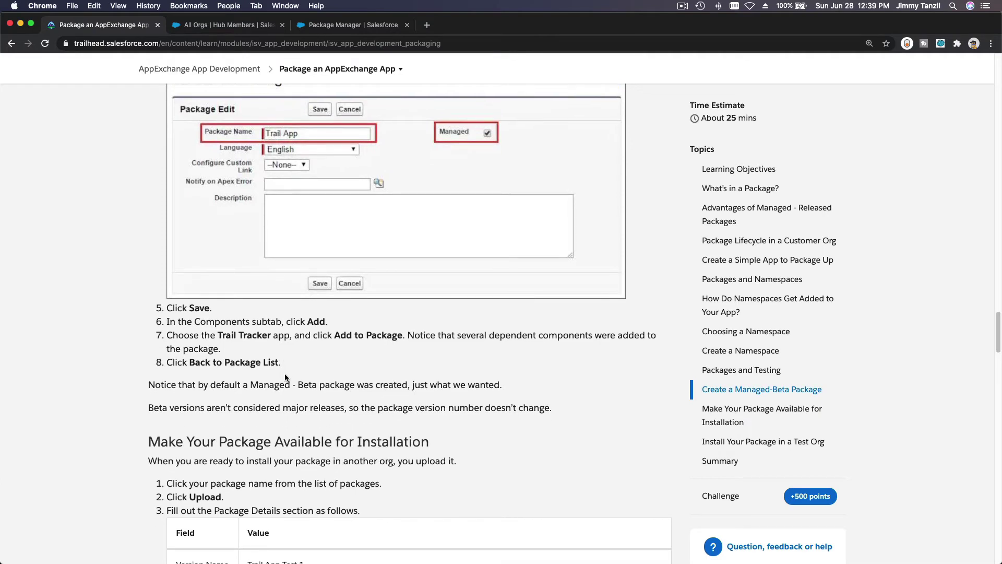
scroll(285, 377, down, 2)
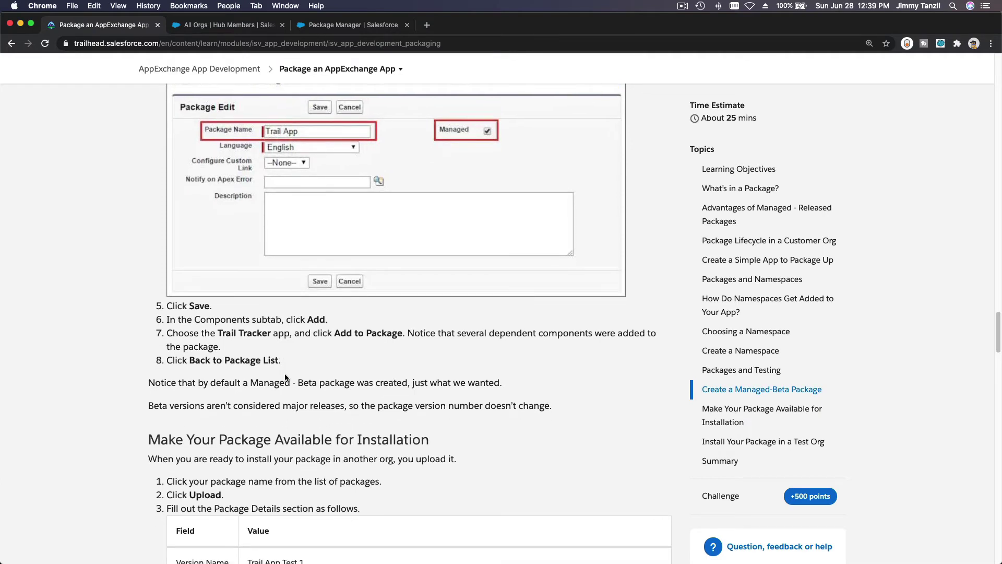
scroll(340, 370, down, 6)
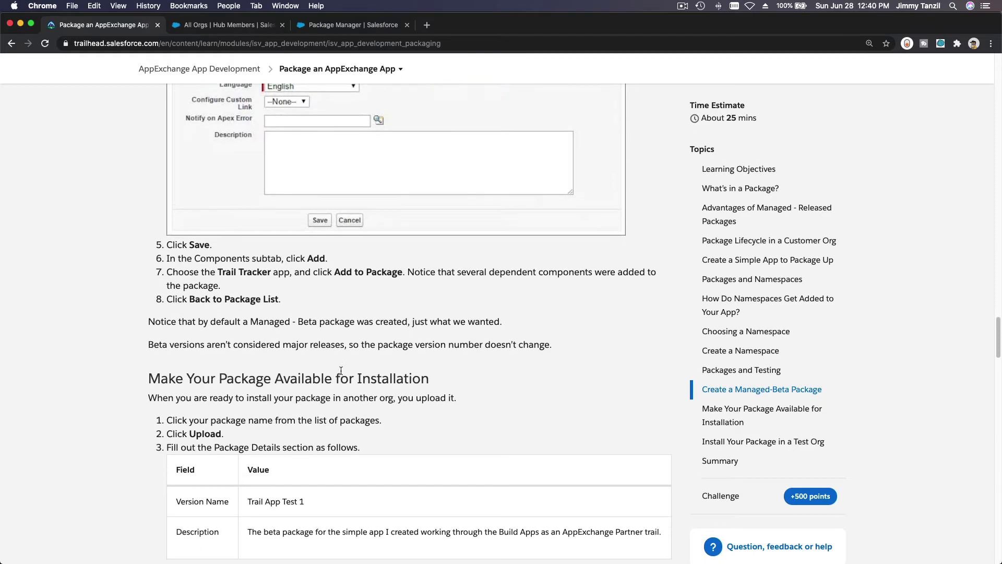
scroll(393, 375, down, 4)
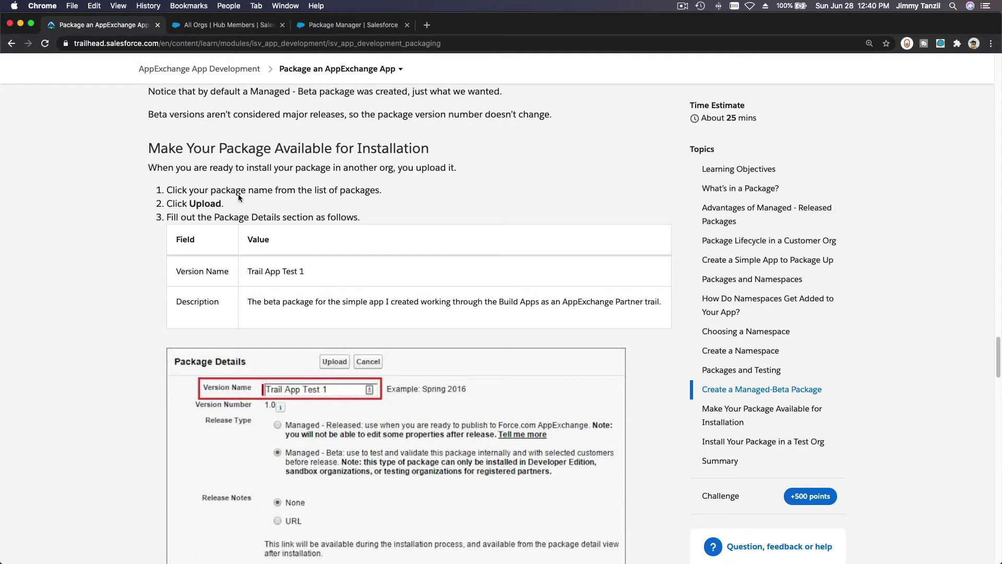
double_click(209, 201)
scroll(322, 197, down, 1)
Step: Start uploading the Trail App package from its detail page and set the version name to Spring 2020
click(330, 27)
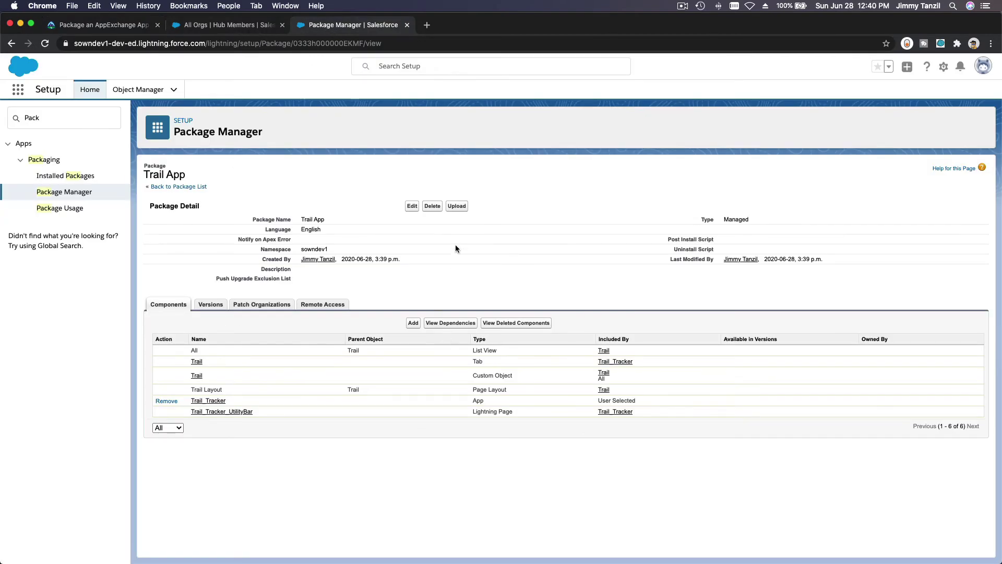
click(457, 207)
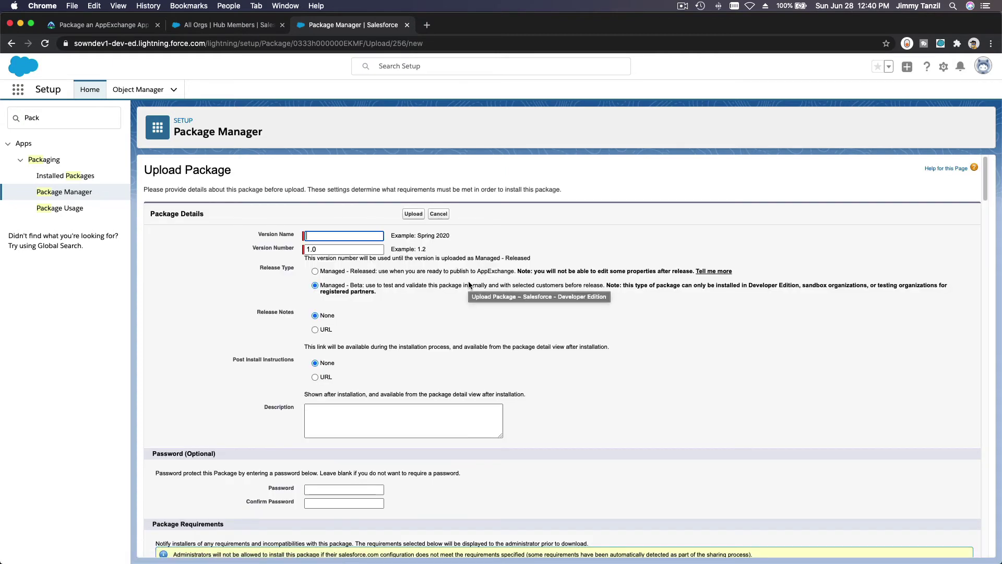
drag(417, 235, 458, 235)
key(super+c)
click(350, 236)
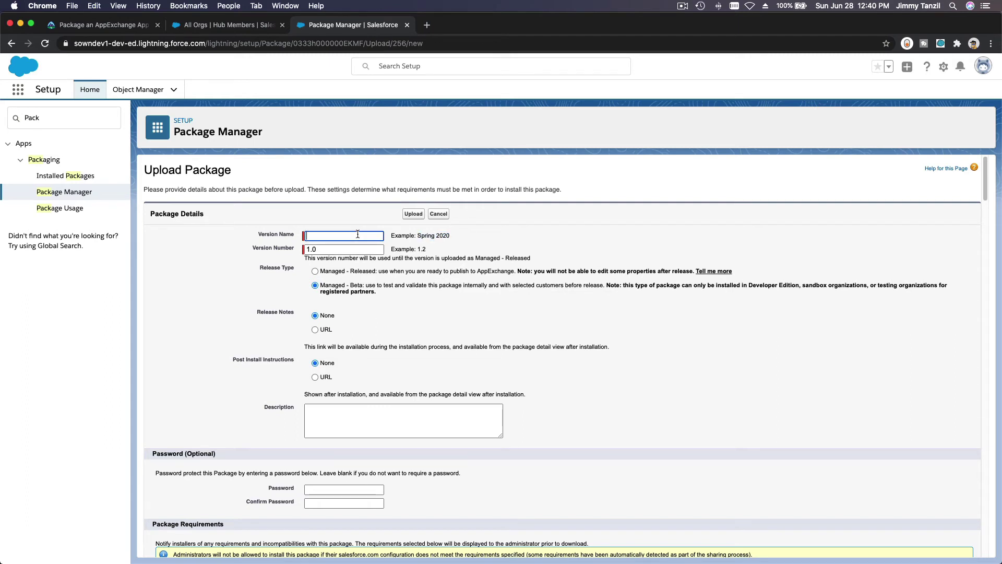
key(super+v)
triple_click(376, 291)
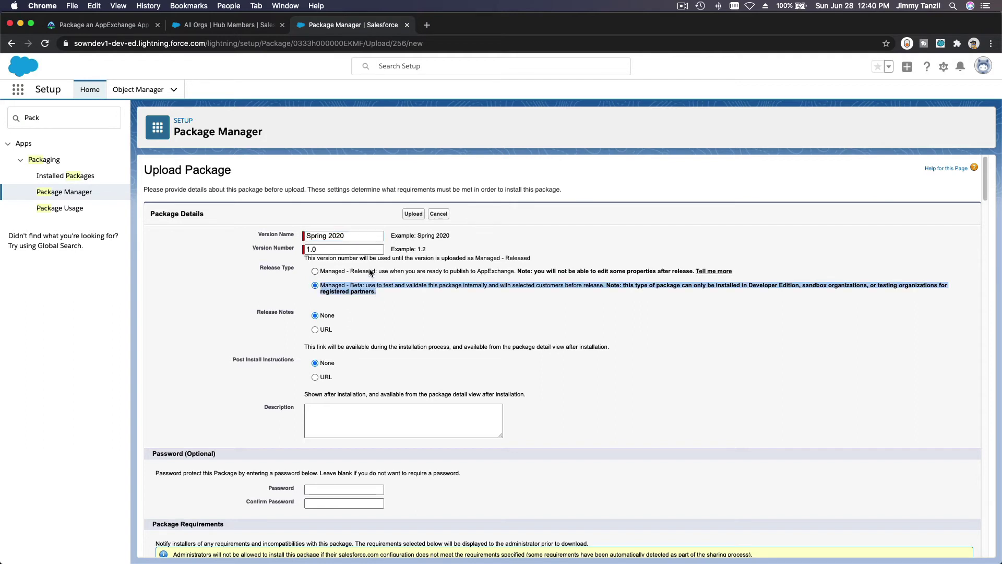
click(362, 302)
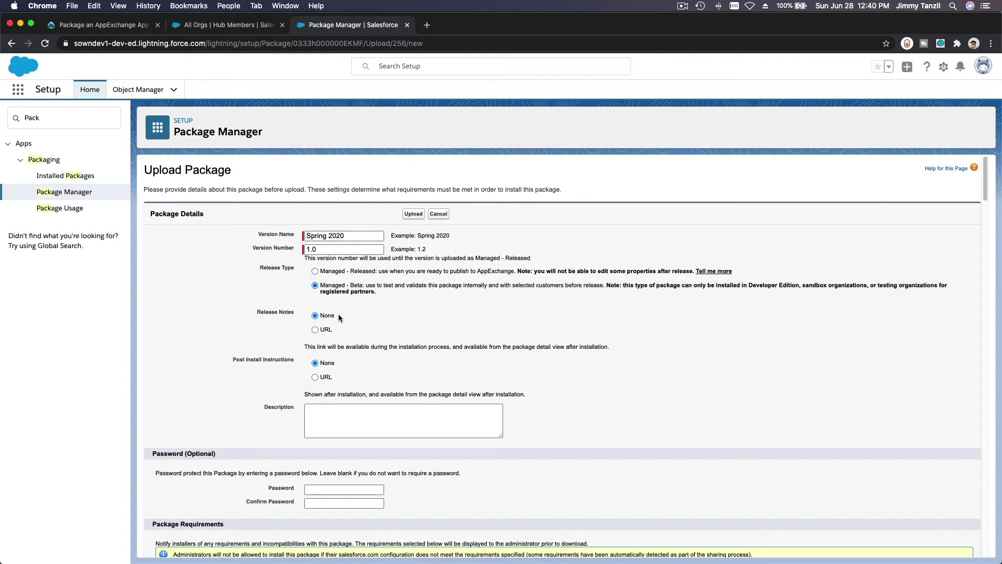
Step: Try the URL option for Release Notes and Post Install Instructions, setting both back to None
click(315, 330)
click(314, 315)
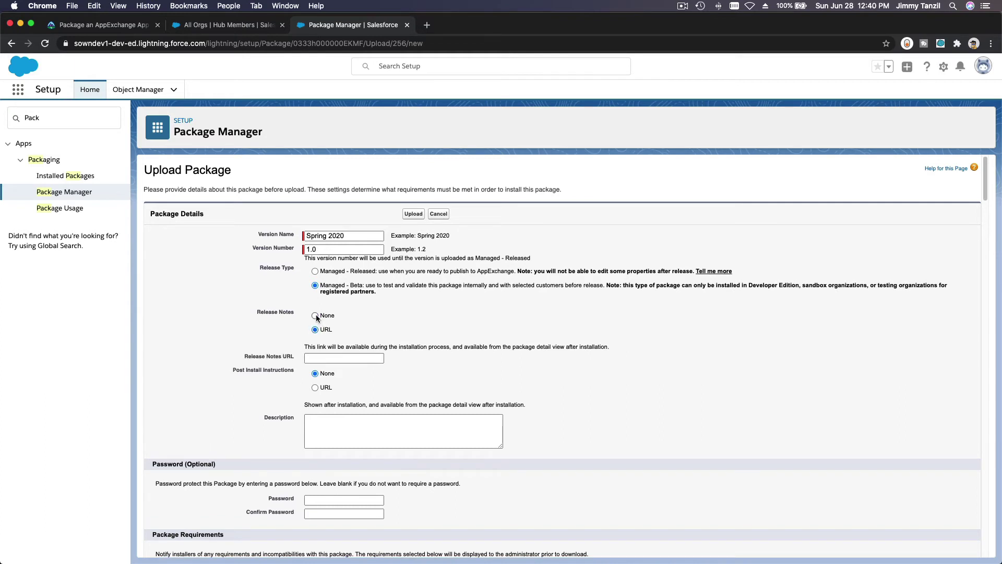
scroll(367, 327, down, 1)
scroll(367, 327, down, 2)
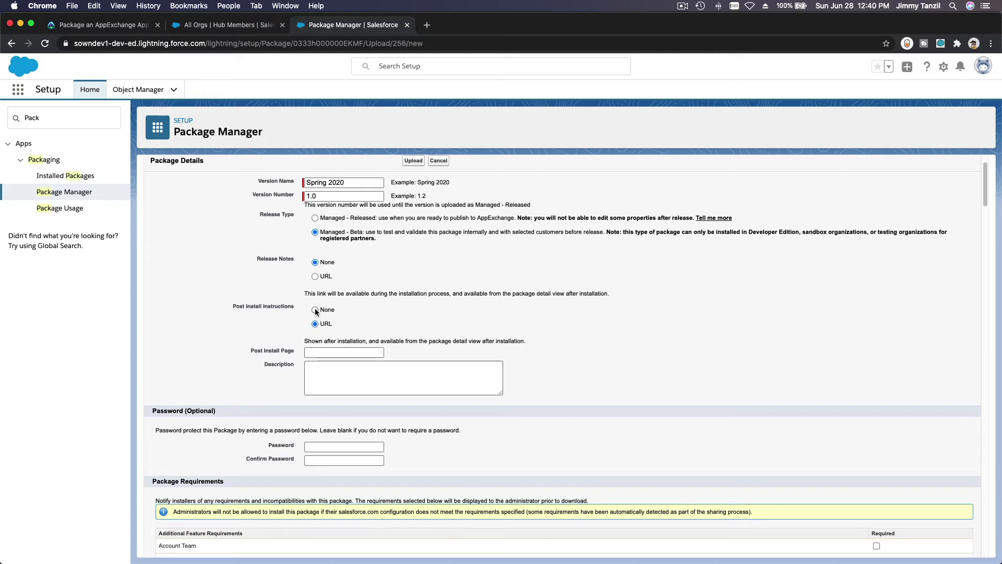
click(315, 311)
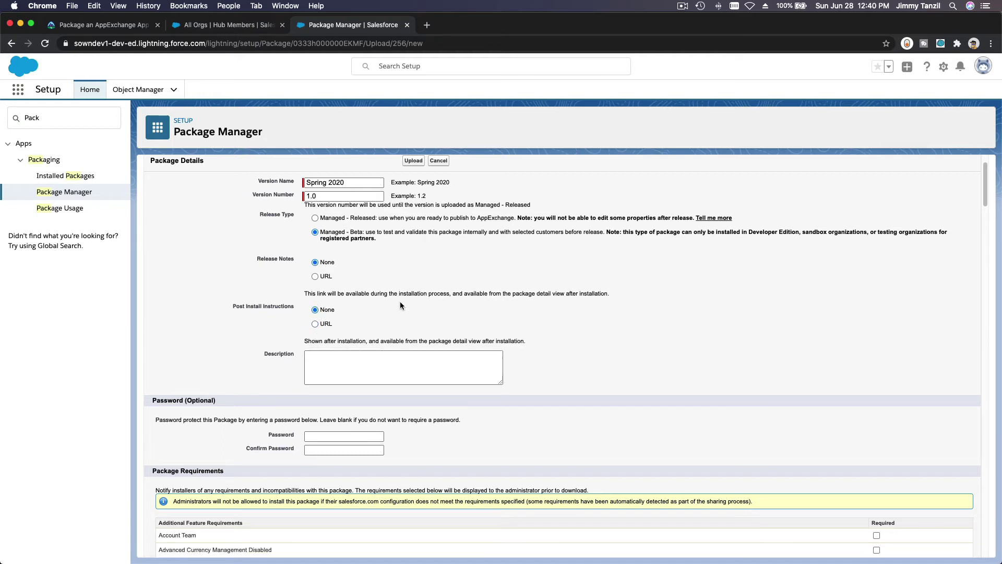
Step: Examine the Description field and the optional package password section of the upload form, leaving the password fields blank
scroll(400, 305, down, 2)
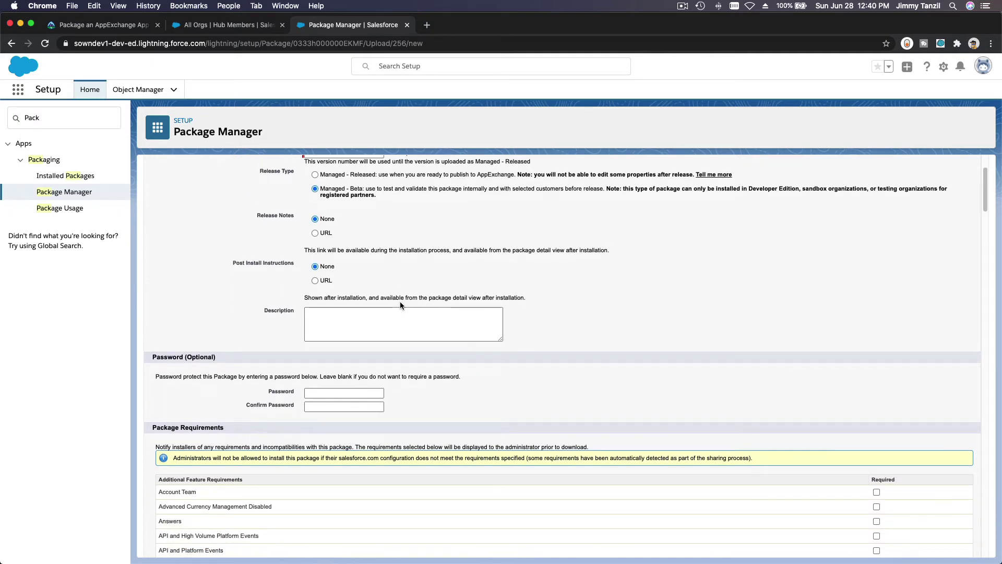
scroll(401, 305, down, 1)
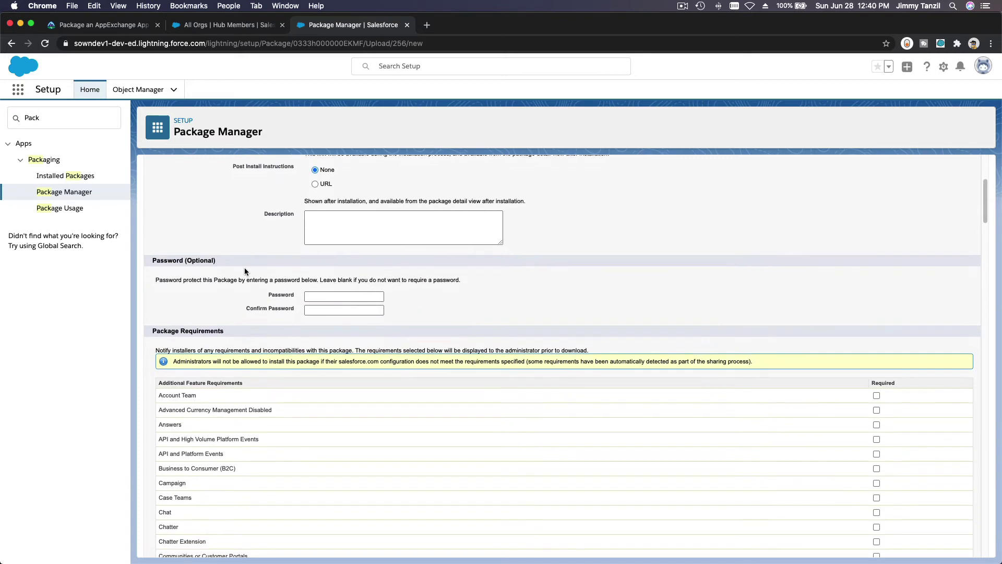
double_click(242, 280)
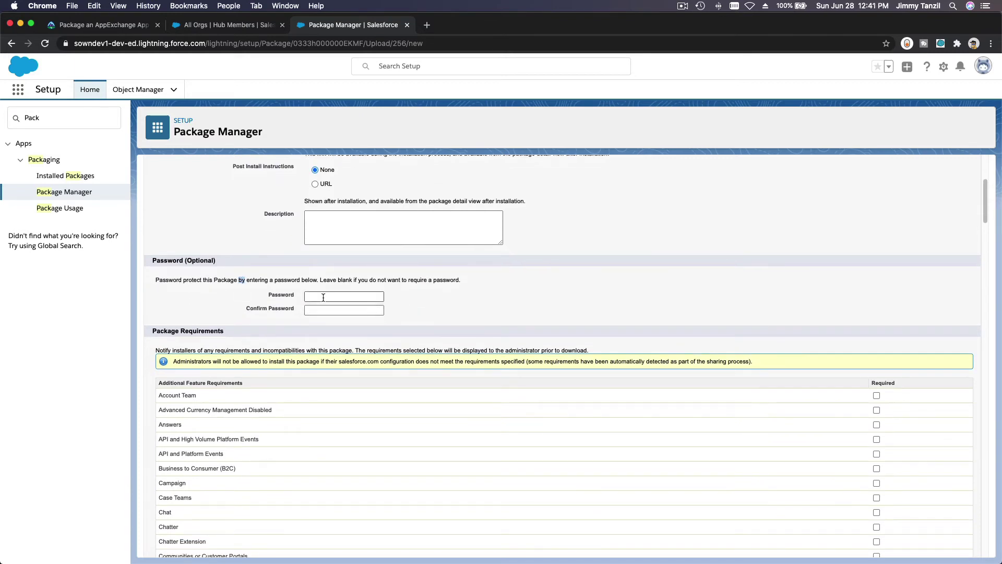
click(395, 299)
click(323, 296)
key(Tab)
click(472, 264)
Step: Review the Package Requirements feature list and the Object Requirements table through to the end of the upload form
scroll(776, 250, down, 3)
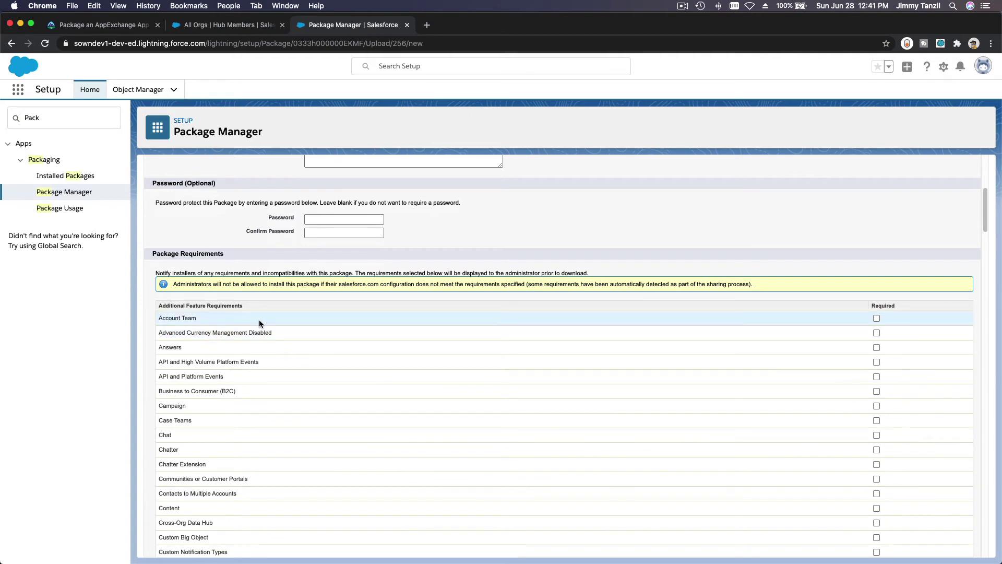
scroll(280, 346, down, 2)
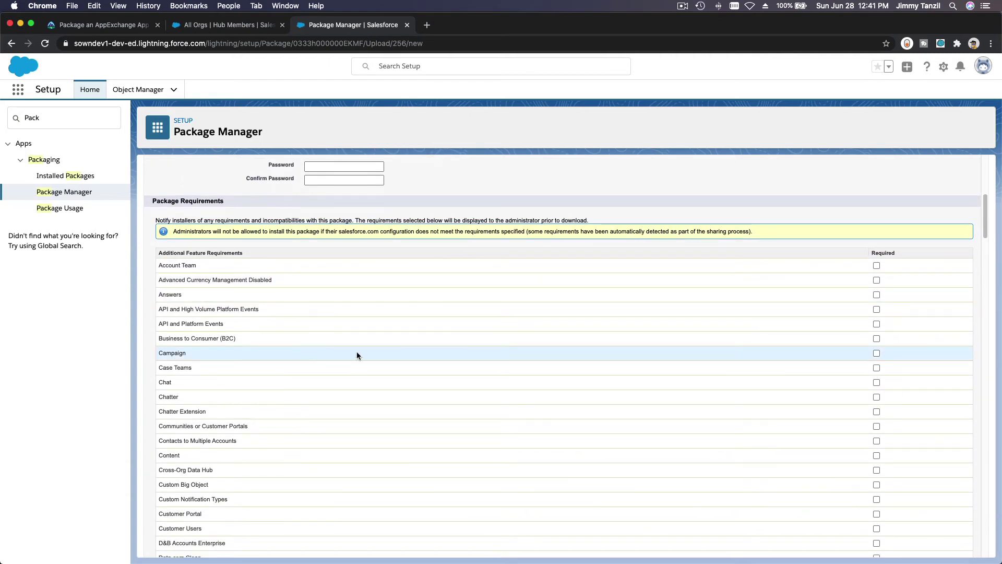
scroll(447, 267, down, 3)
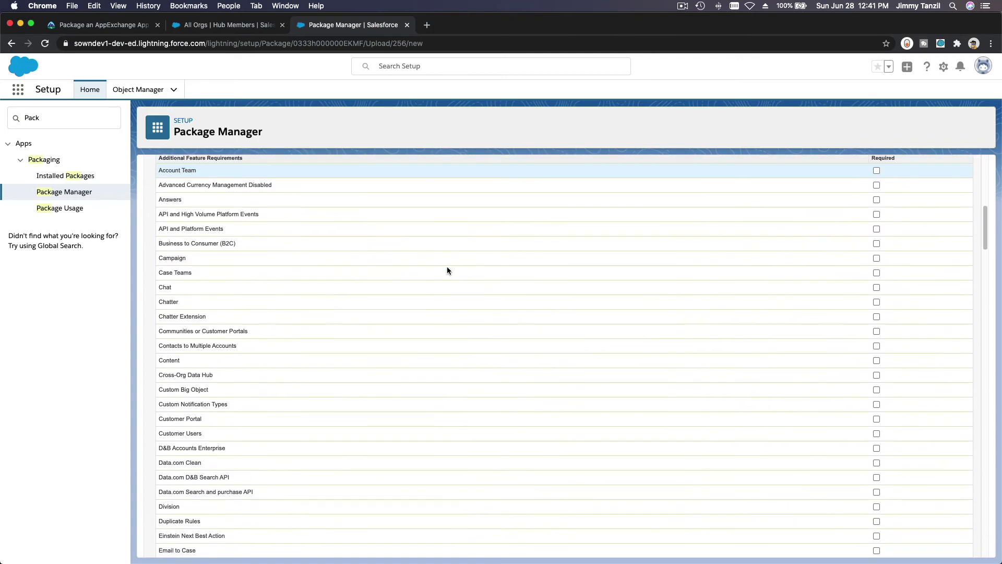
scroll(446, 266, up, 1)
scroll(447, 266, down, 7)
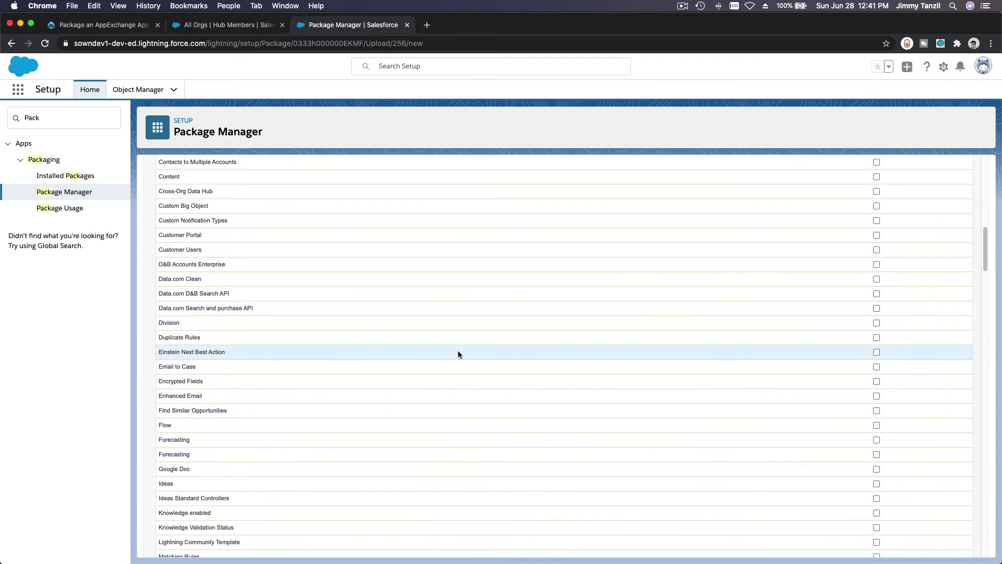
scroll(458, 354, down, 4)
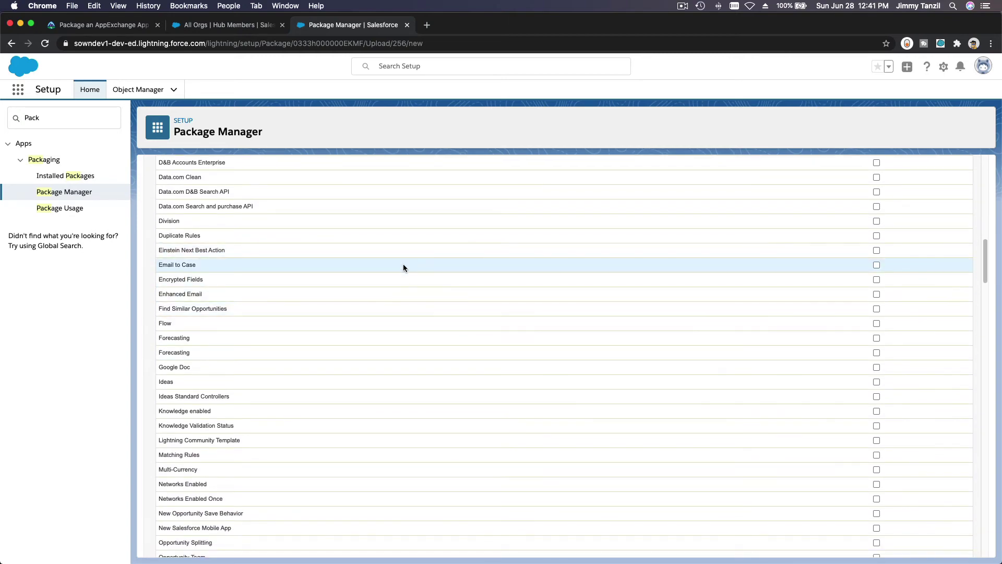
scroll(403, 264, up, 7)
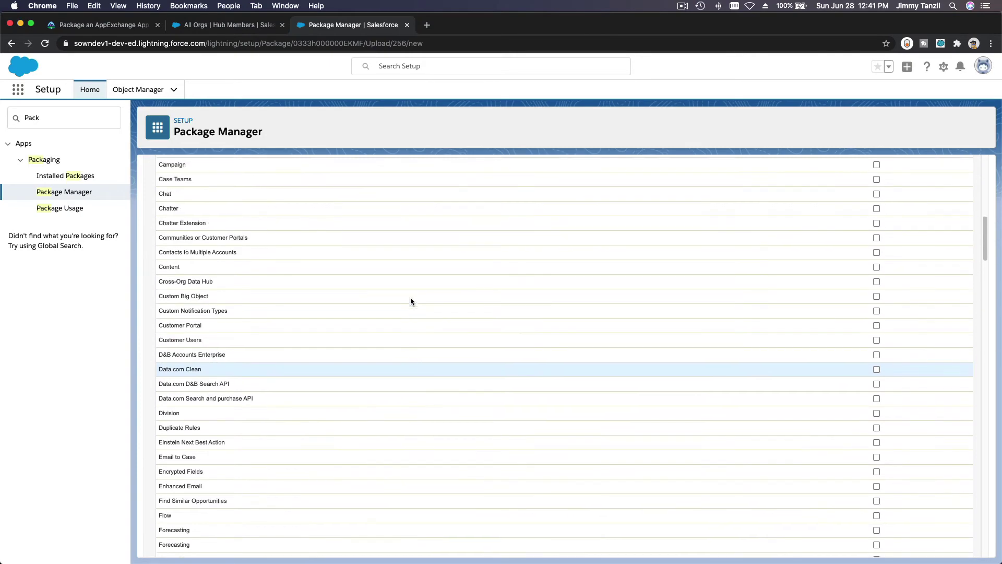
scroll(759, 296, up, 10)
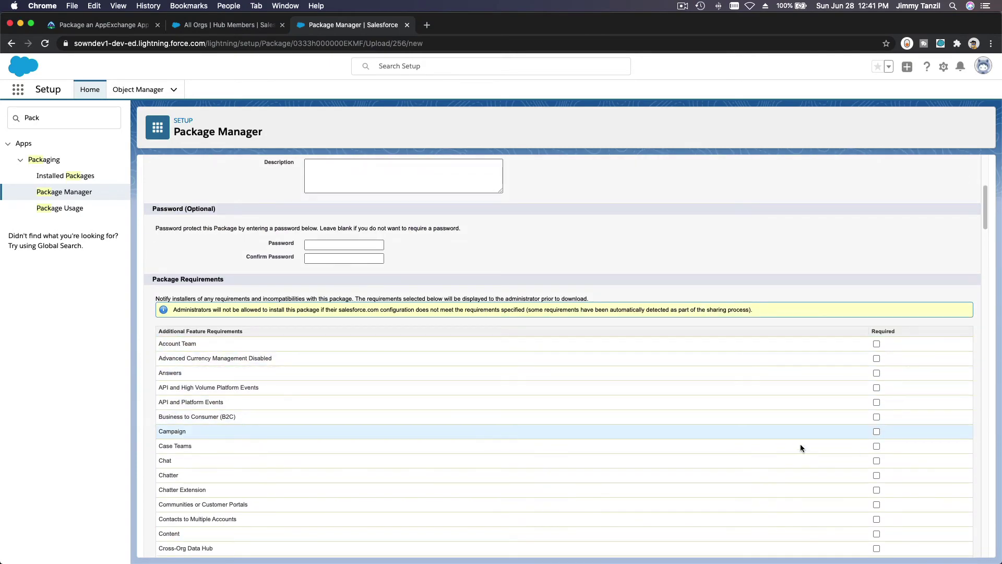
scroll(631, 447, down, 10)
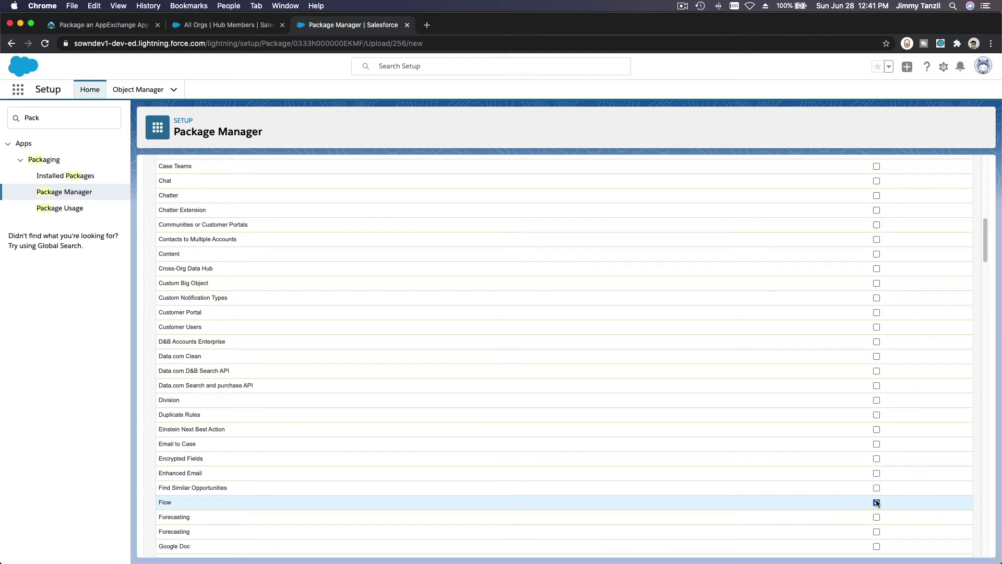
scroll(704, 462, down, 20)
scroll(704, 466, down, 4)
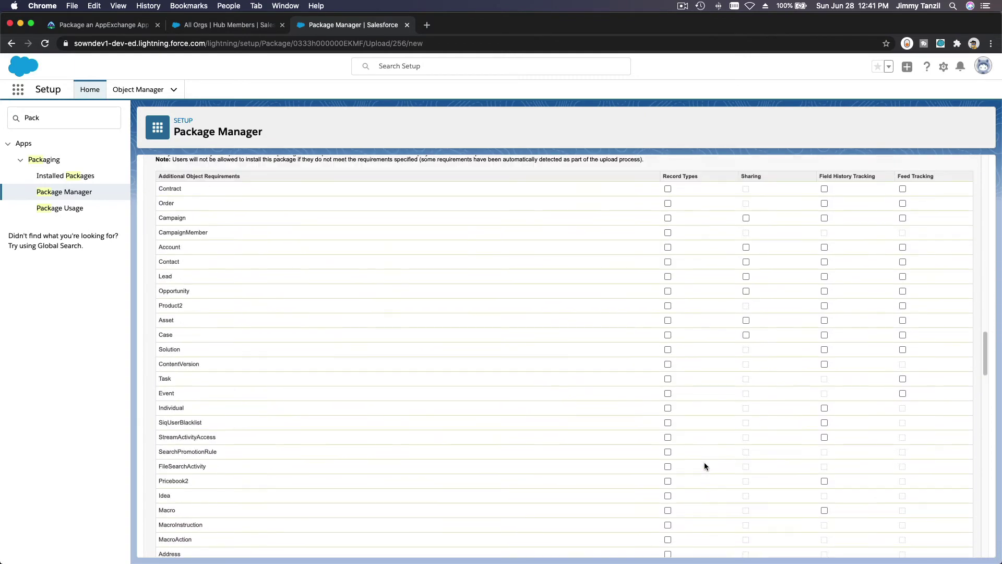
scroll(704, 466, up, 5)
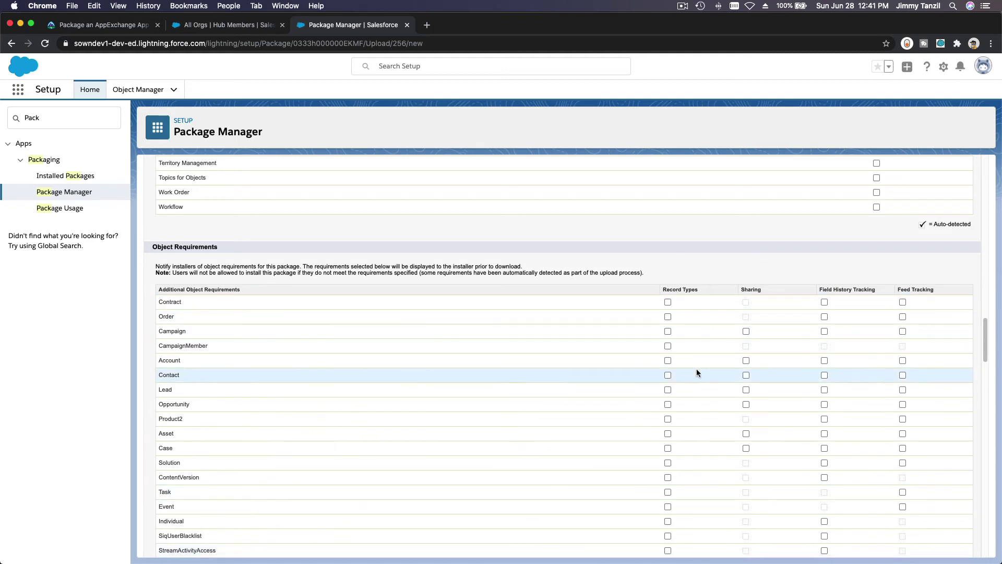
scroll(696, 371, down, 10)
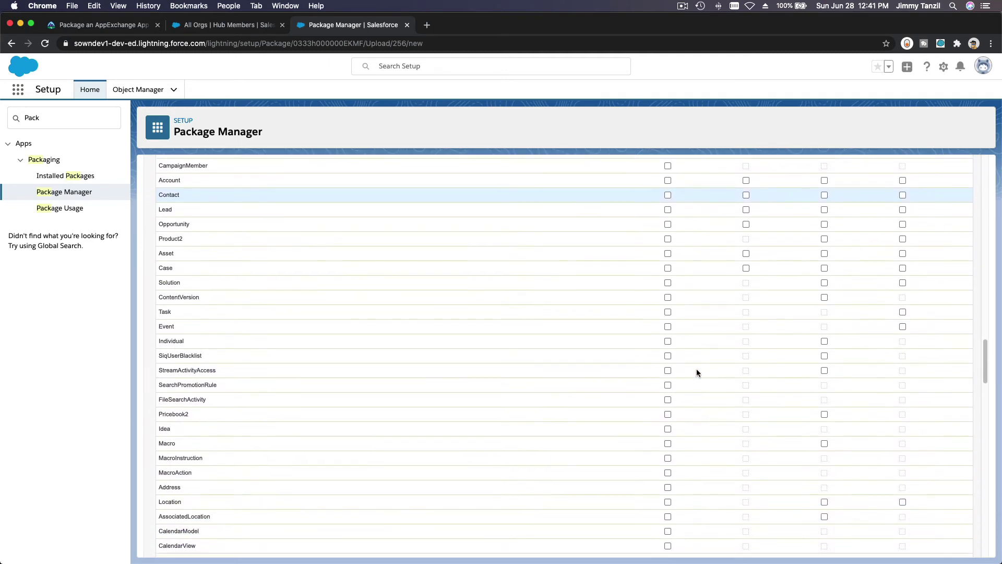
scroll(696, 371, up, 10)
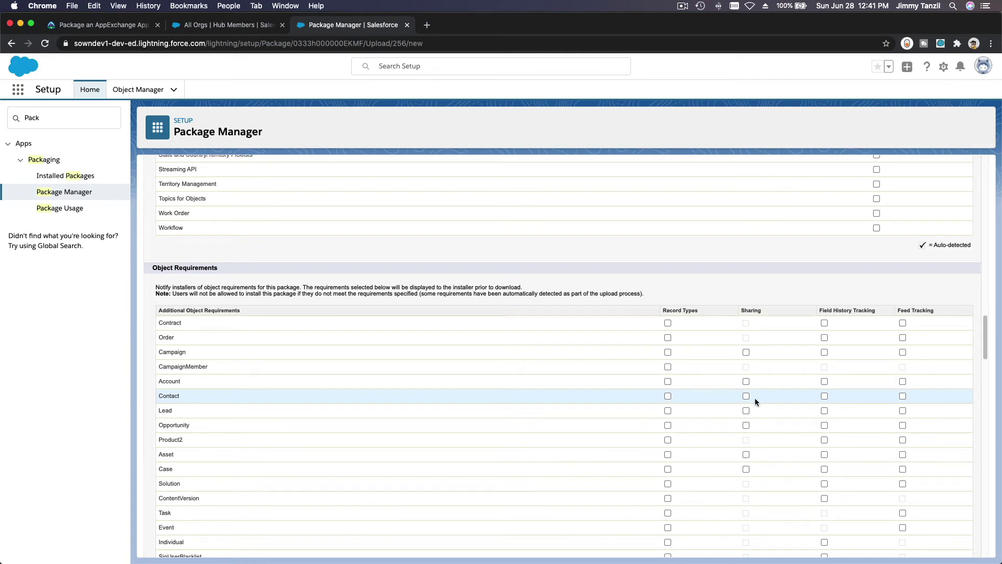
scroll(741, 423, down, 20)
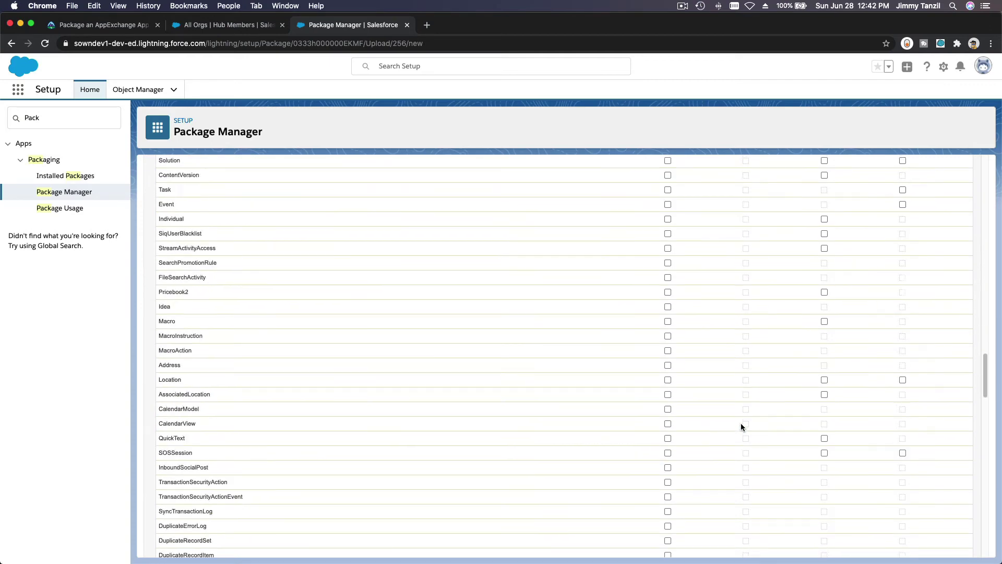
scroll(740, 427, down, 15)
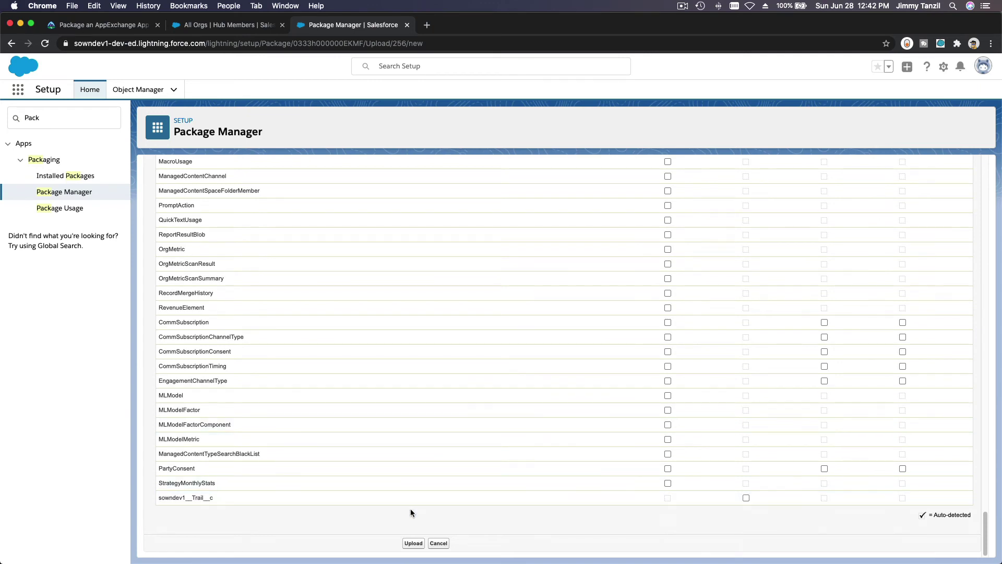
Step: Upload the Trail App package version and highlight its installation URL
click(413, 544)
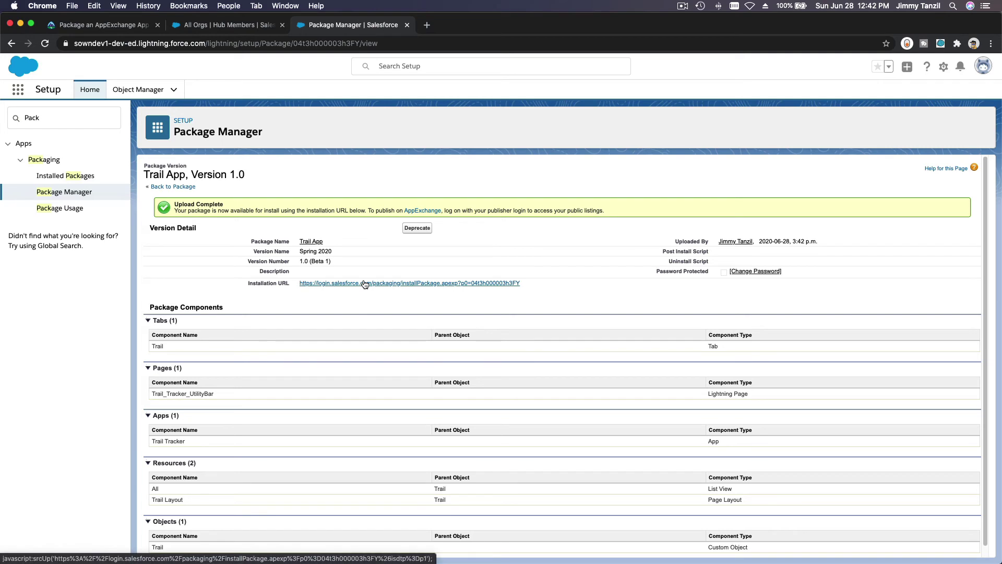
triple_click(530, 285)
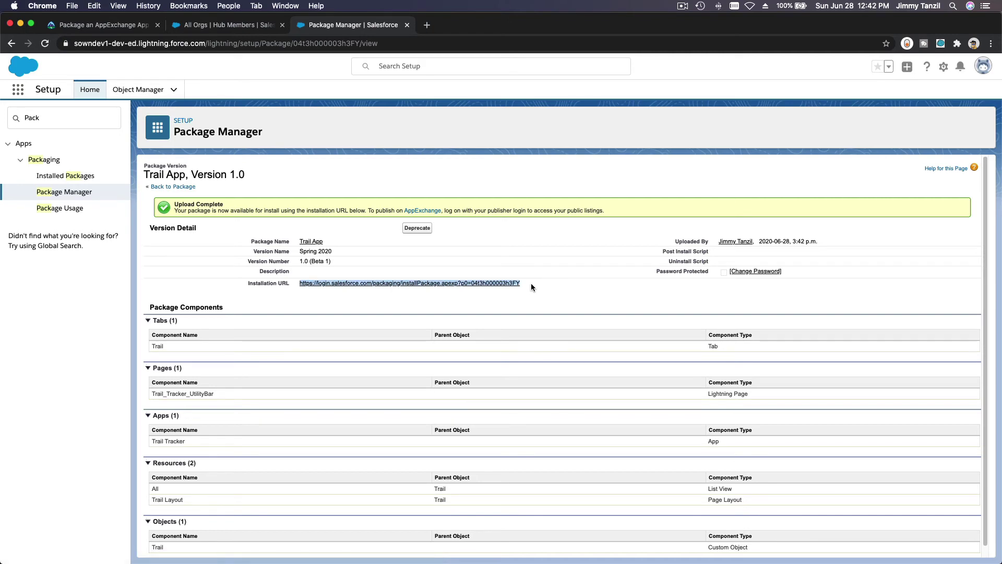
click(444, 313)
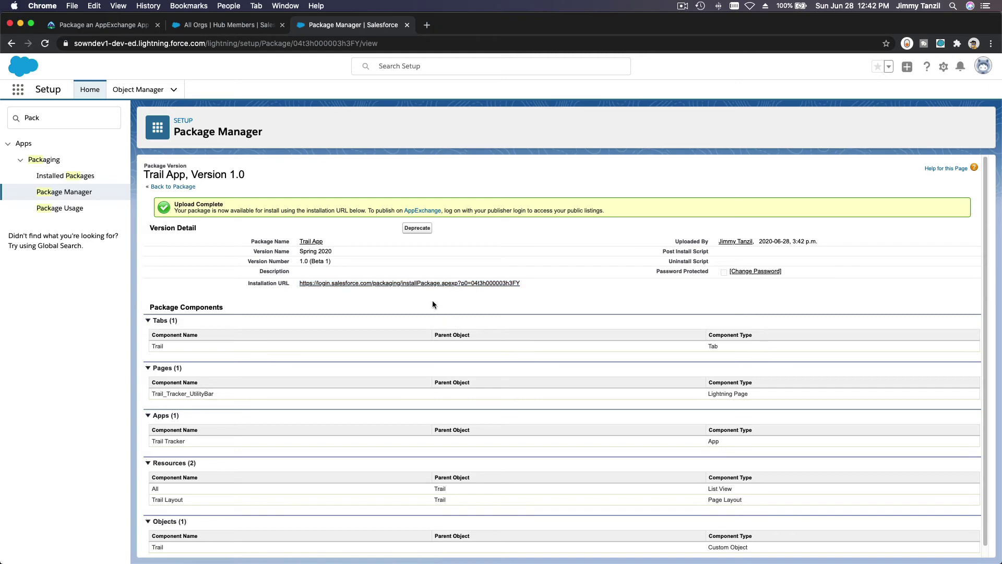
Step: Return to the Trailhead unit and read the Install Your Package in a Test Org instructions
click(86, 26)
scroll(443, 293, down, 10)
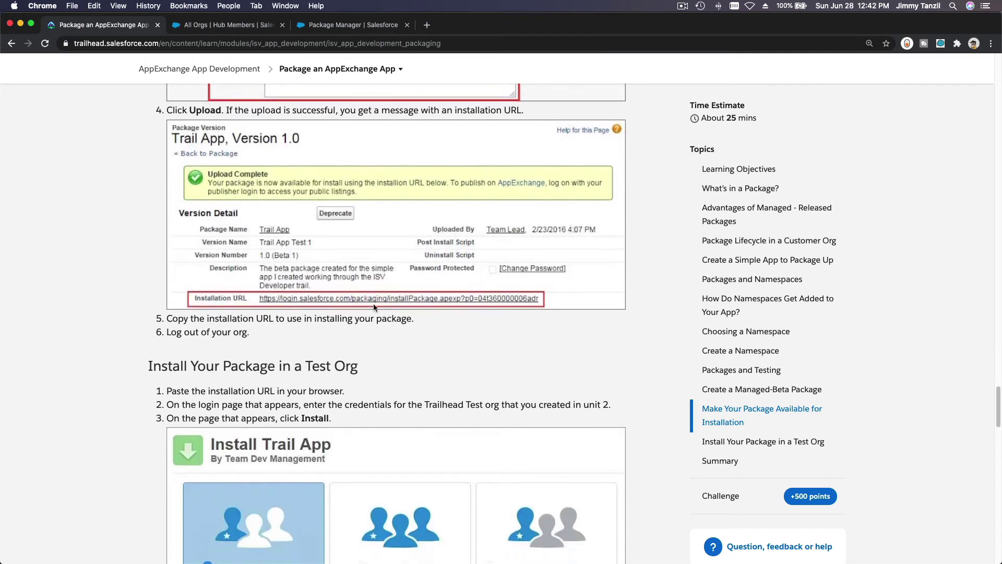
scroll(339, 287, down, 3)
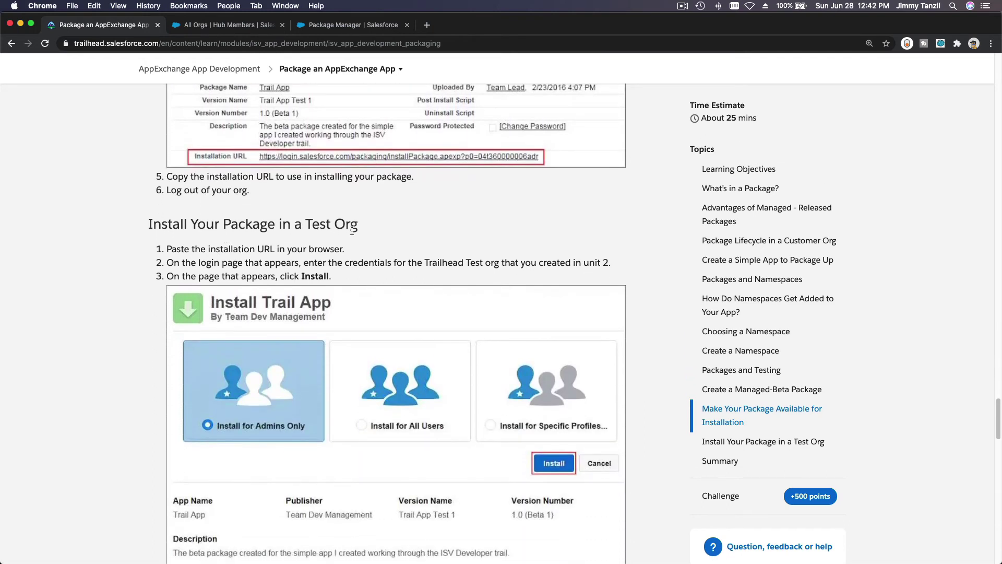
scroll(378, 231, down, 5)
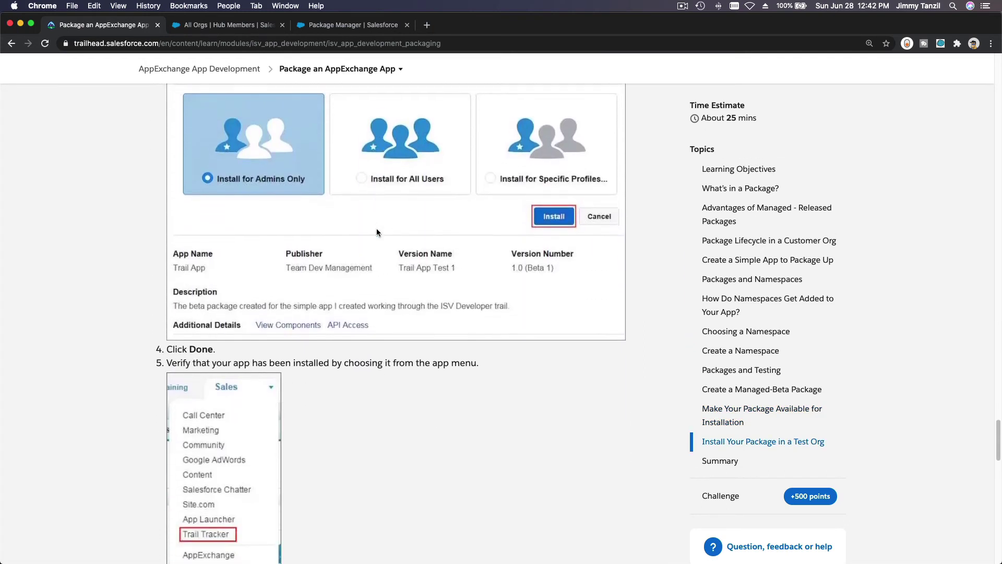
Step: Log in to the Test Enterprise org from the Environment Hub and display its list of available apps
click(244, 27)
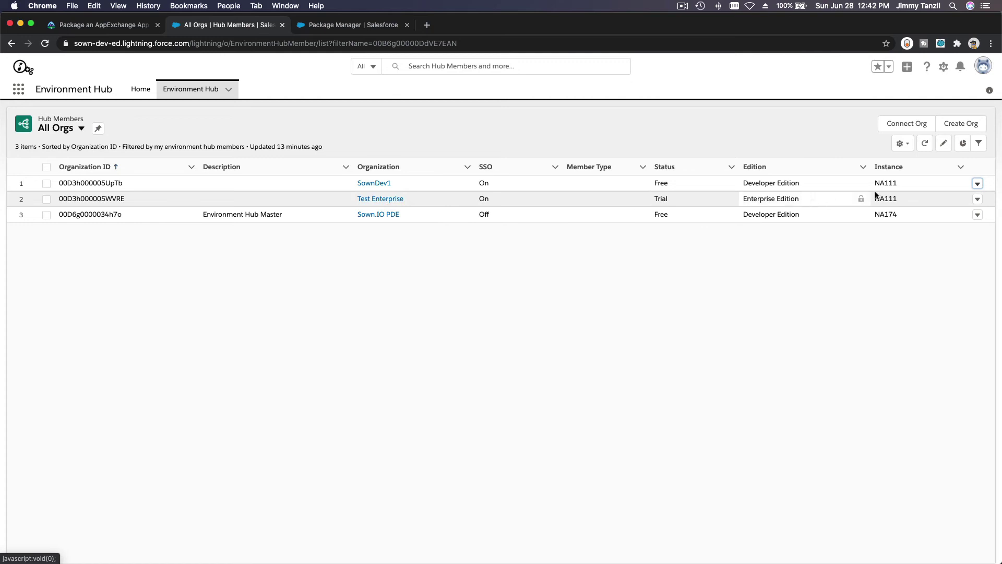
click(979, 201)
click(955, 237)
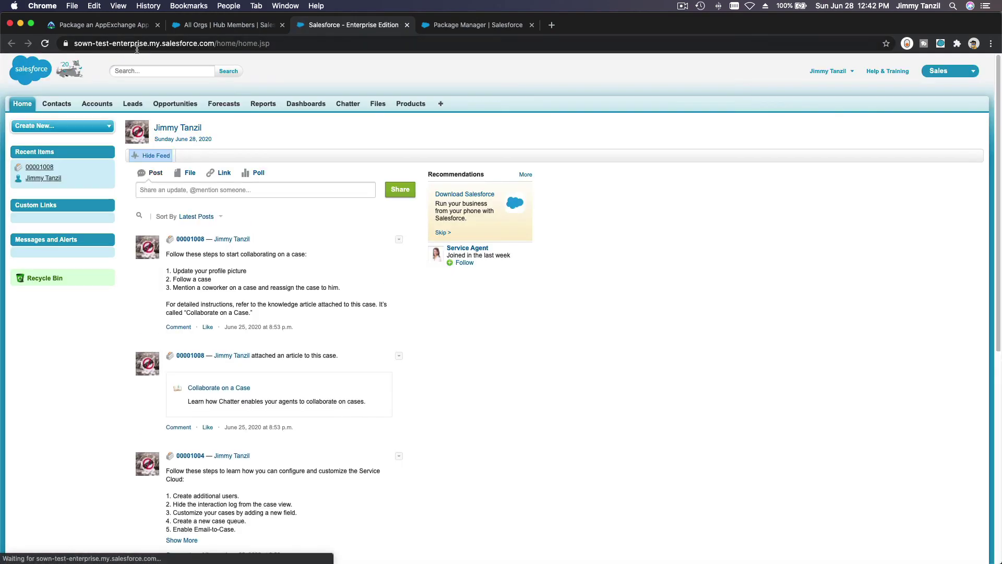
click(320, 42)
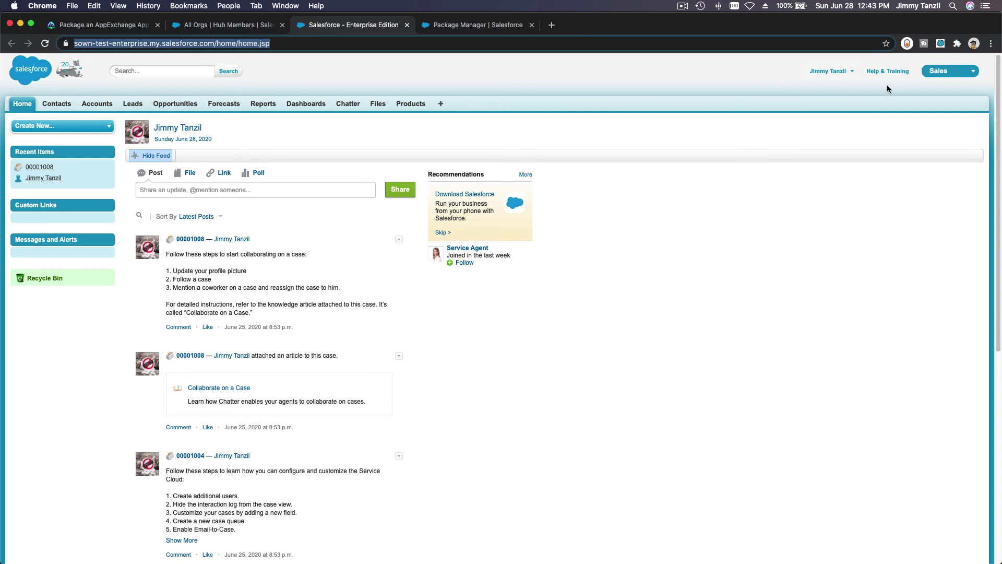
click(959, 76)
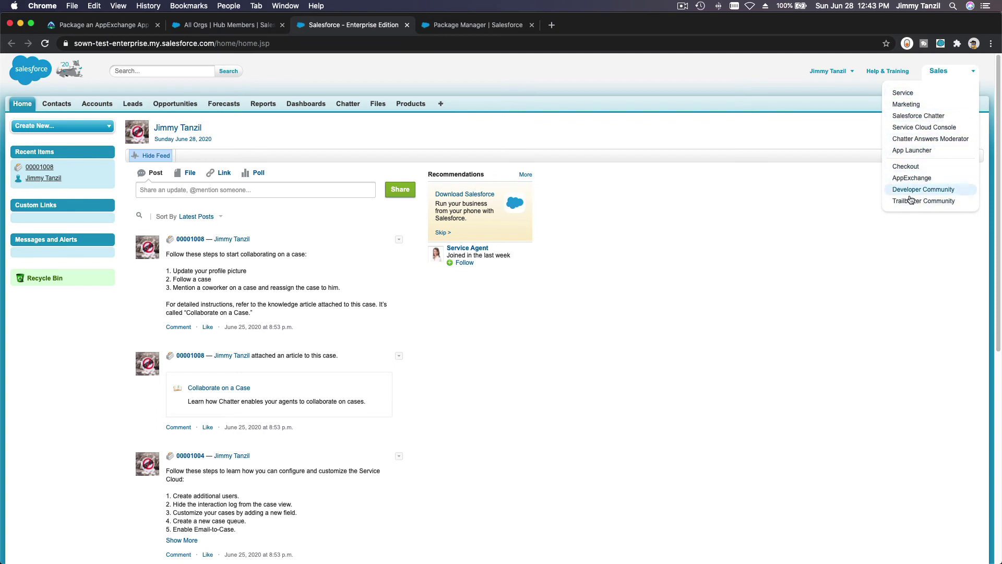
click(784, 154)
click(509, 44)
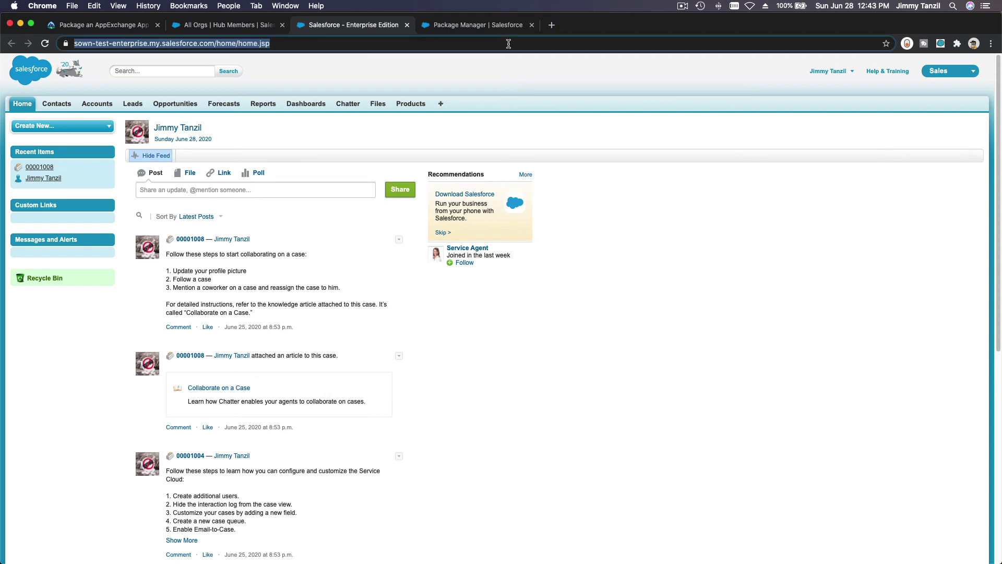
text(https://login.salesforce.com/packaging/installPackage.apexp?p0=04t3h000003h3FY)
key(Return)
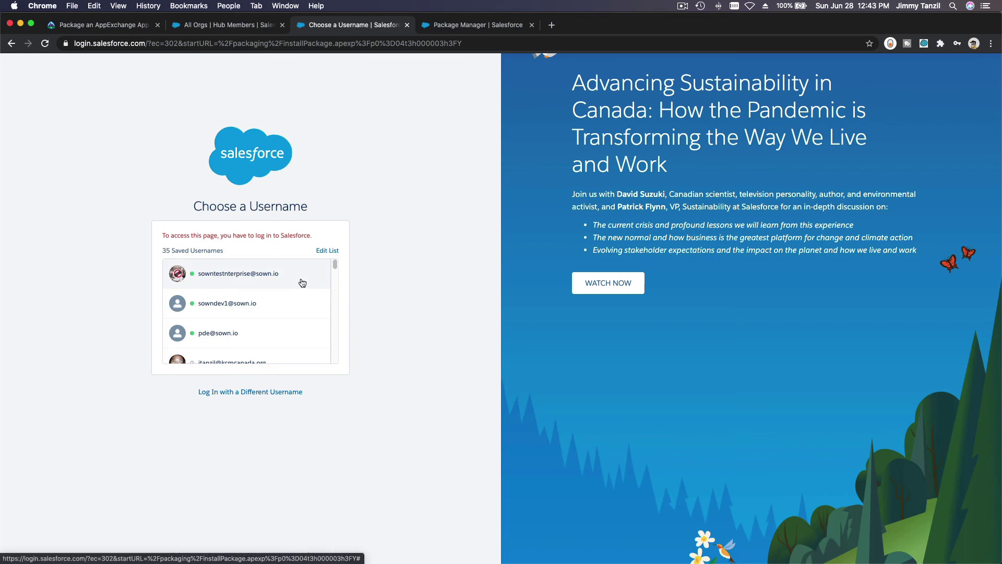
click(256, 278)
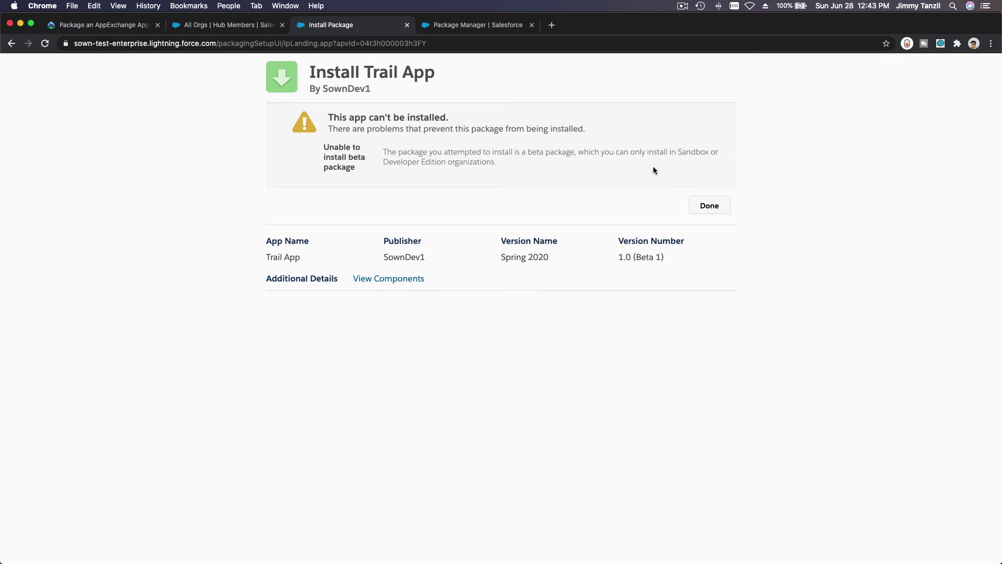
click(701, 205)
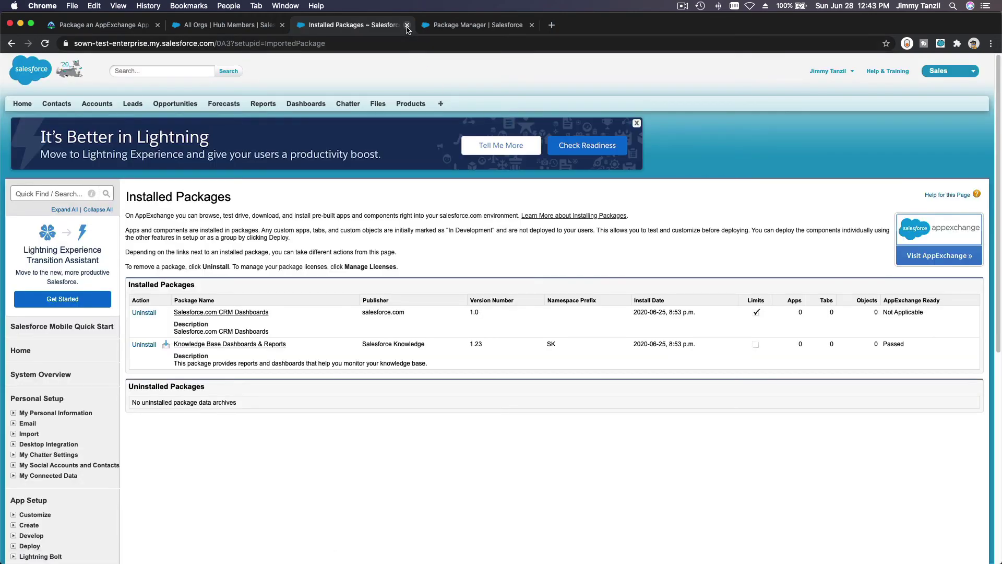
click(407, 25)
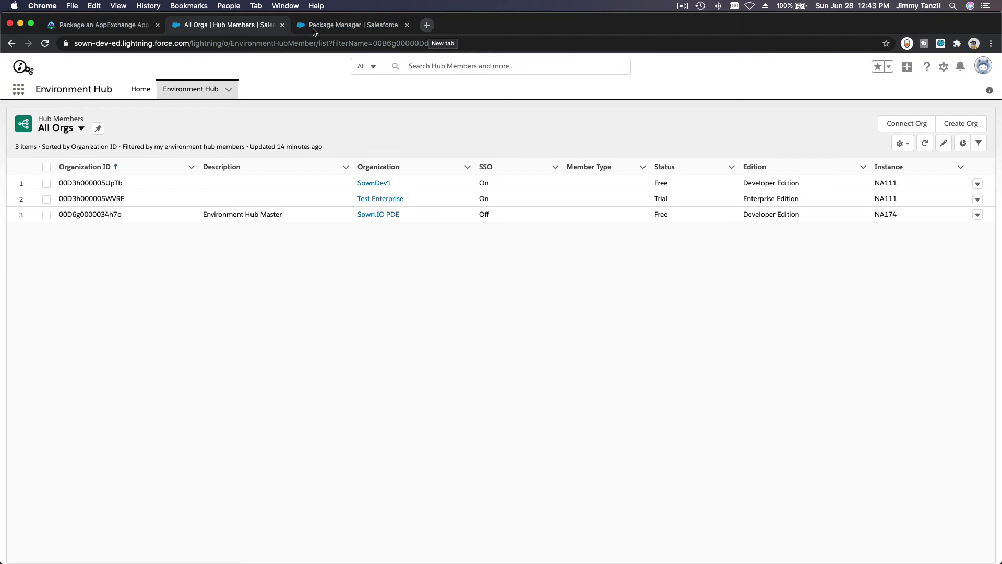
Step: From the Trailhead unit, open the profile's Hands-On Orgs list and launch the Developer Beginner playground
click(107, 26)
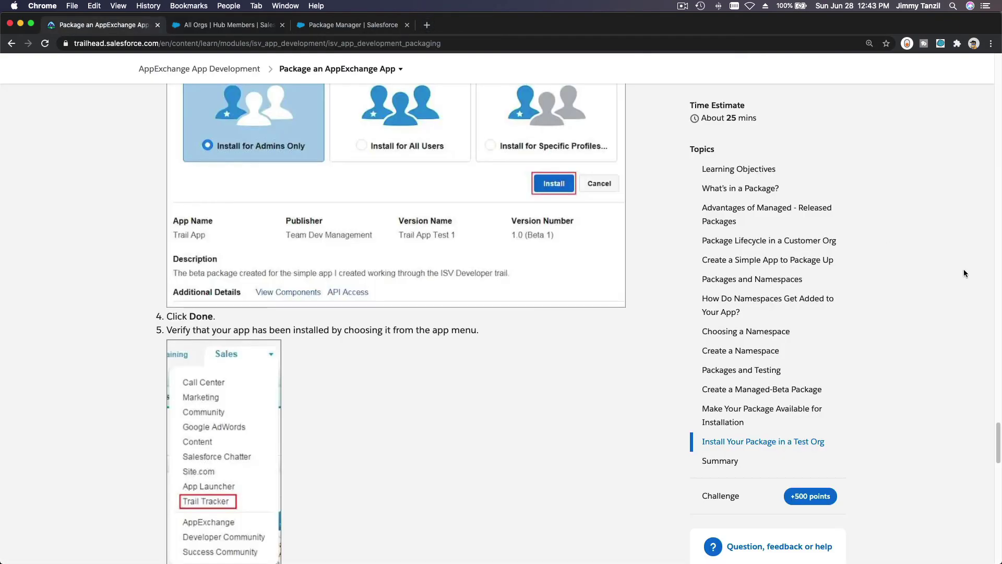
scroll(944, 318, up, 20)
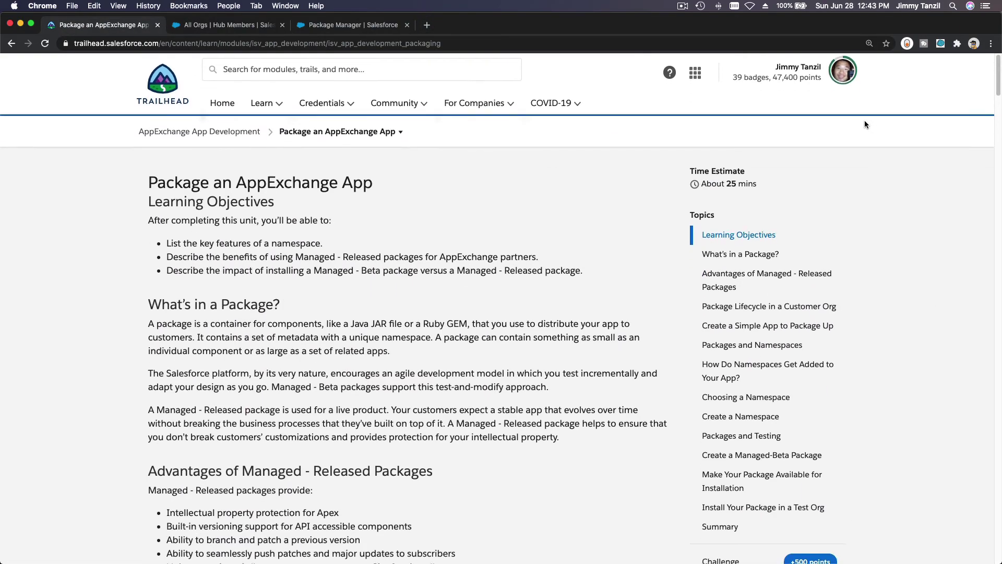
click(841, 81)
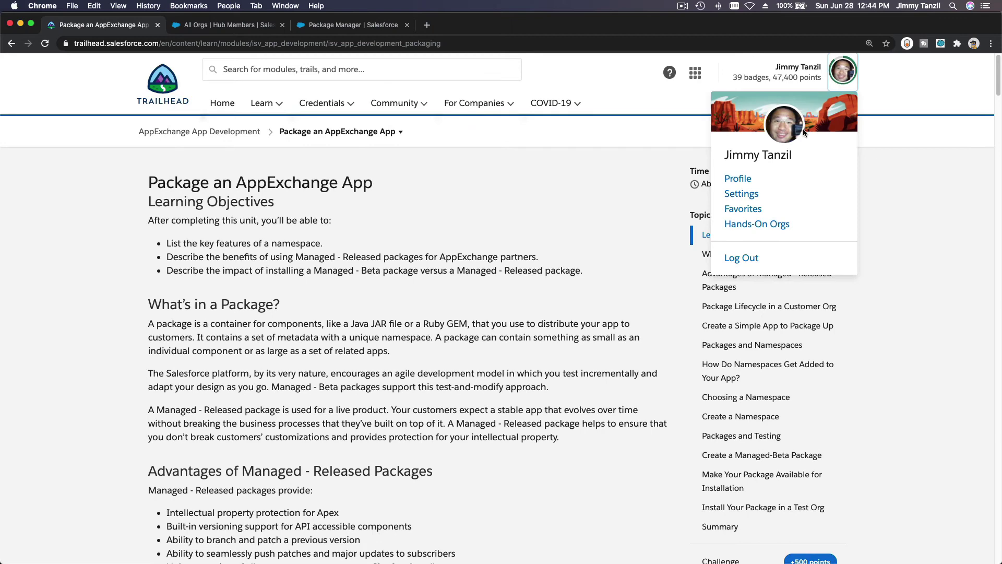
click(759, 228)
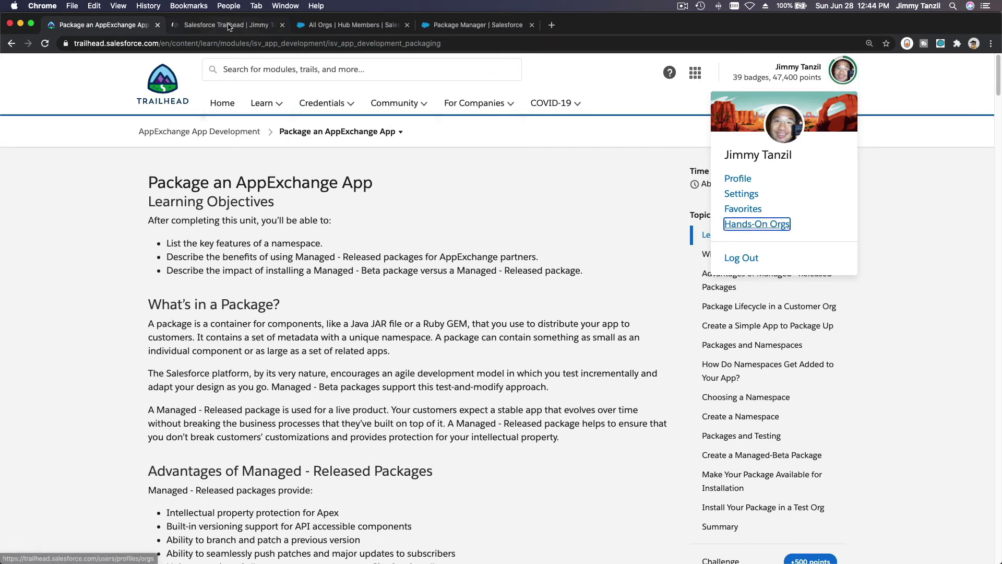
scroll(399, 286, down, 5)
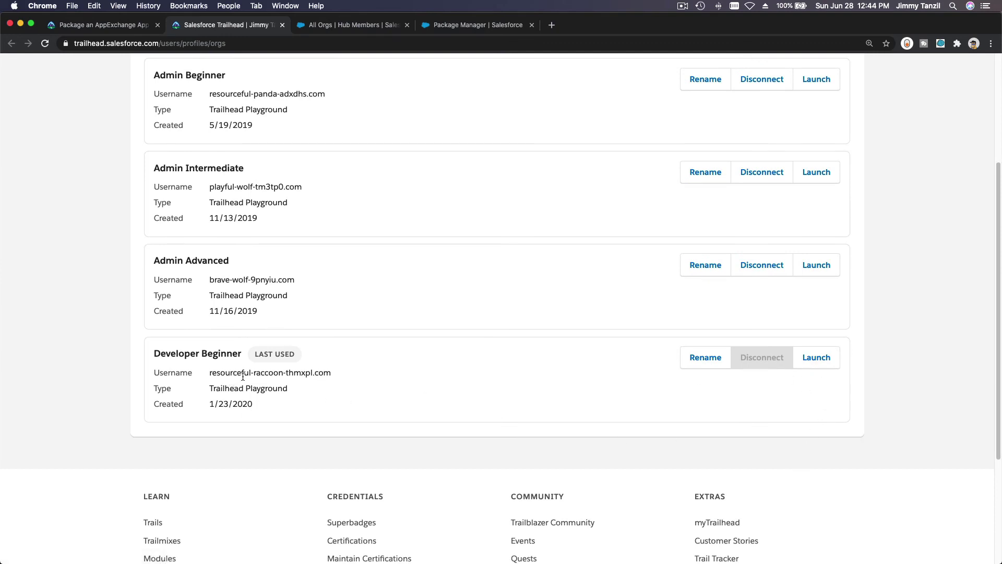
click(825, 365)
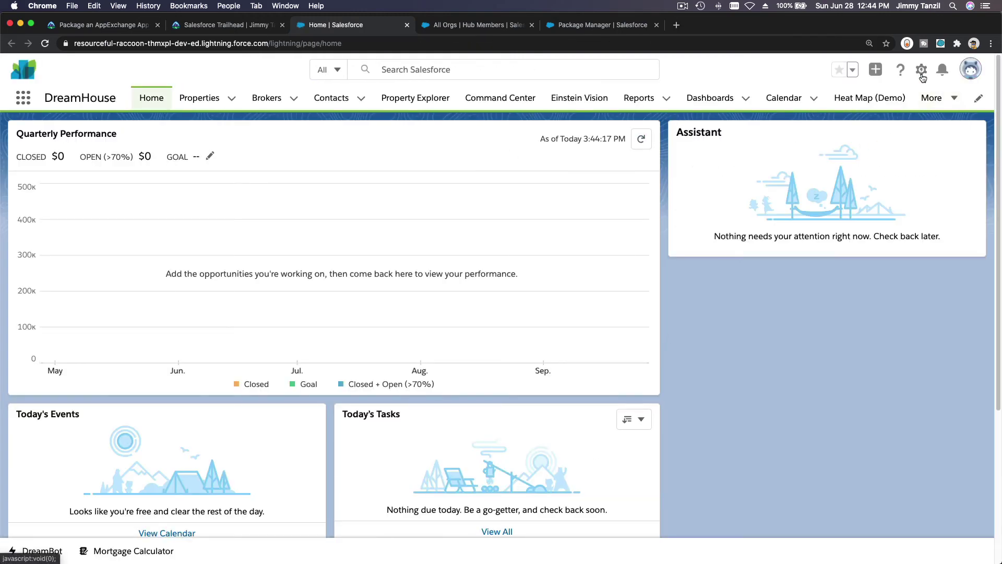
Step: Search the playground's apps and items for "Trail", including in the full App Launcher
click(972, 69)
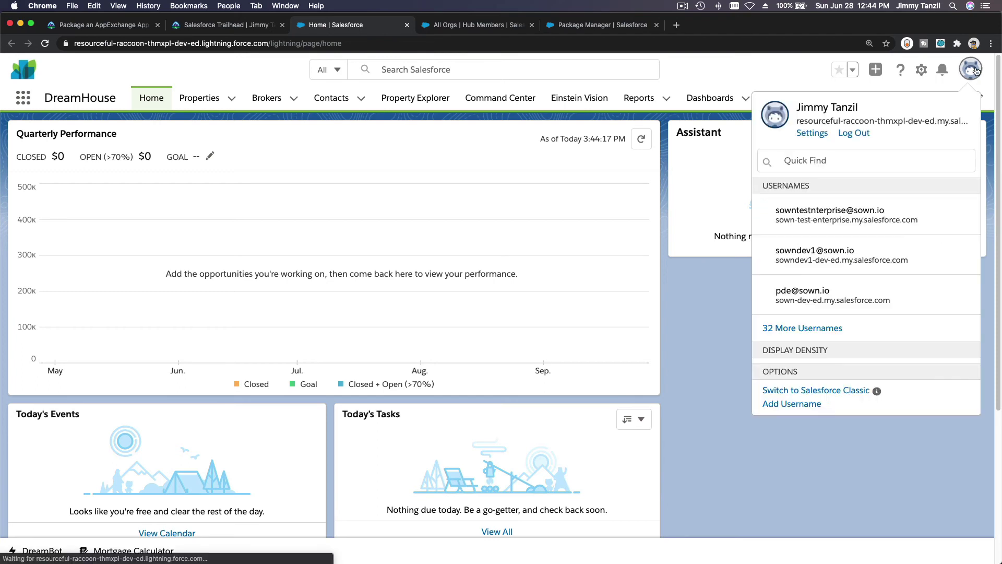
click(23, 98)
click(23, 98)
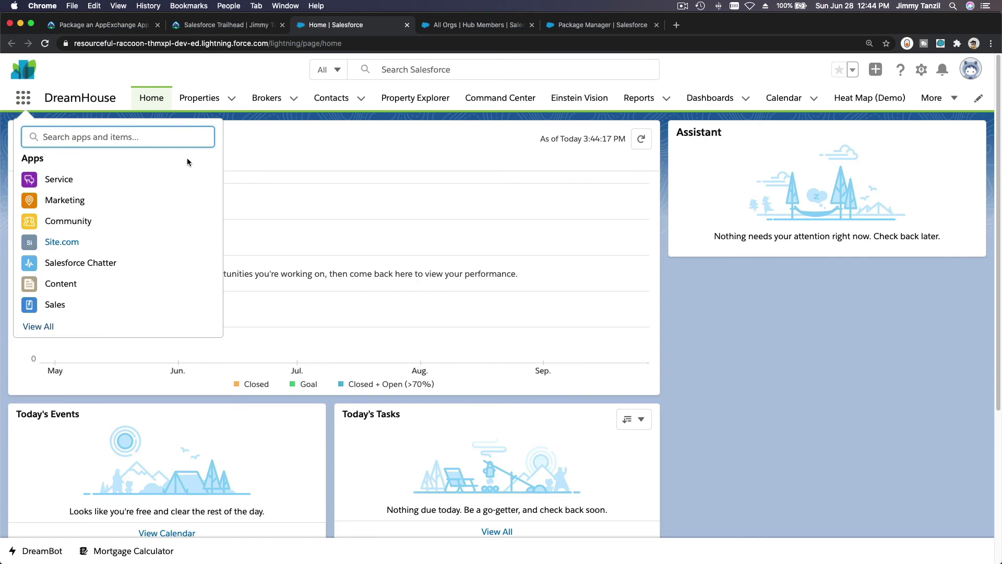
text(Trail)
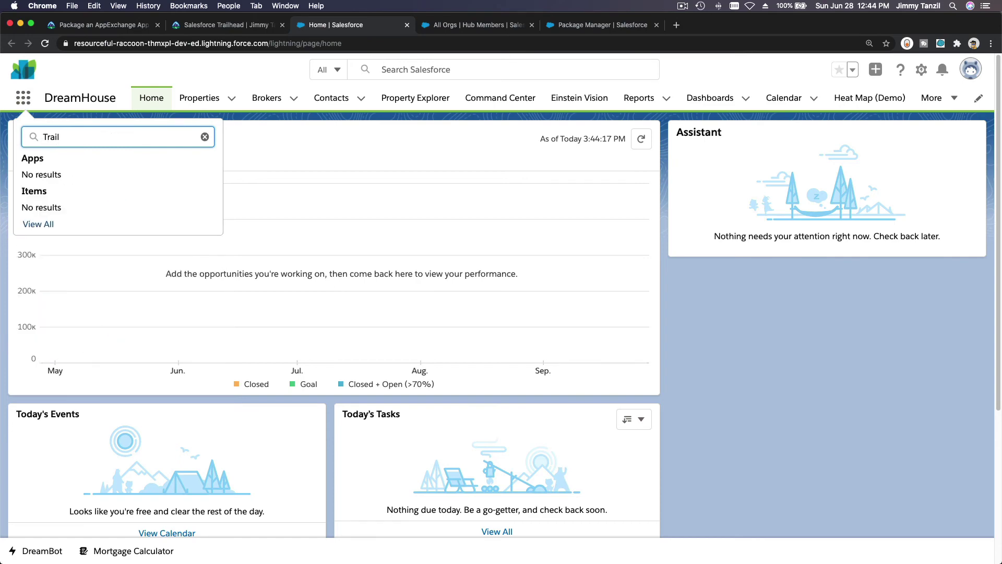
click(44, 224)
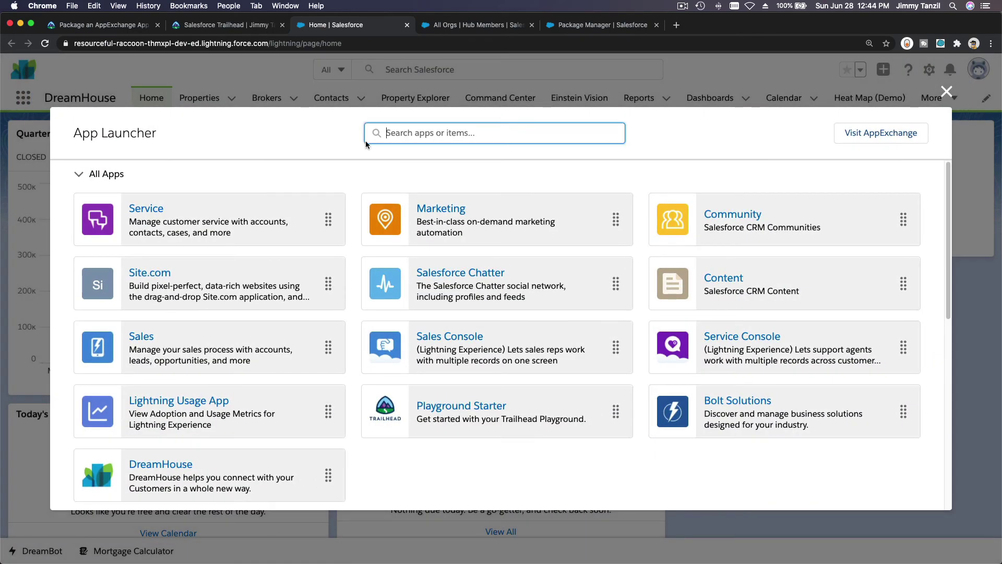
text(Trail)
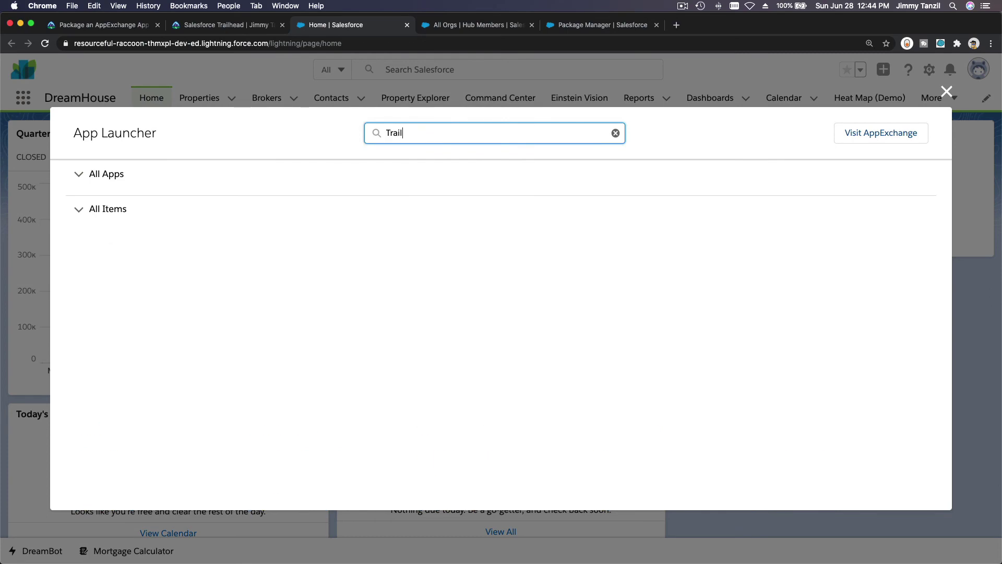
click(395, 43)
text(https://login.salesforce.com/packaging/installPackage.apexp?p0=04t3h000003h3FY)
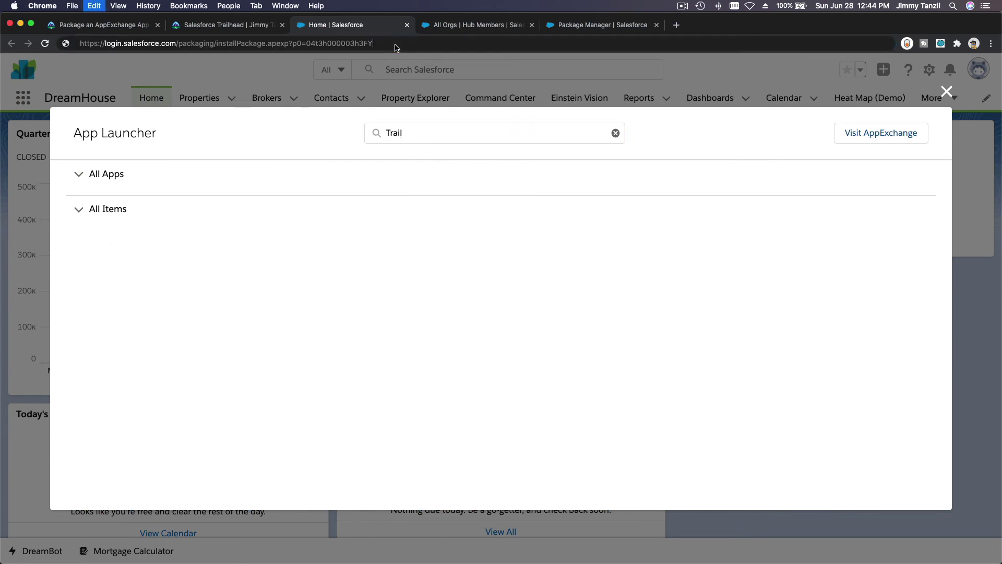
key(Return)
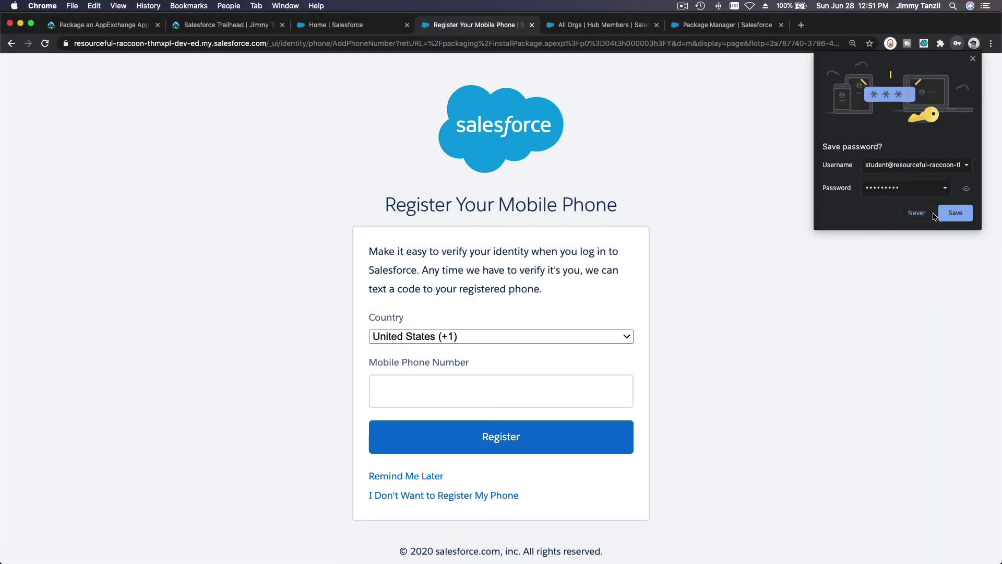
click(946, 213)
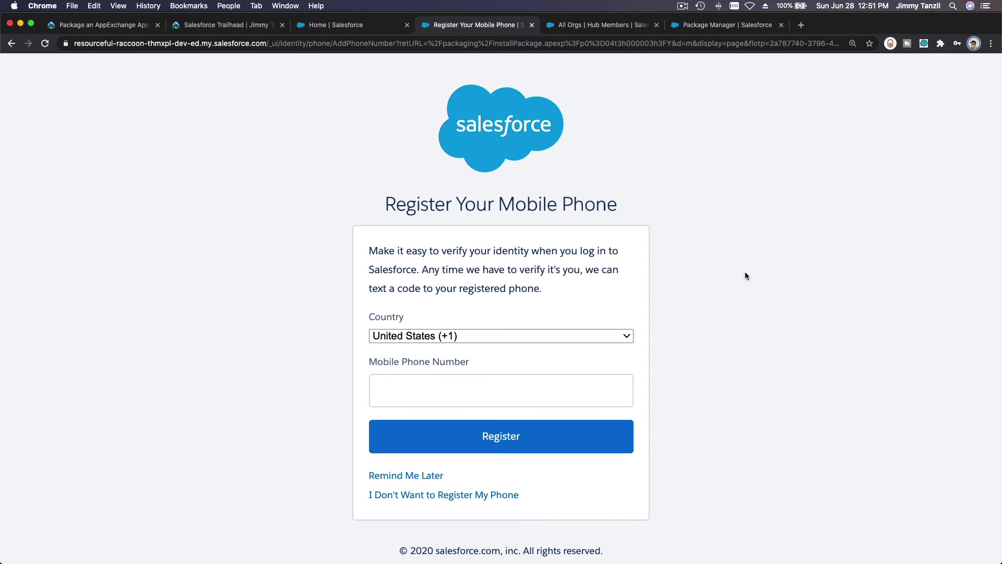
click(460, 500)
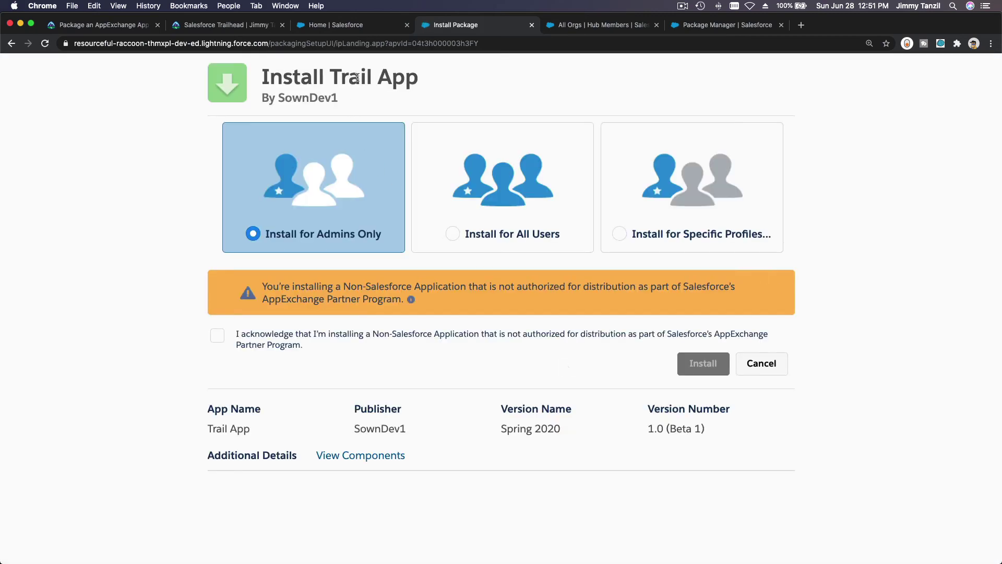
Step: Install the SownDev1 Trail App package for all users, acknowledging the non-Salesforce application notice, and finish at the Installed Packages list
double_click(306, 100)
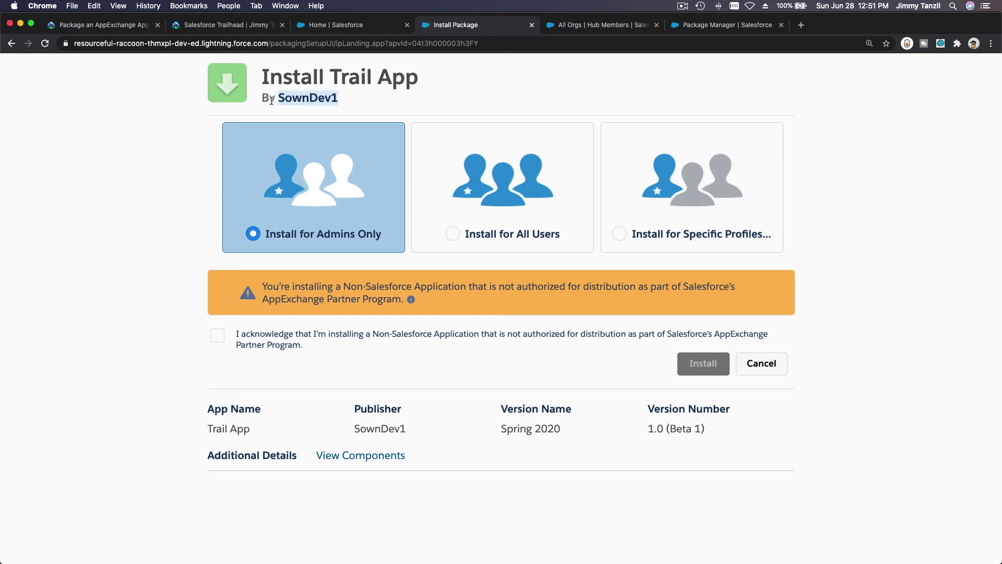
double_click(119, 43)
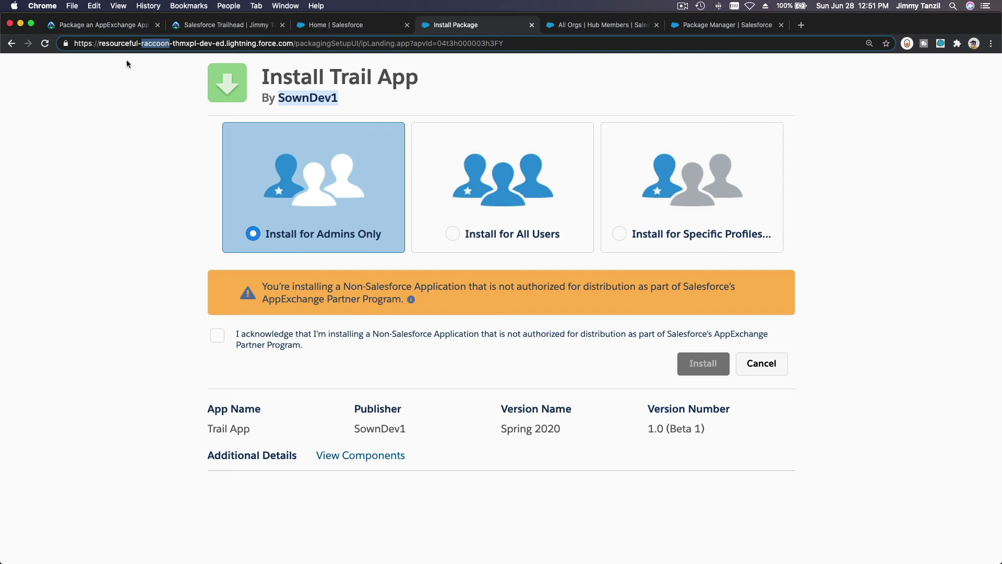
click(133, 167)
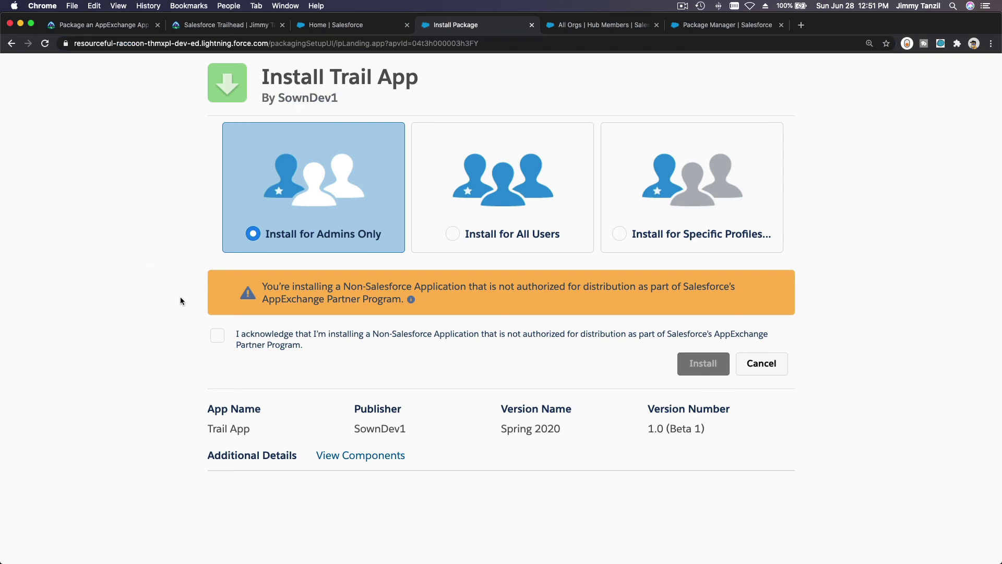
click(505, 238)
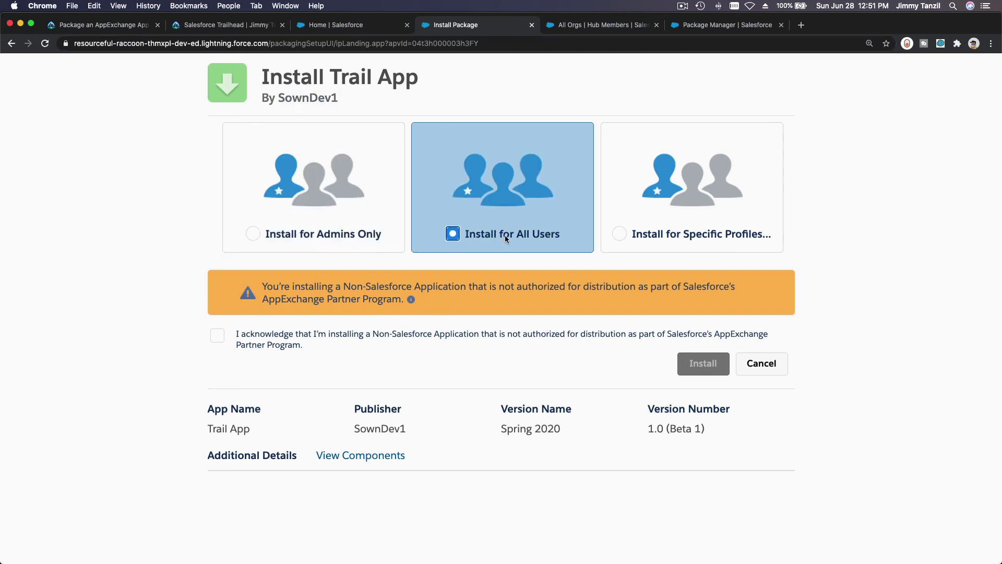
click(222, 337)
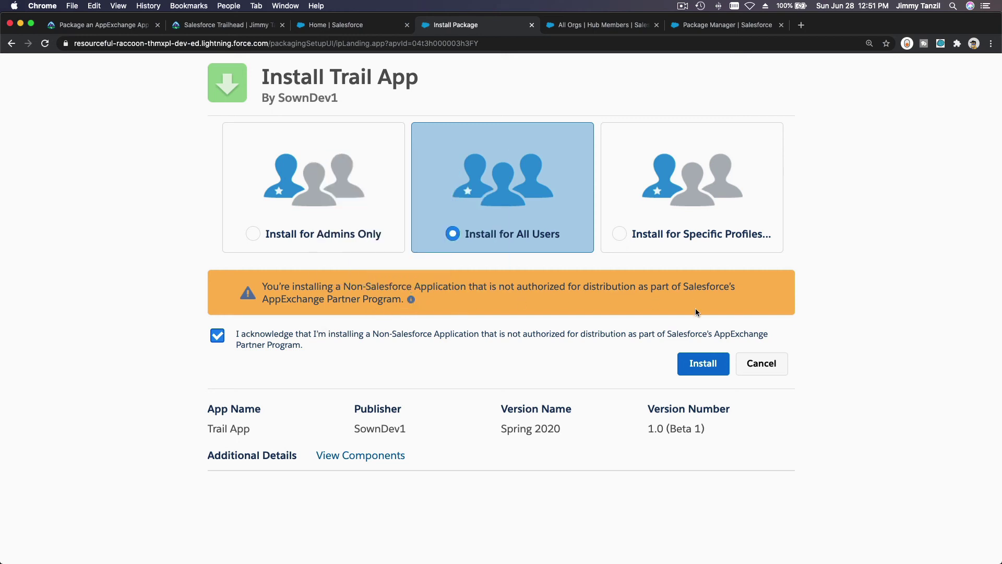
click(705, 366)
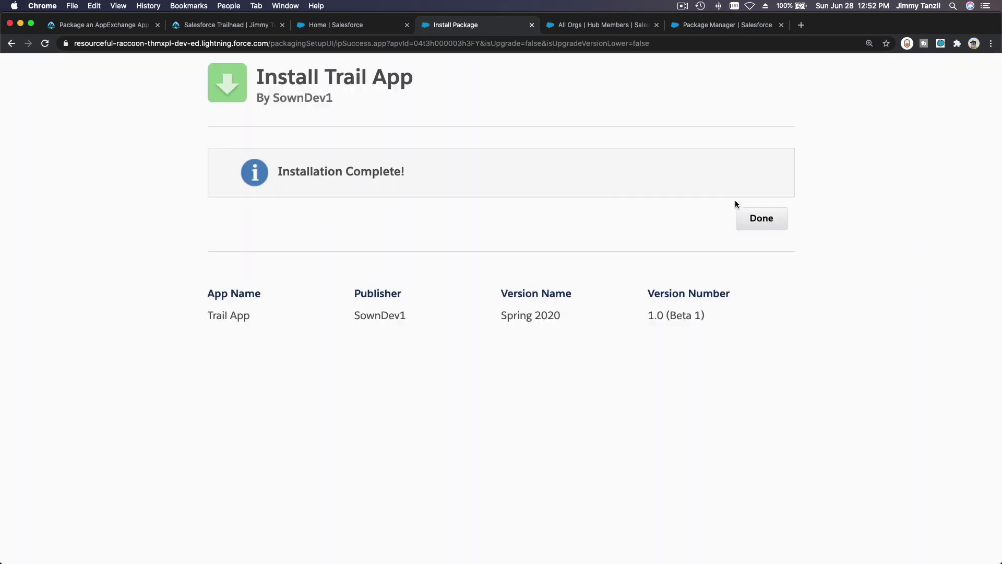
click(762, 218)
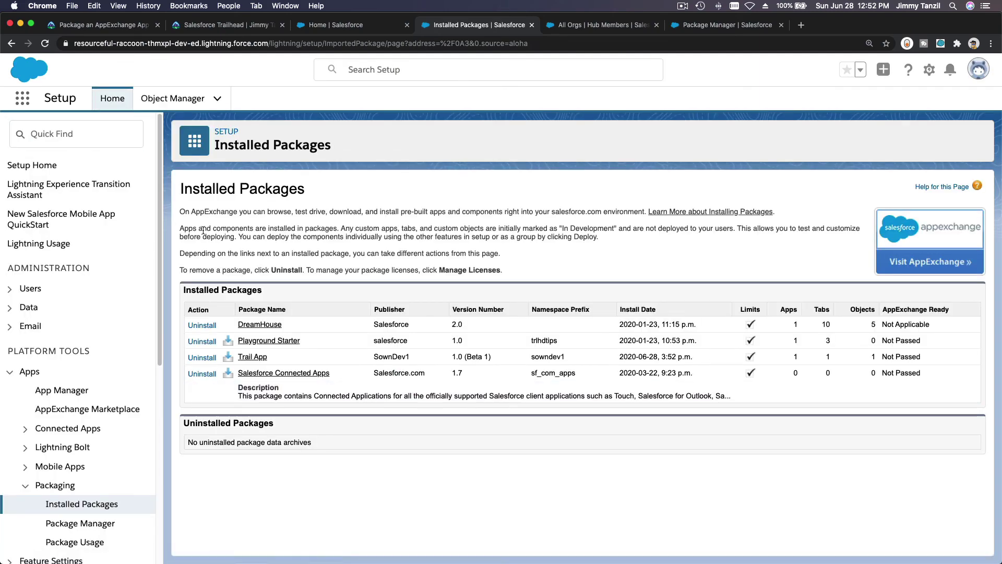
Step: Search the playground's apps for "Trail" and open the Trail Tracker app
click(22, 98)
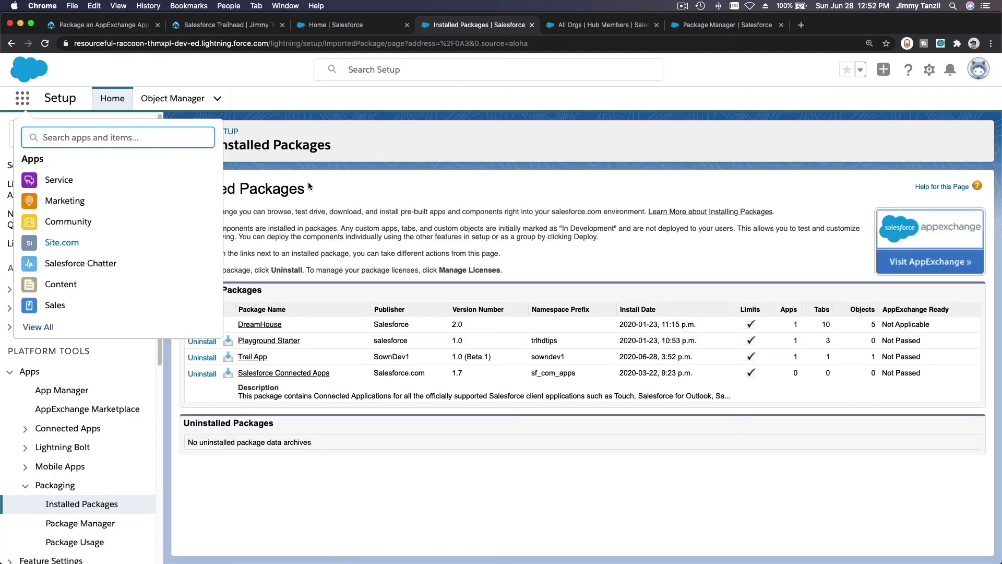
text(Trail)
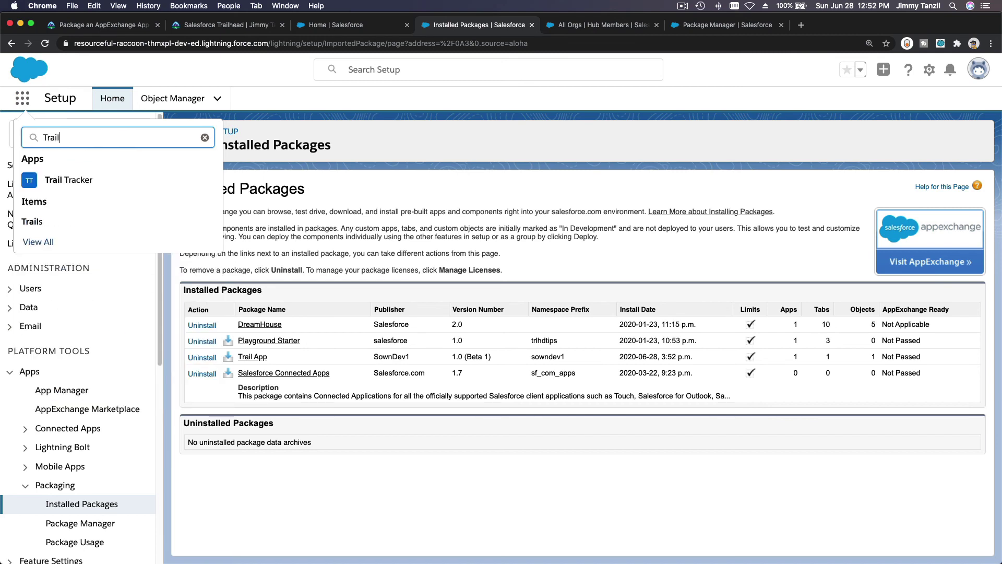
click(80, 181)
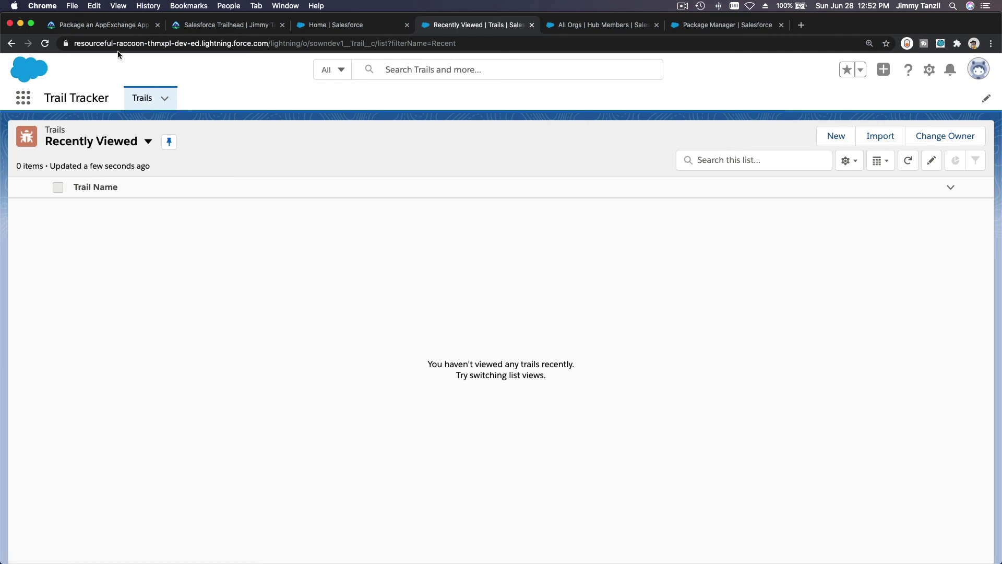
click(110, 29)
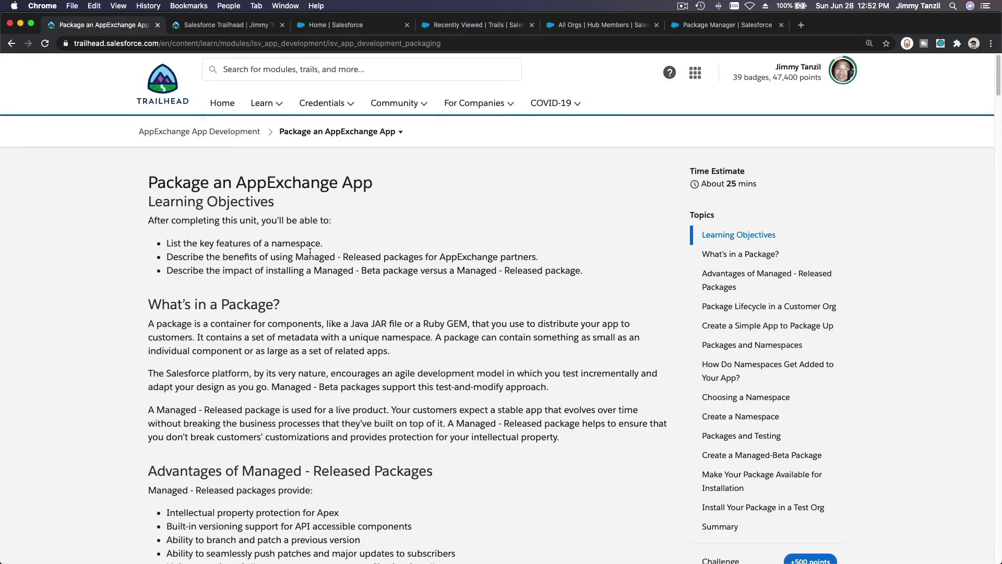
click(203, 30)
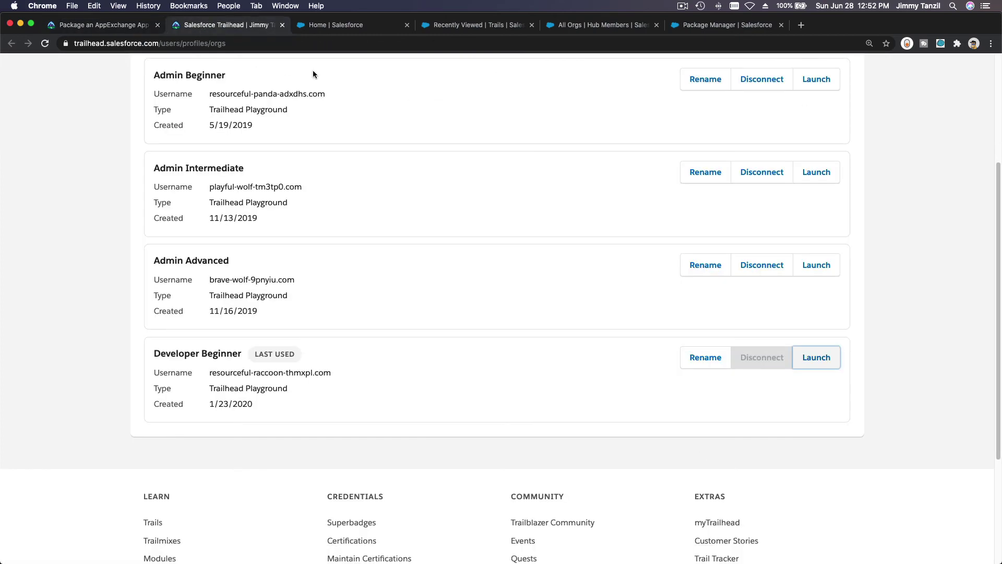
click(335, 30)
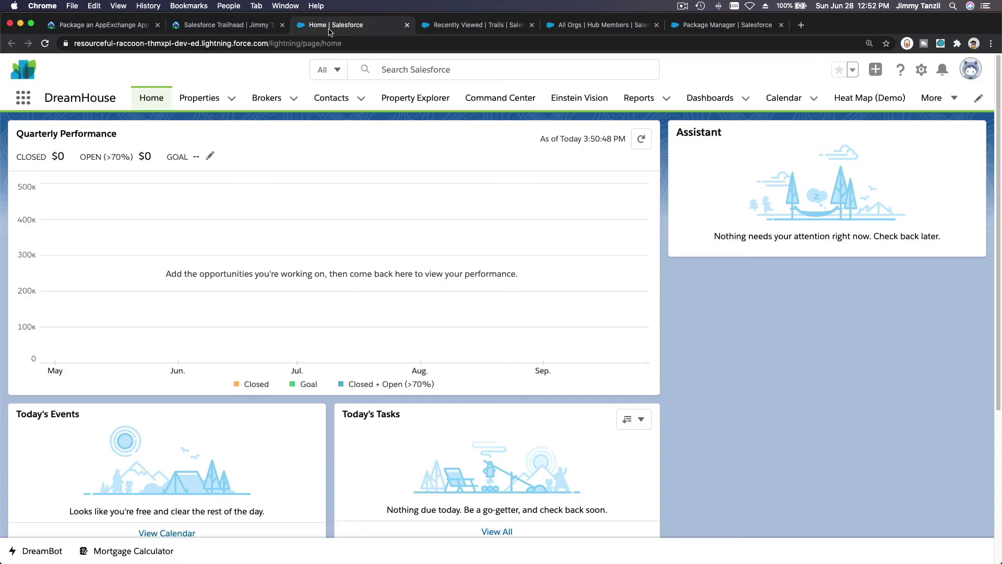
click(445, 28)
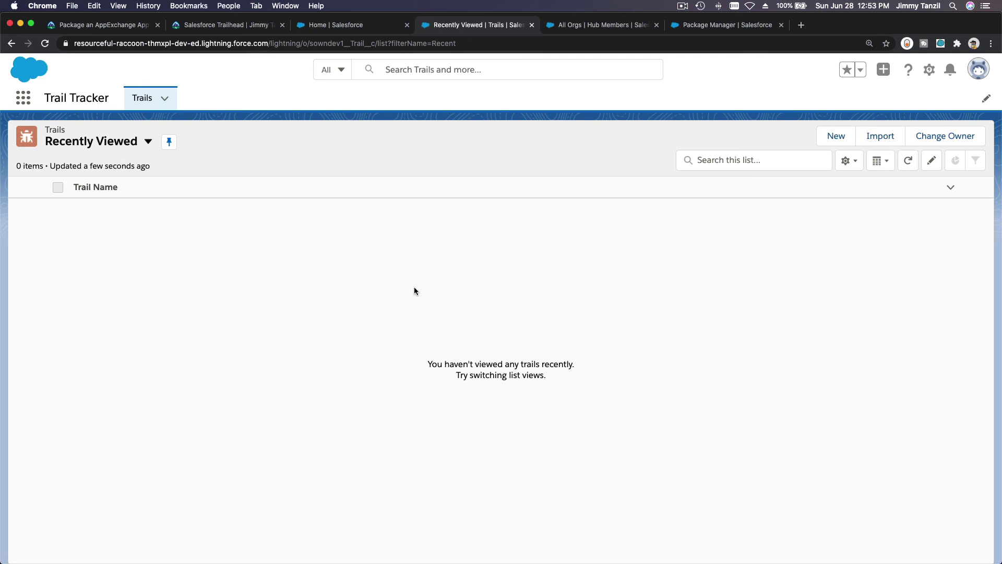
Step: Return to the Package an AppExchange App unit and review its app installation check and Summary section
click(97, 24)
scroll(433, 212, down, 15)
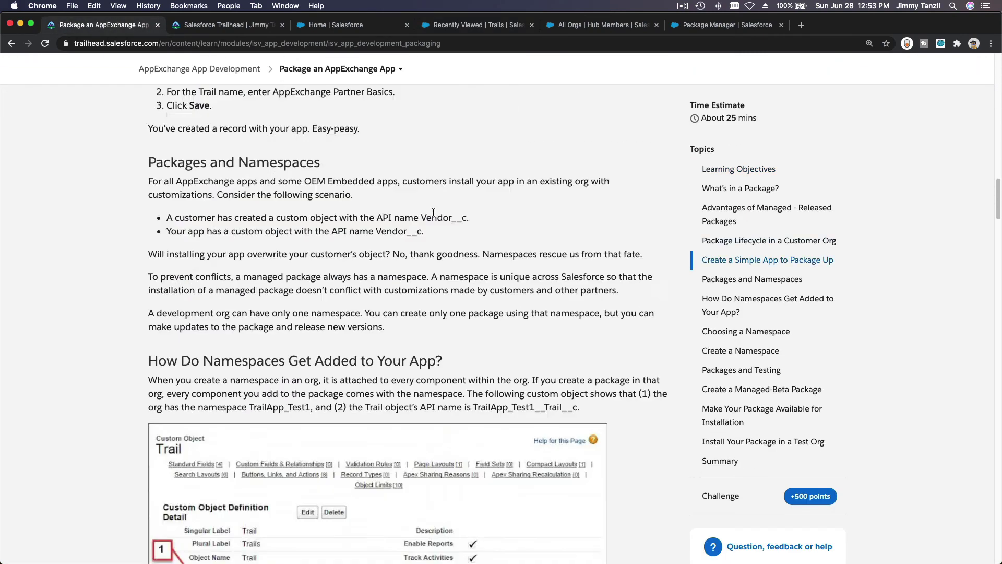
scroll(433, 212, down, 20)
scroll(433, 211, up, 8)
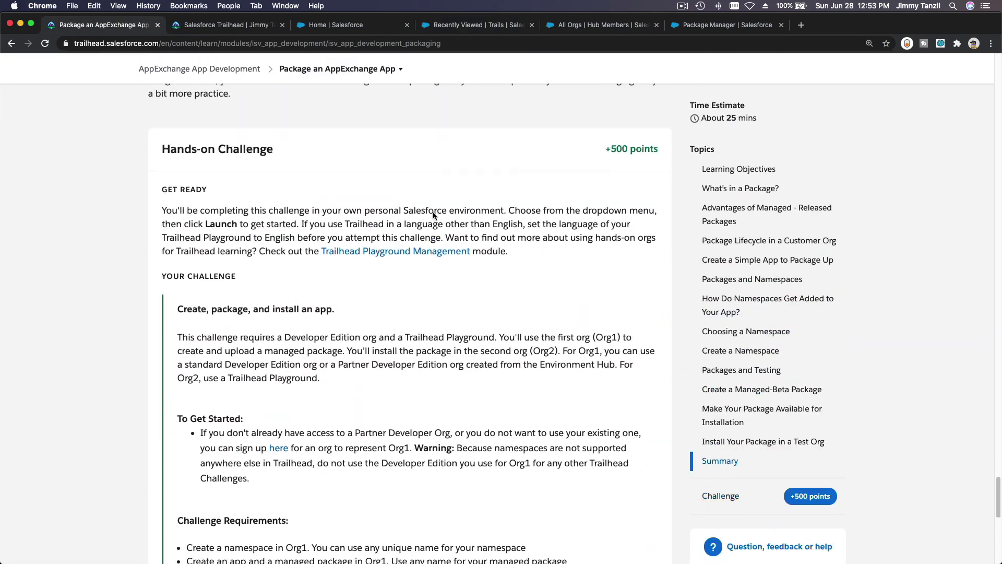
scroll(434, 211, up, 8)
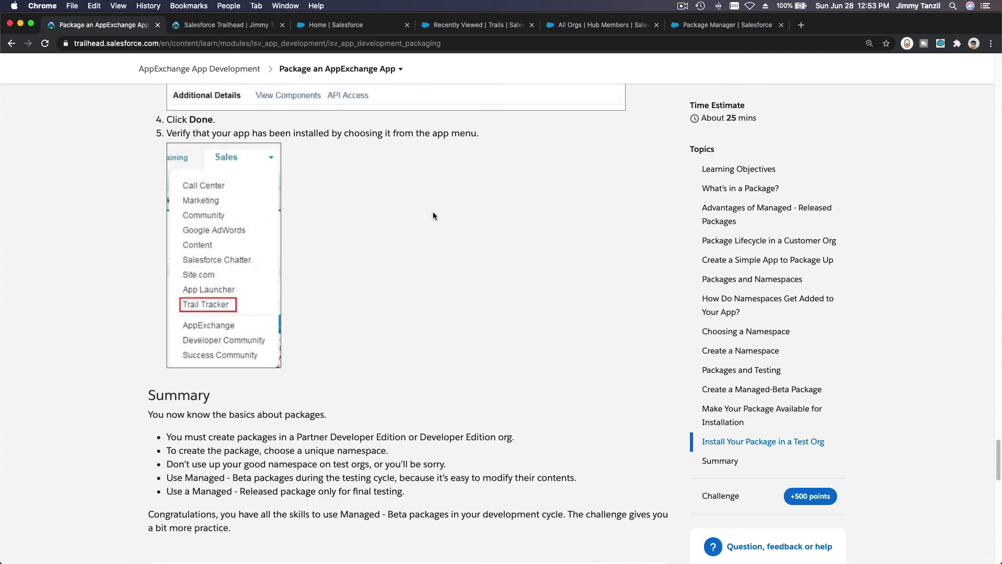
scroll(433, 215, up, 2)
scroll(433, 215, down, 8)
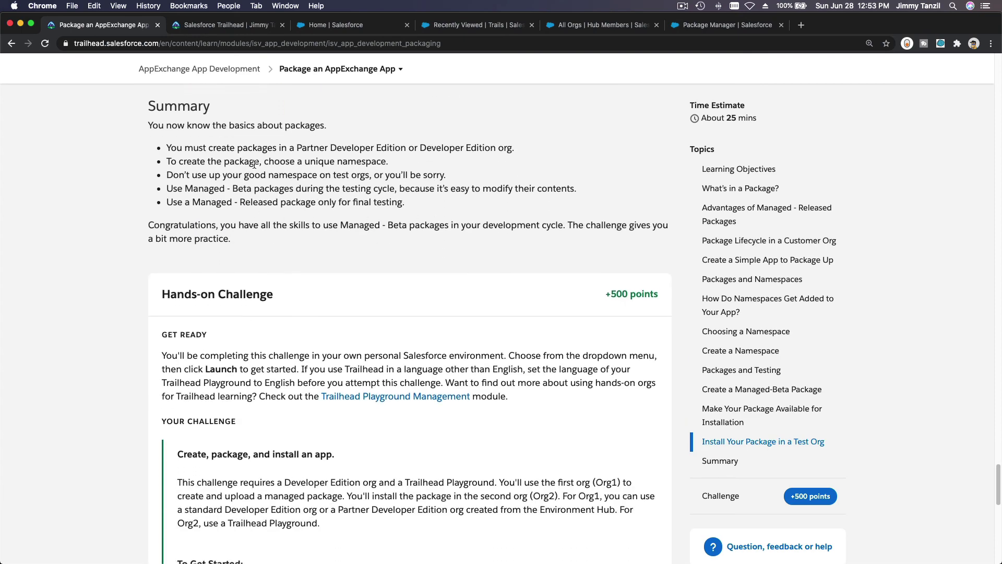
Step: Read the Summary points on which org editions to create packages in, choosing a unique namespace, and namespaces on test orgs
double_click(216, 153)
click(216, 155)
double_click(216, 154)
triple_click(216, 154)
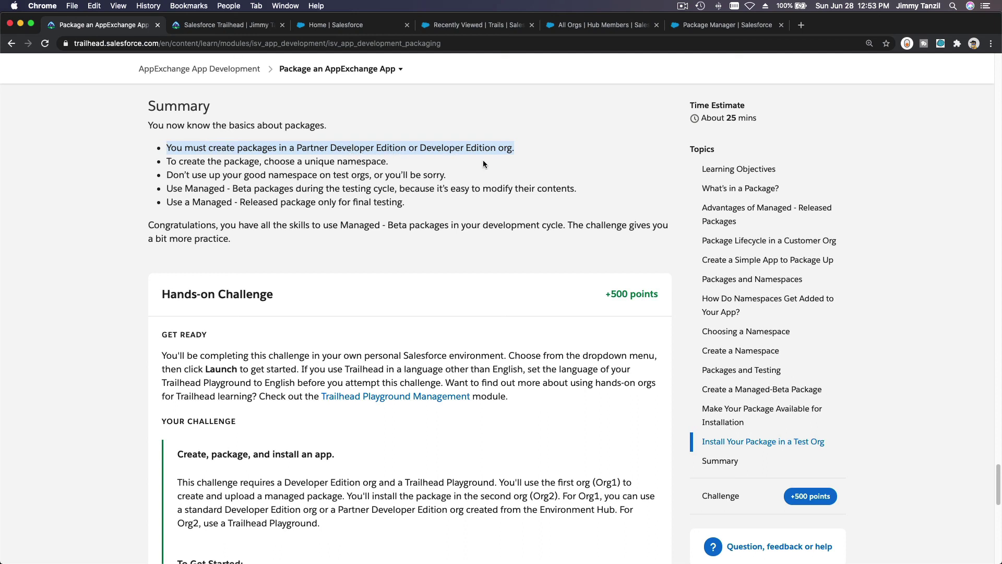
triple_click(212, 173)
triple_click(212, 162)
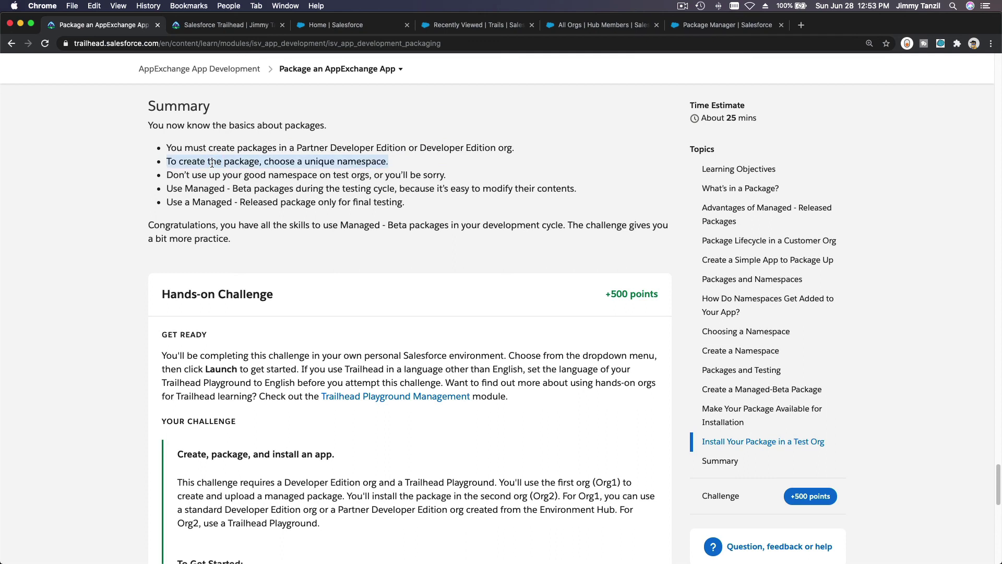
double_click(319, 163)
double_click(353, 162)
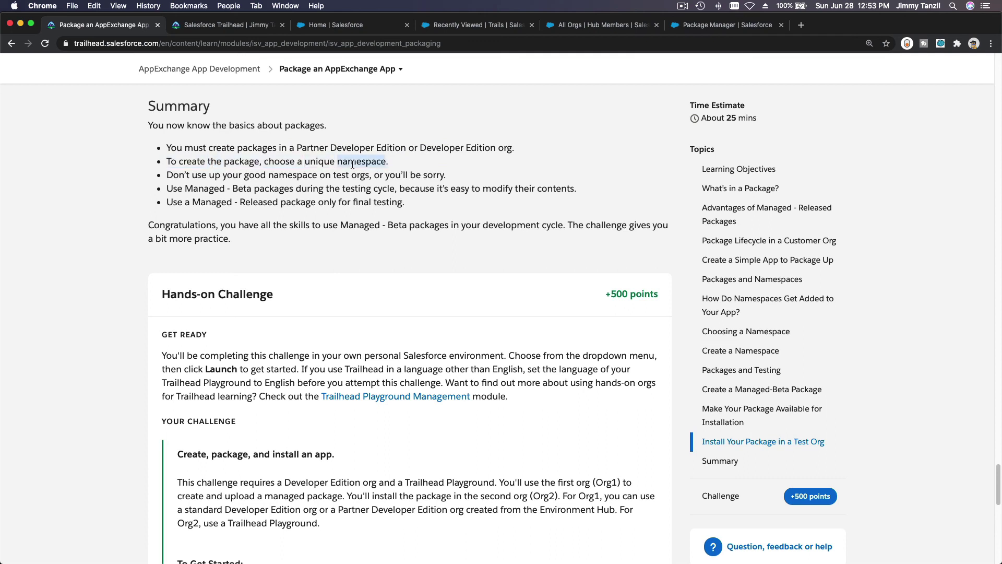
double_click(301, 176)
triple_click(302, 176)
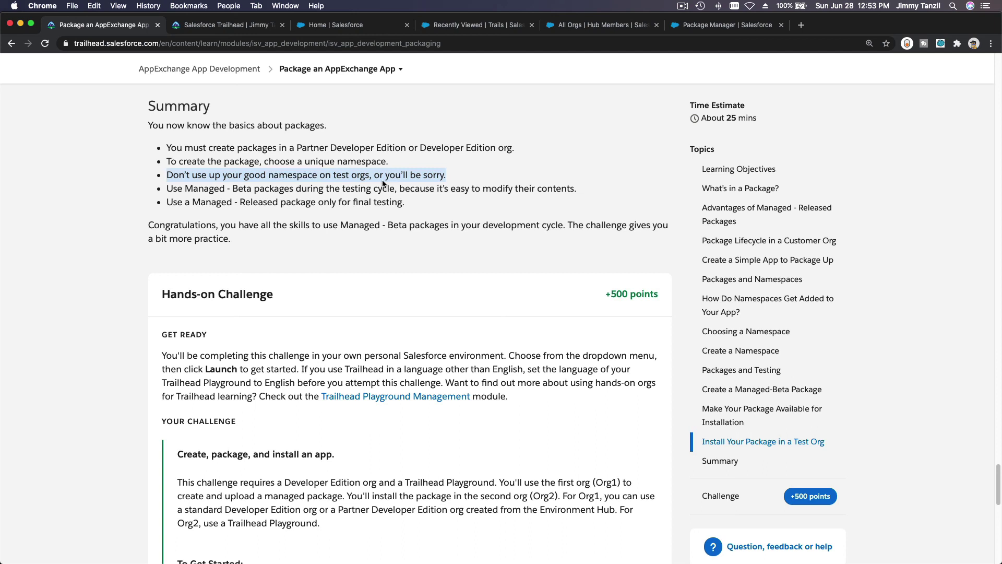
Step: Read the Summary points on Managed - Beta and Managed - Released packages and the closing paragraph, and go on to the hands-on challenge
click(235, 193)
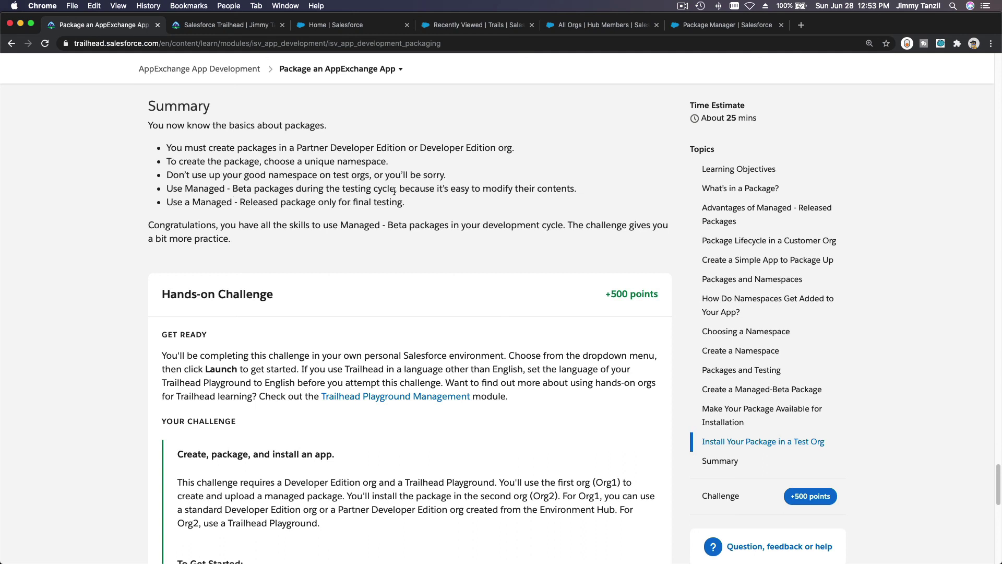
triple_click(434, 189)
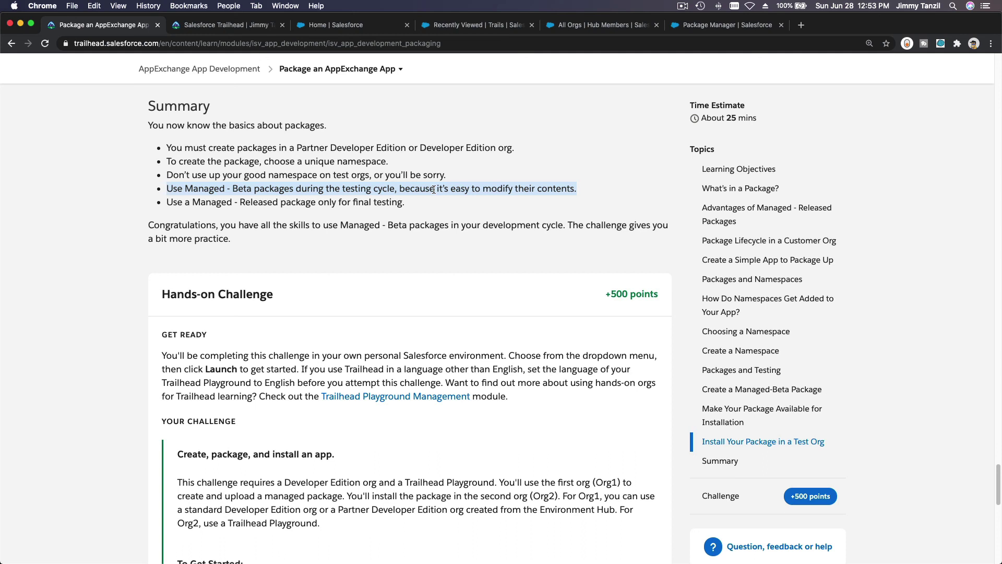
triple_click(257, 204)
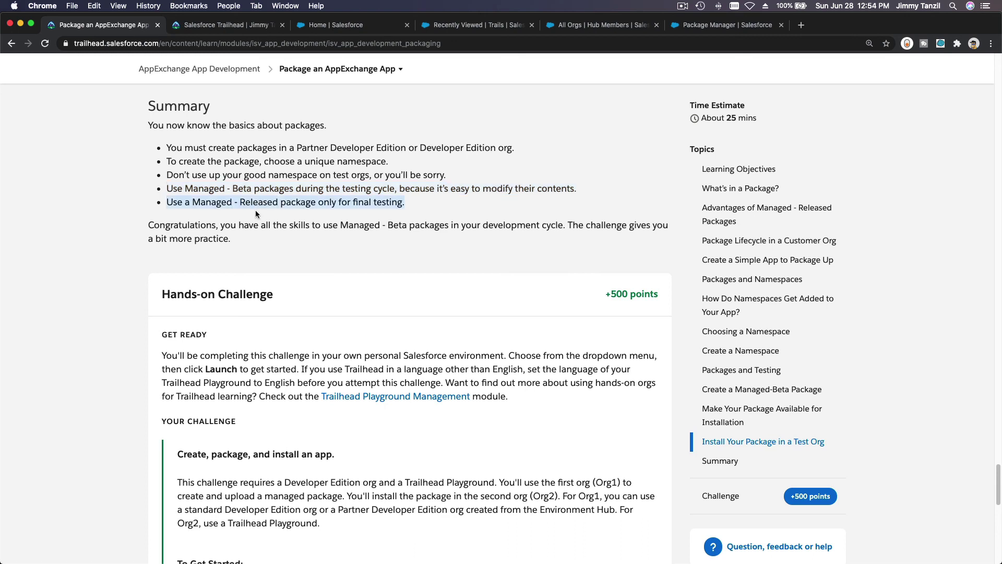
double_click(331, 225)
triple_click(272, 238)
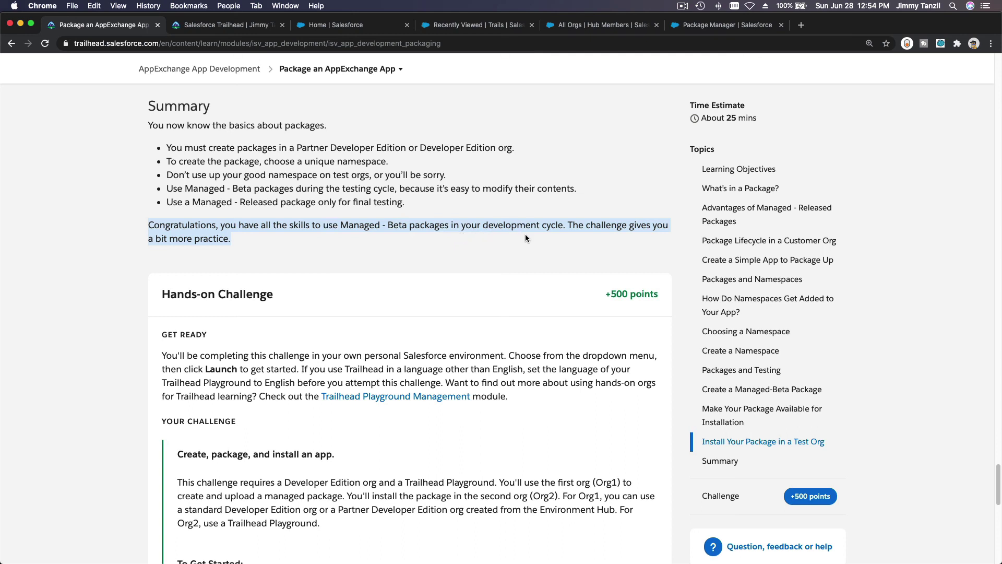
click(329, 254)
scroll(328, 254, down, 3)
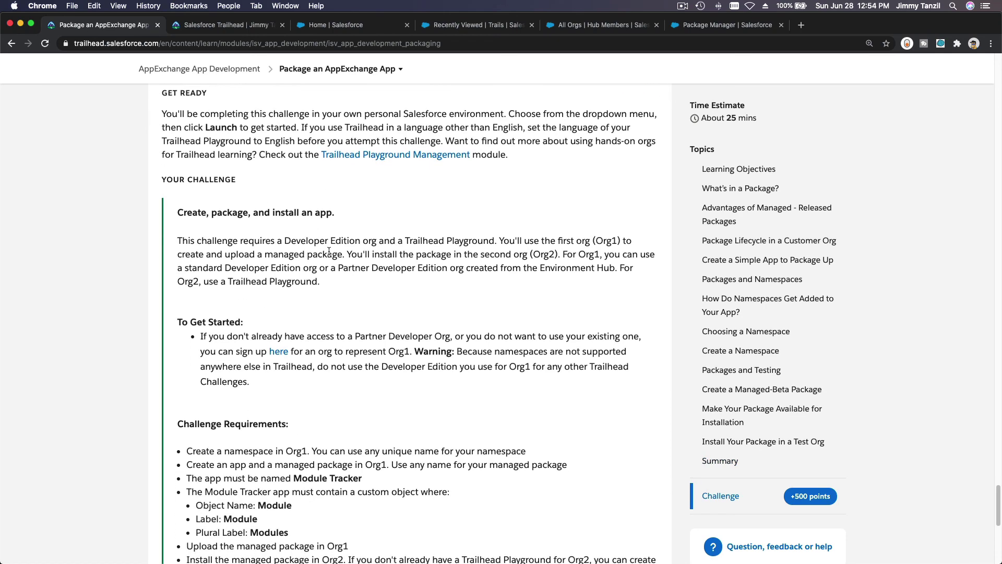